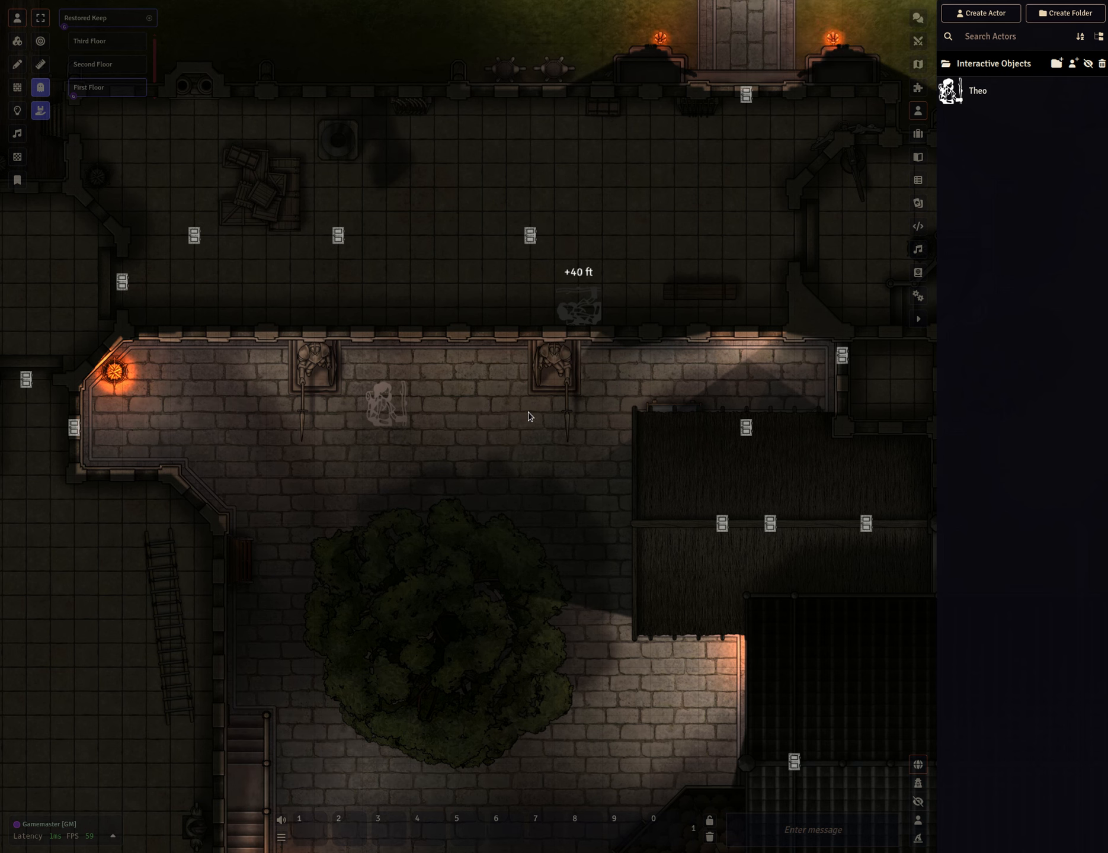
click(751, 321)
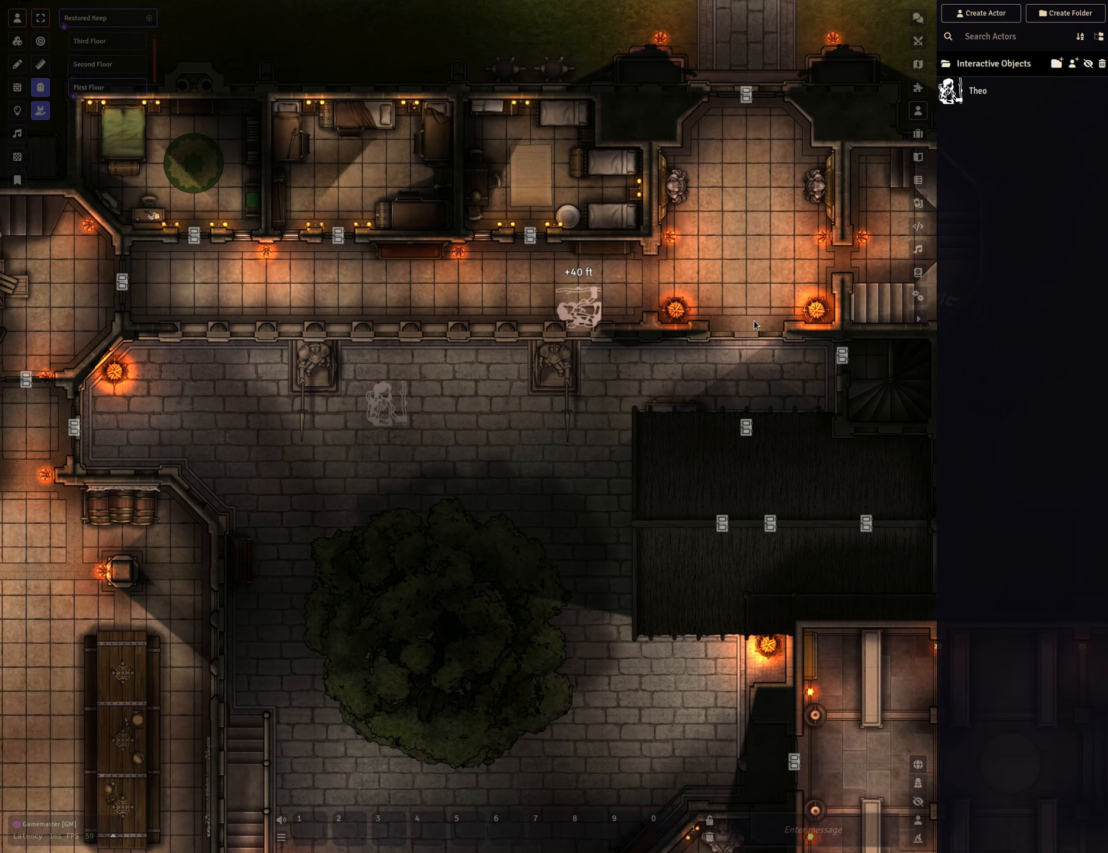
click(750, 331)
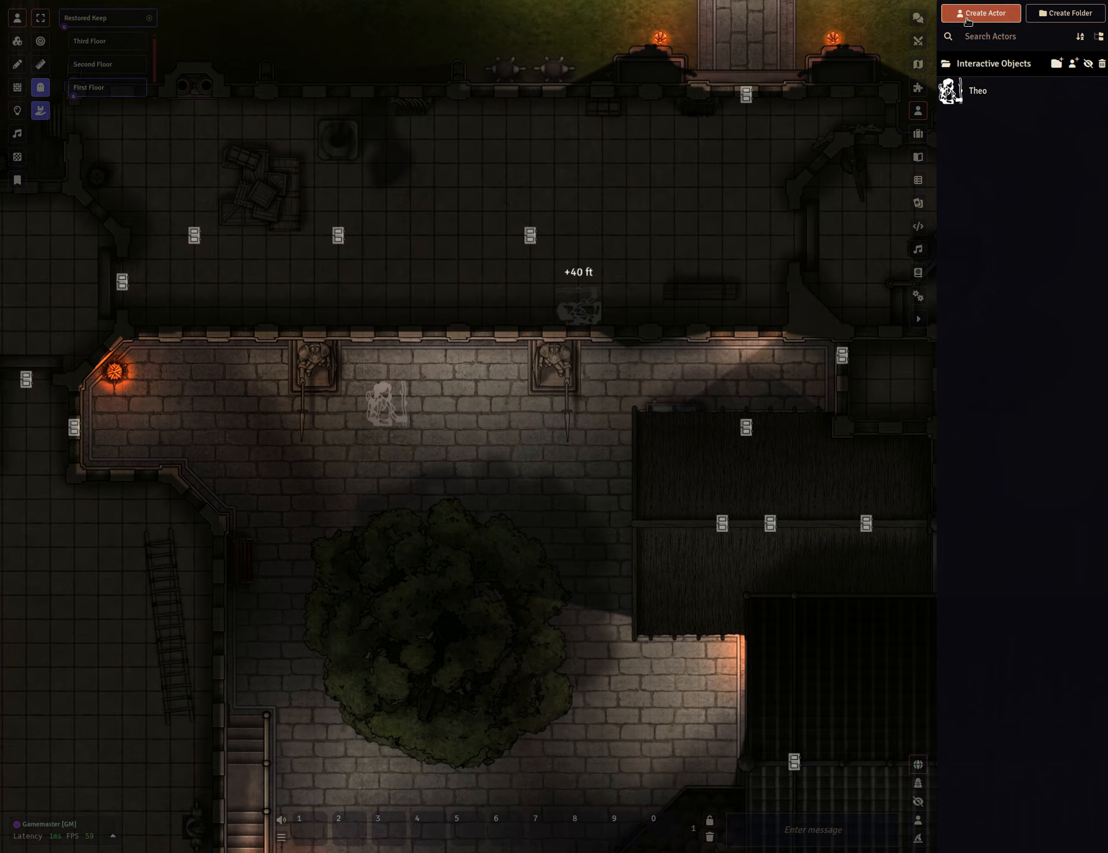
click(952, 16)
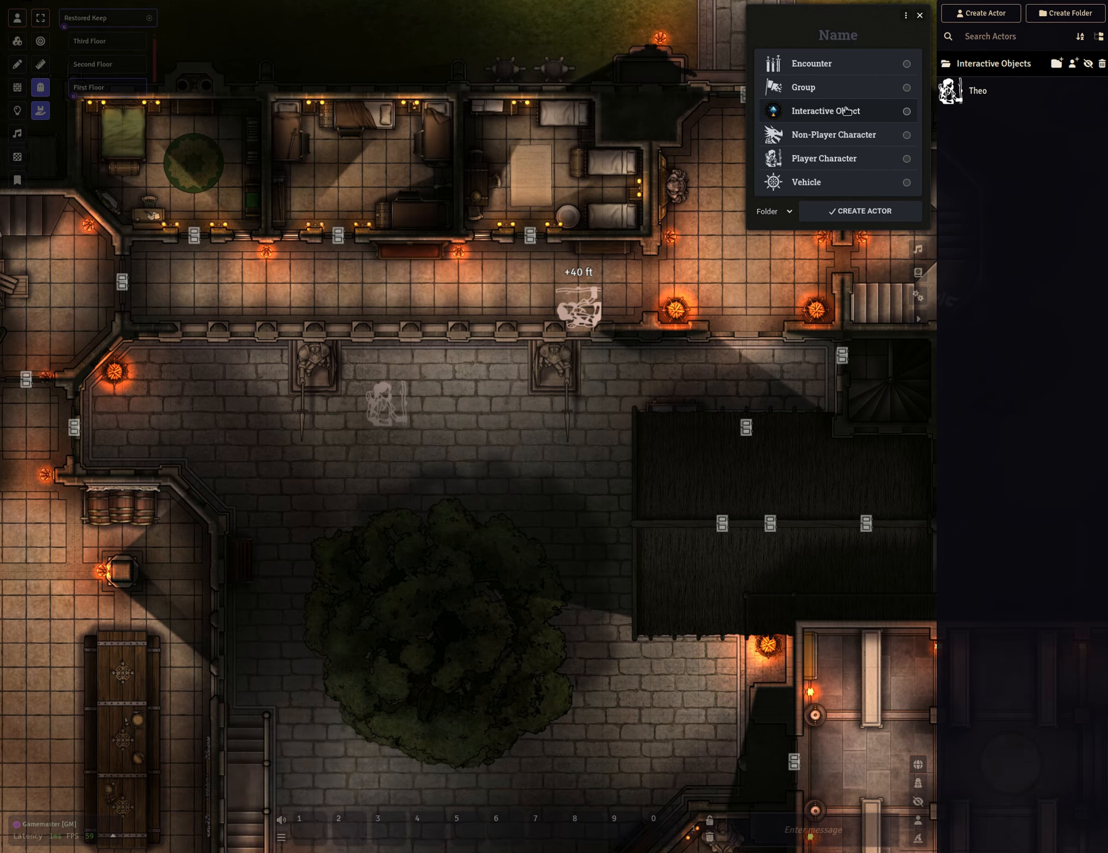
key(Escape)
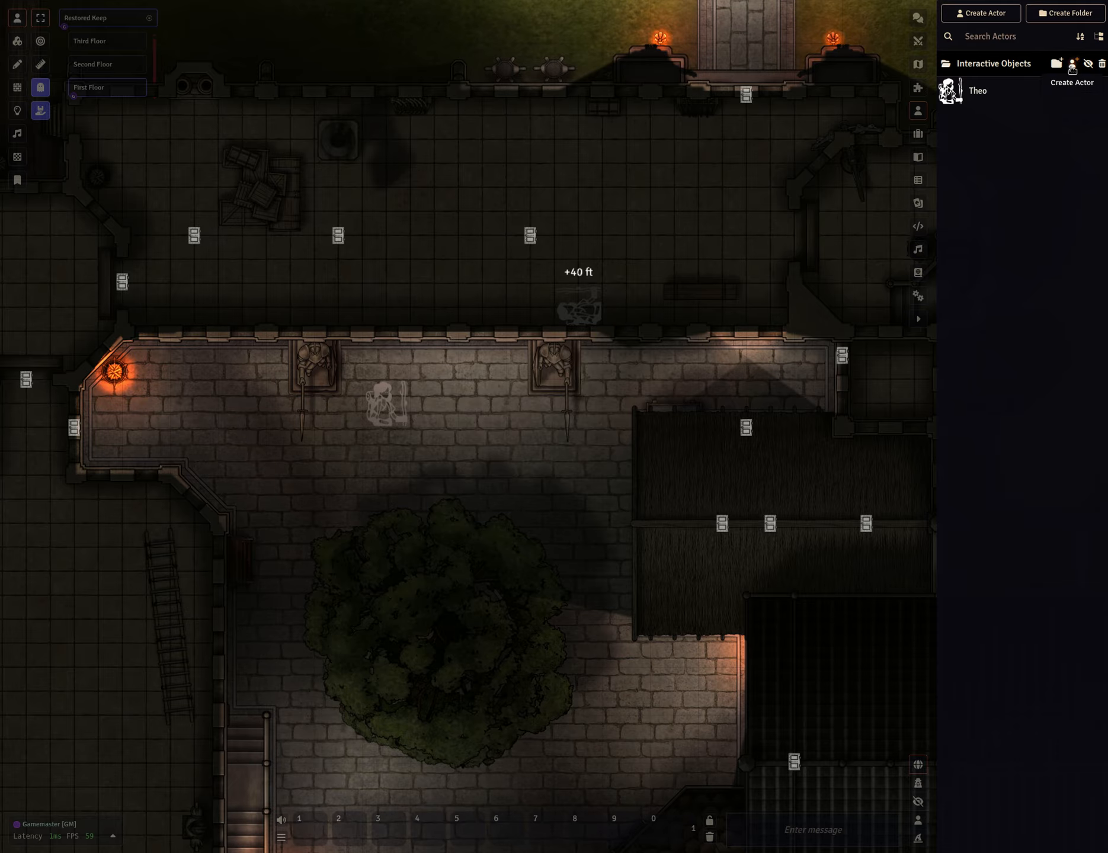
click(1072, 64)
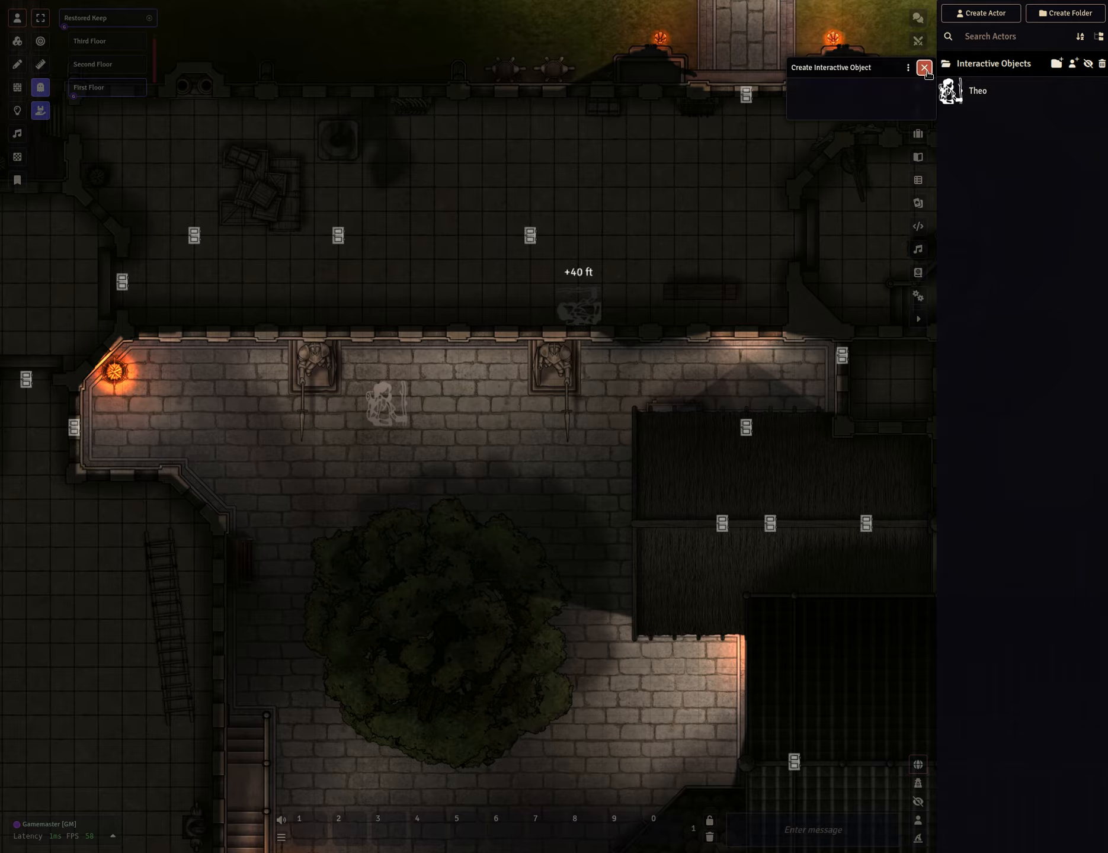
click(925, 67)
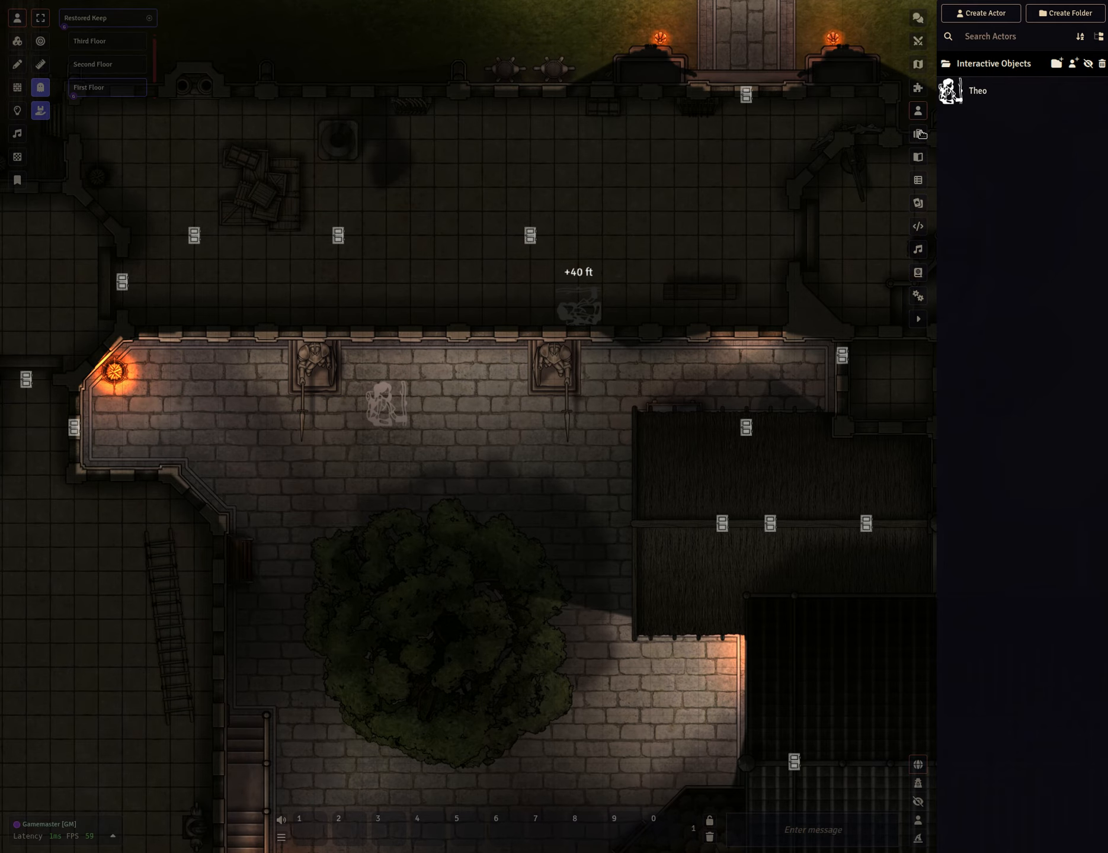
Place the Consumable item on the courtyard as an Ephemeral token.
click(918, 133)
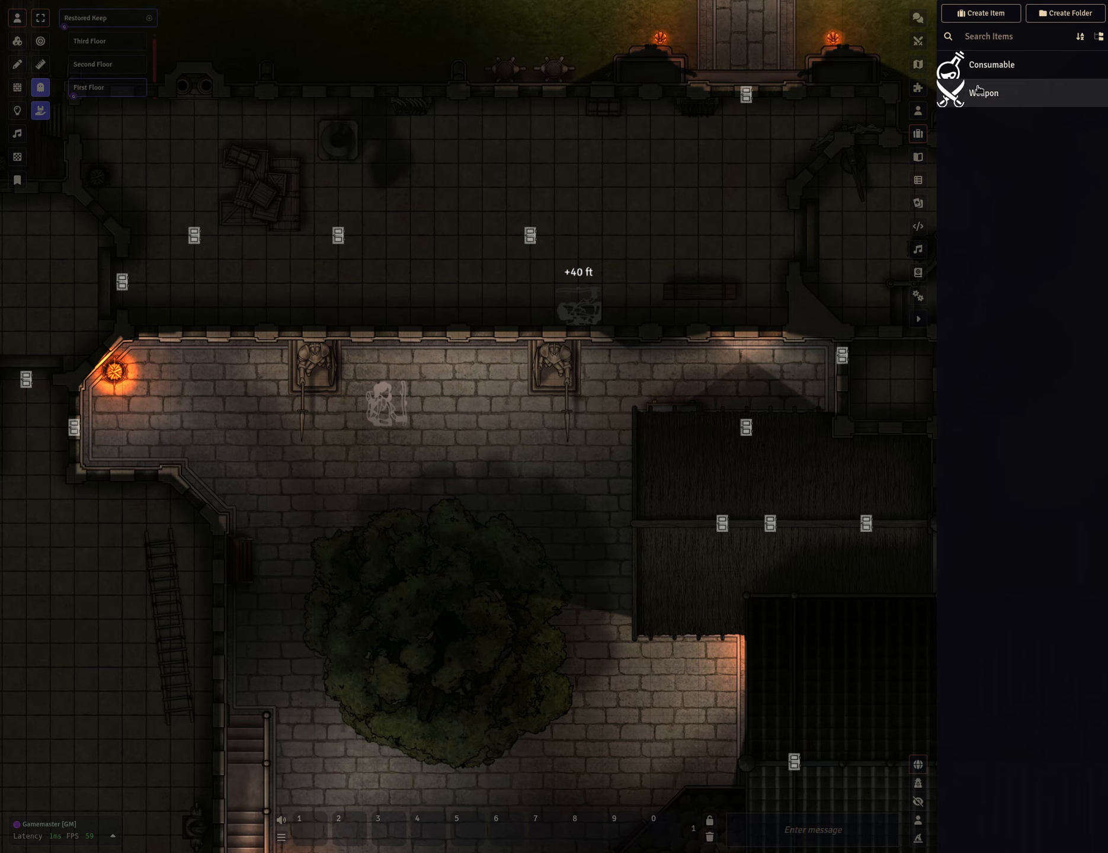
drag(994, 74, 474, 408)
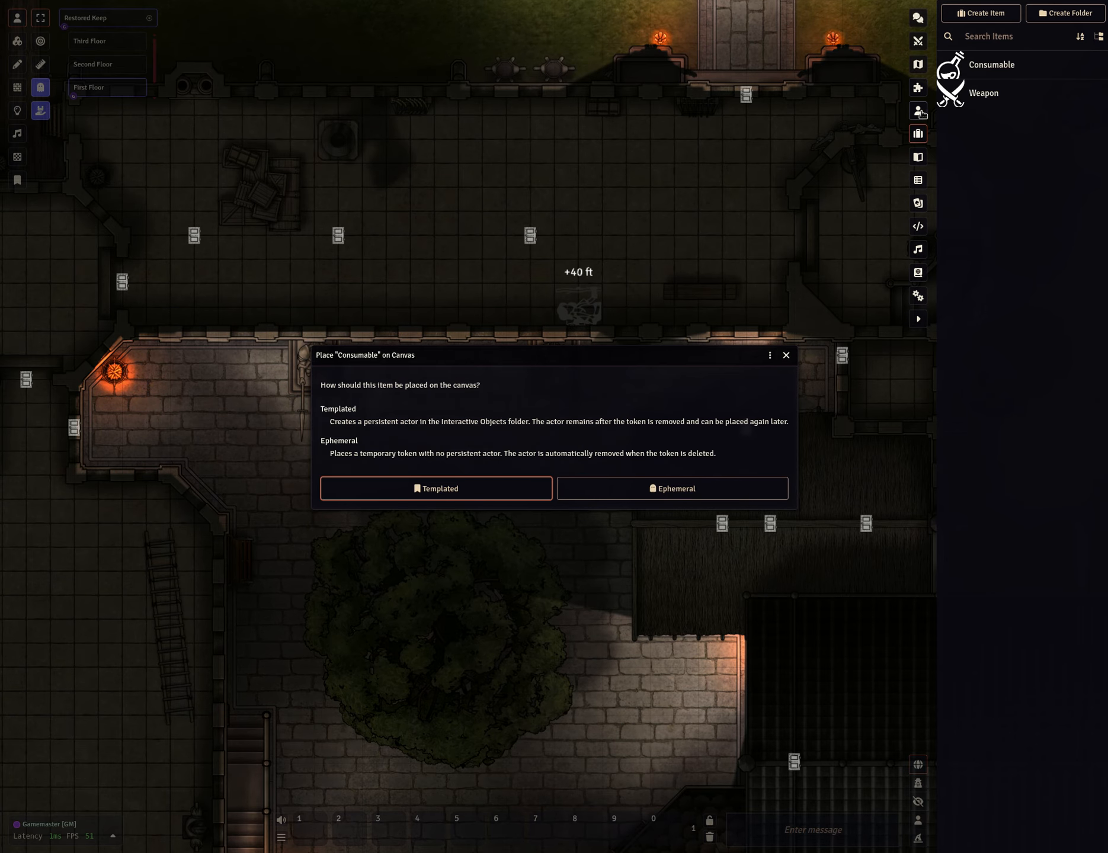
click(918, 110)
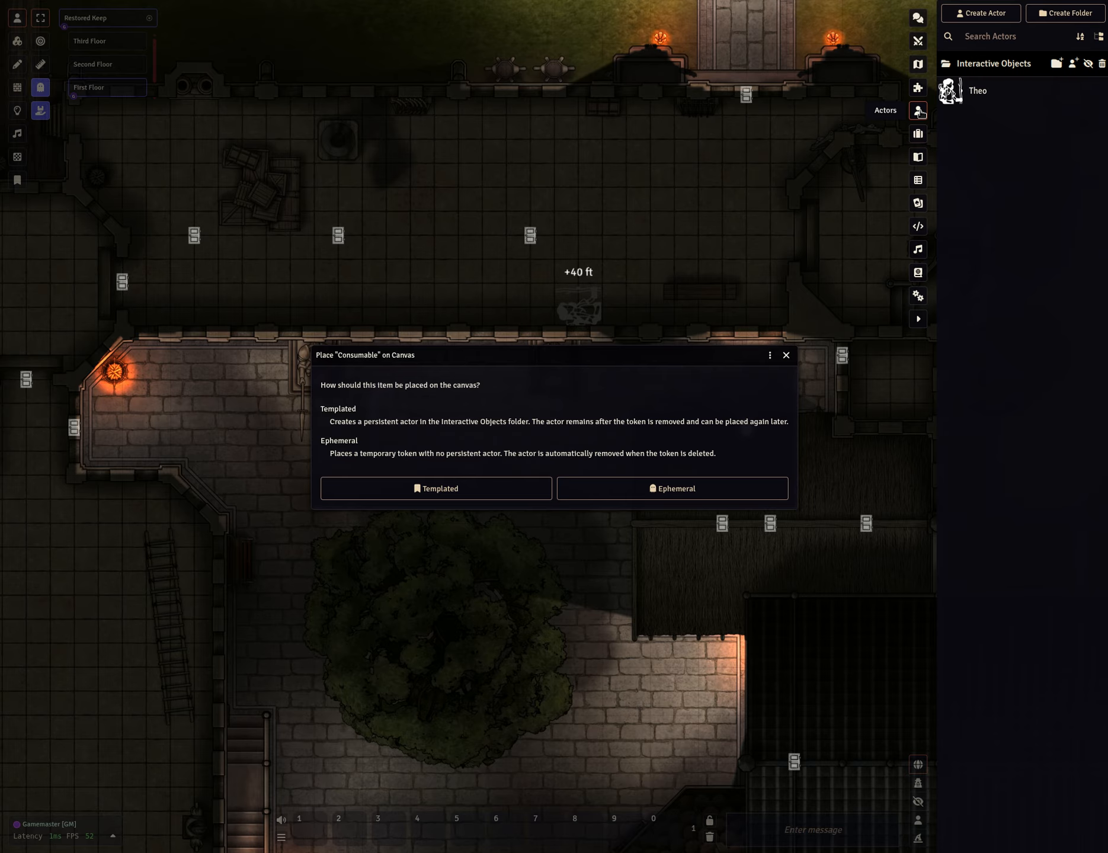
click(660, 490)
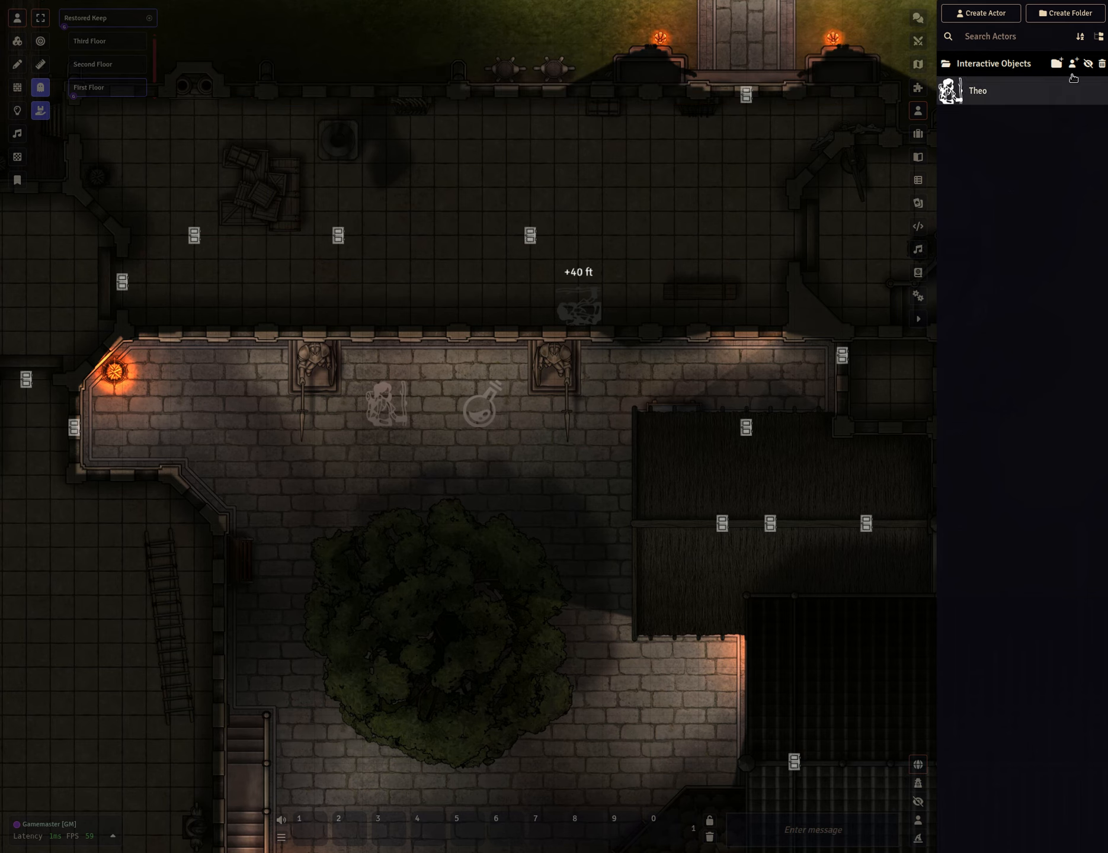
Place the Weapon item on the courtyard below the consumable as a Templated token.
click(1088, 65)
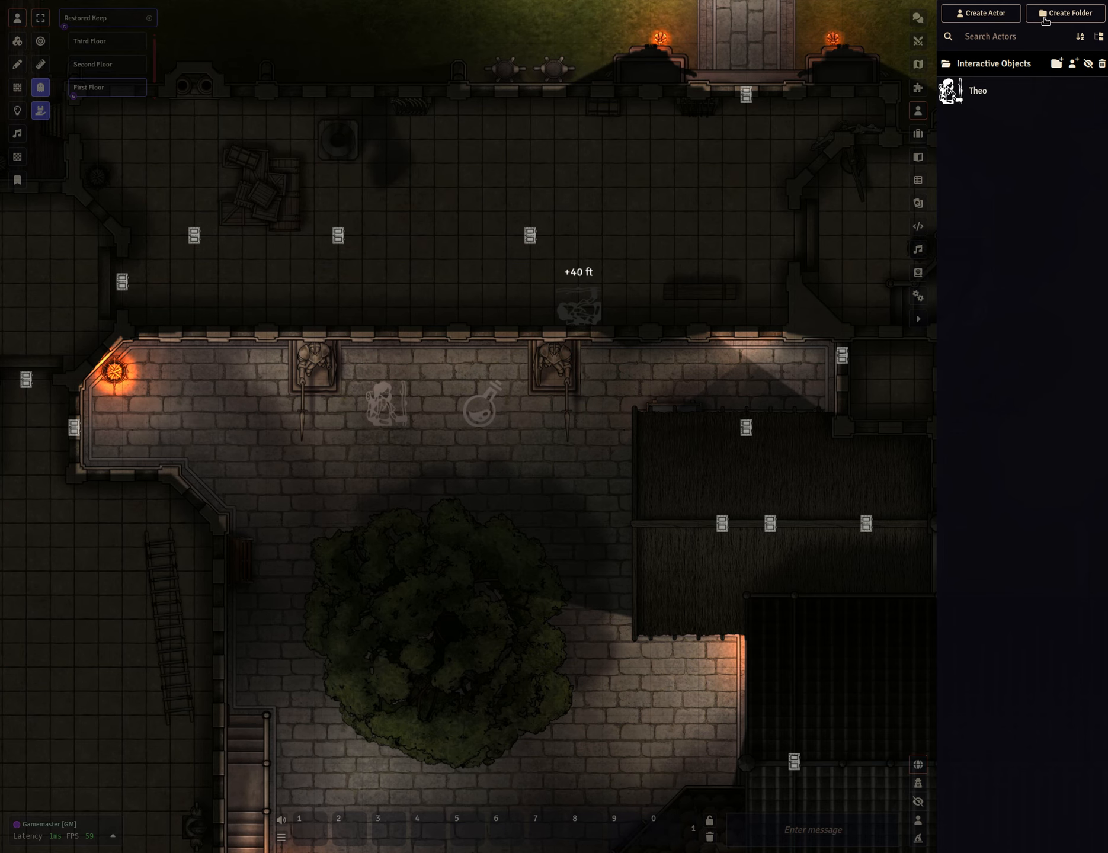
click(918, 133)
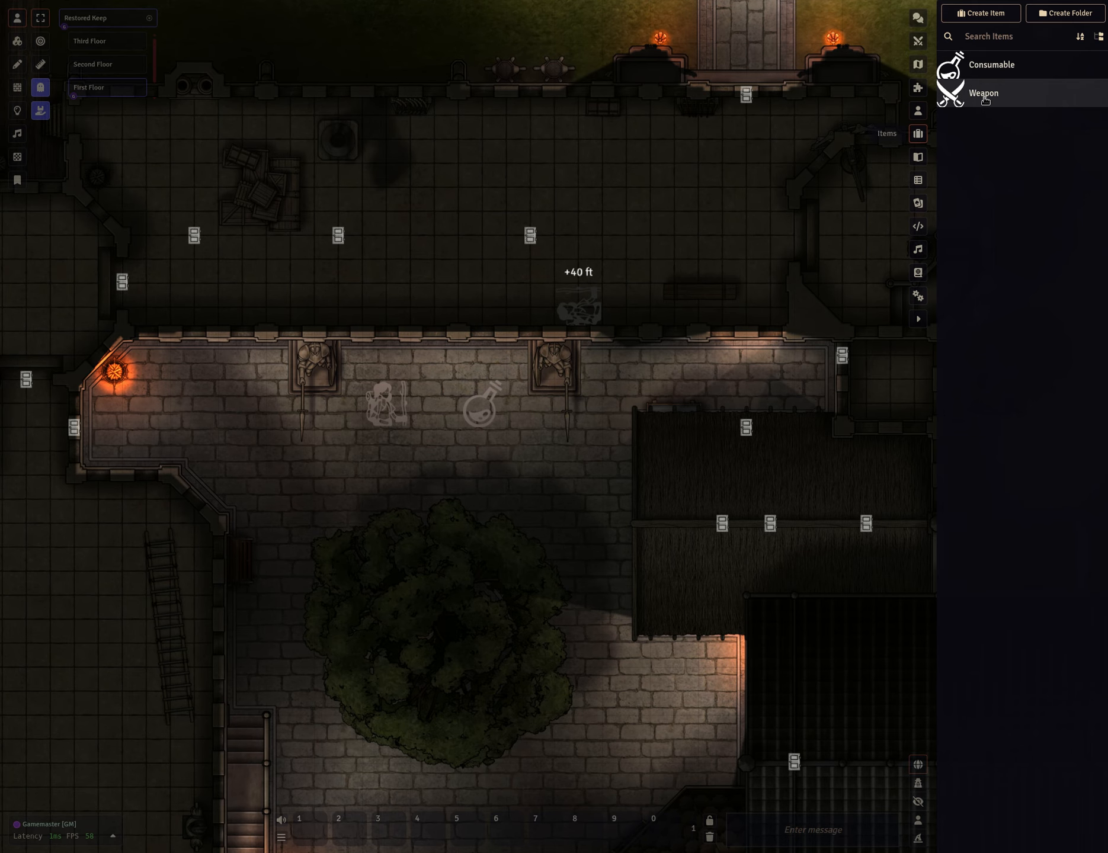
drag(986, 101, 452, 461)
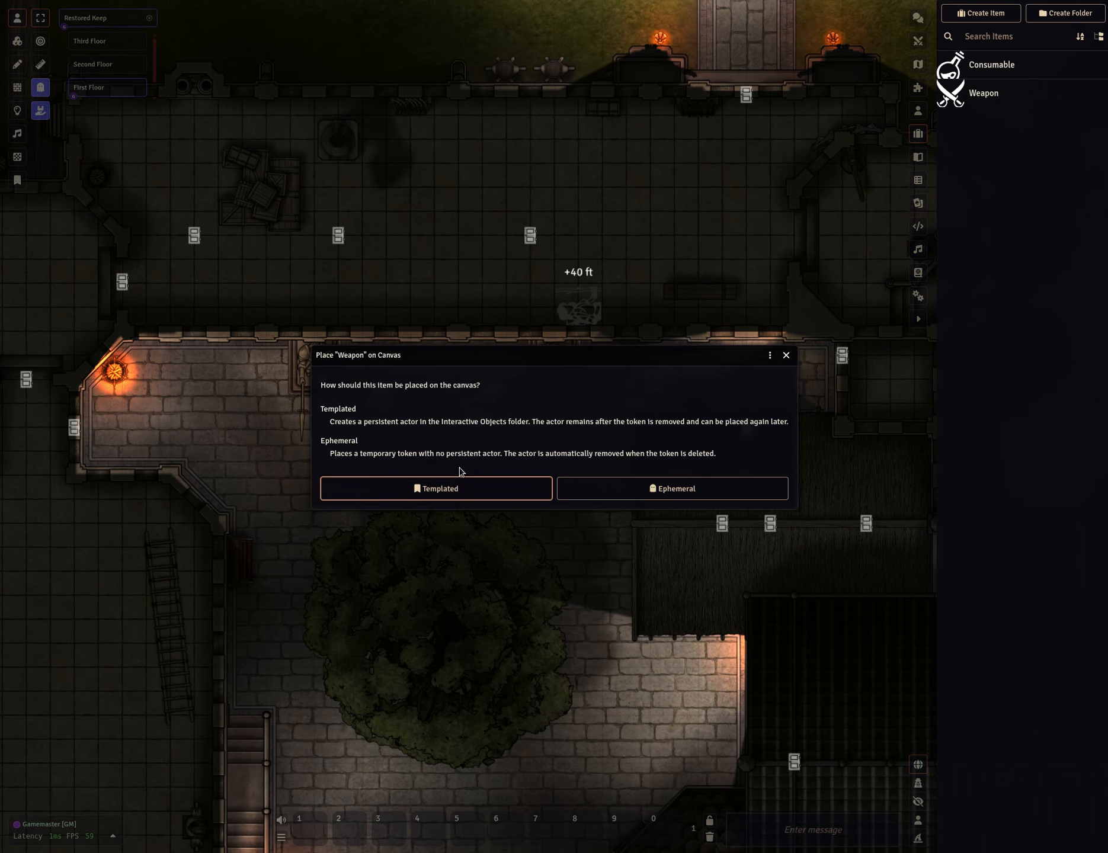
click(449, 487)
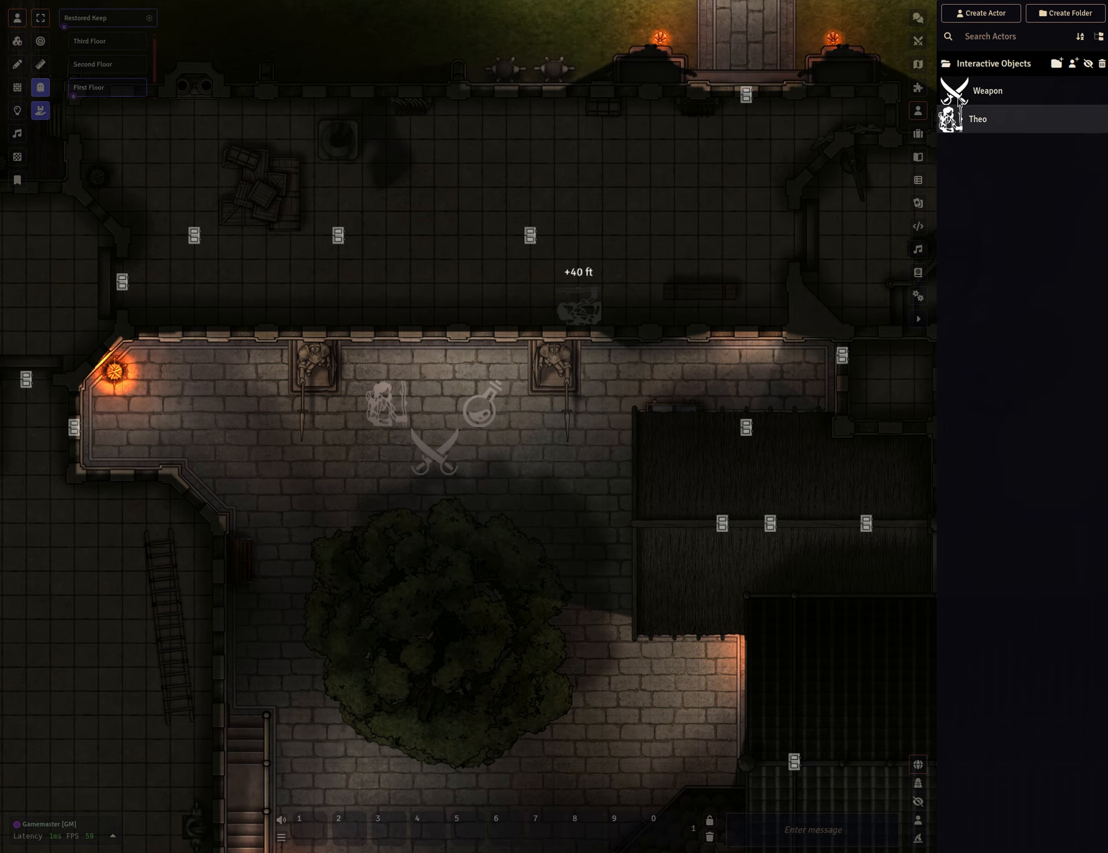
Place two more Weapon tokens from the actor list, then delete every Weapon token from the courtyard.
drag(988, 95, 539, 423)
drag(978, 98, 515, 464)
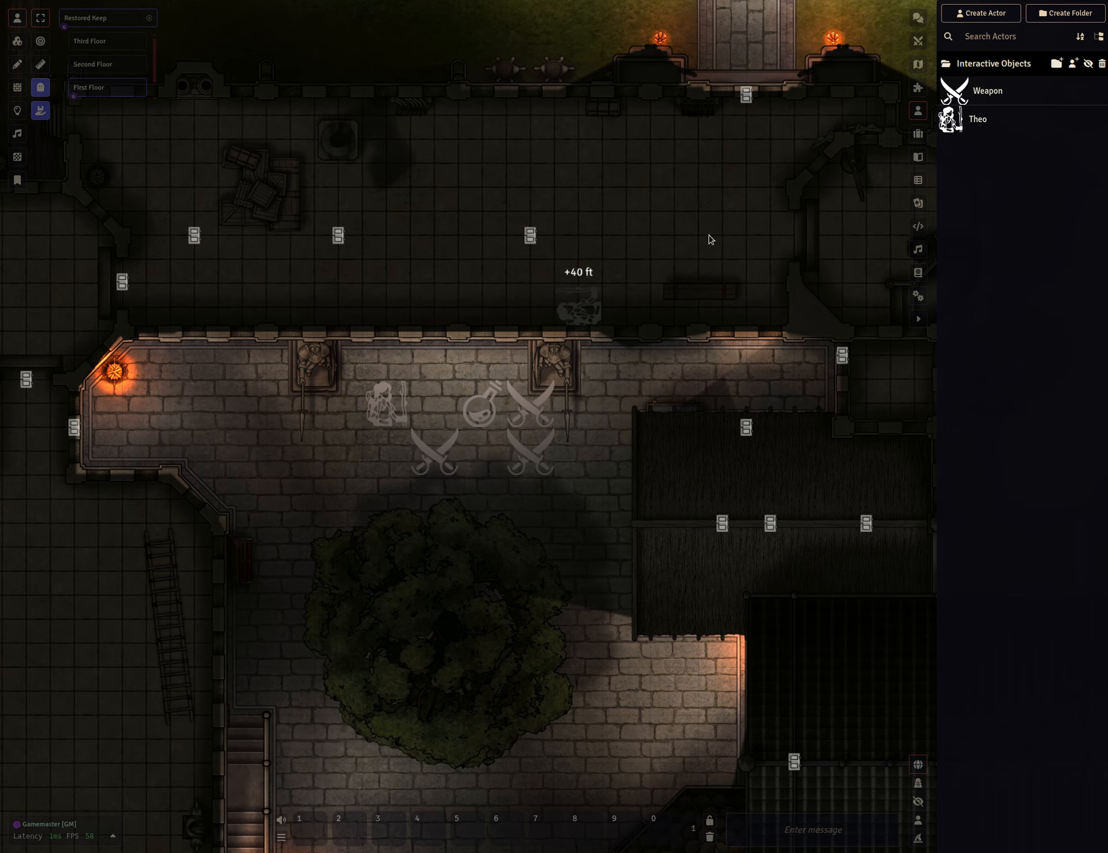
key(Delete)
click(539, 460)
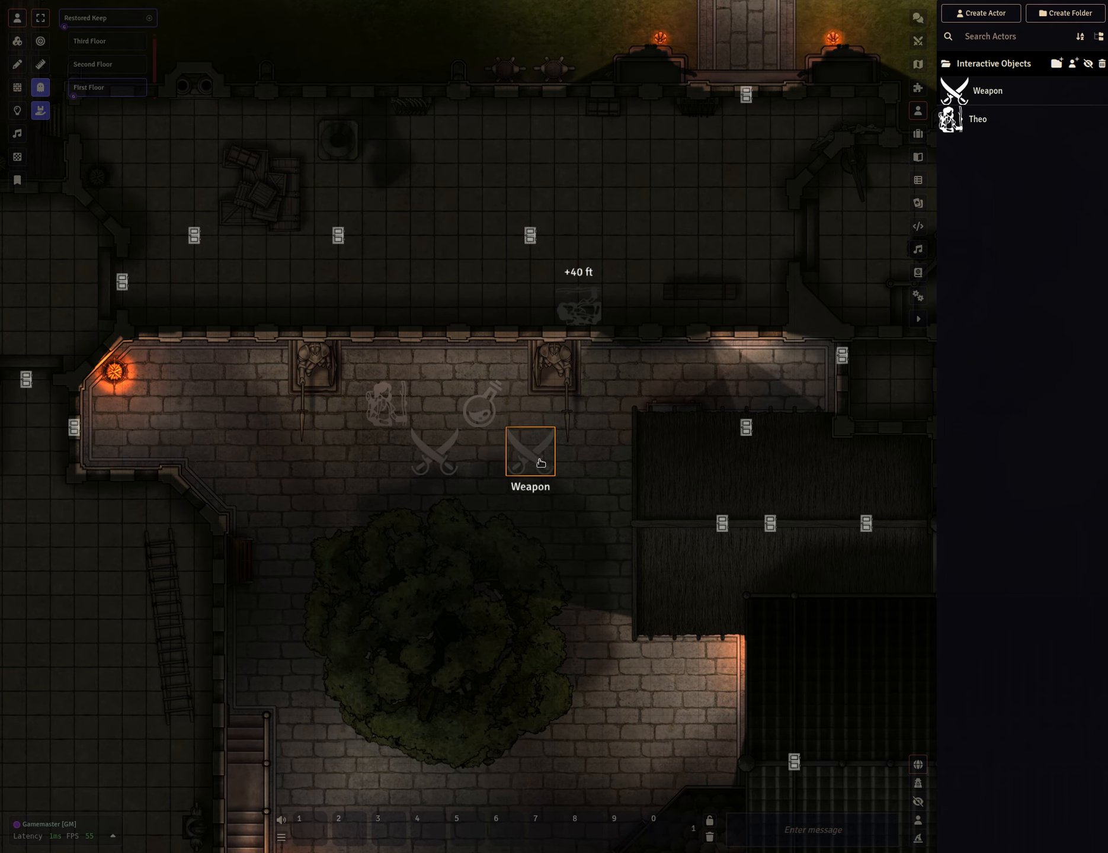
key(Delete)
click(452, 459)
key(Delete)
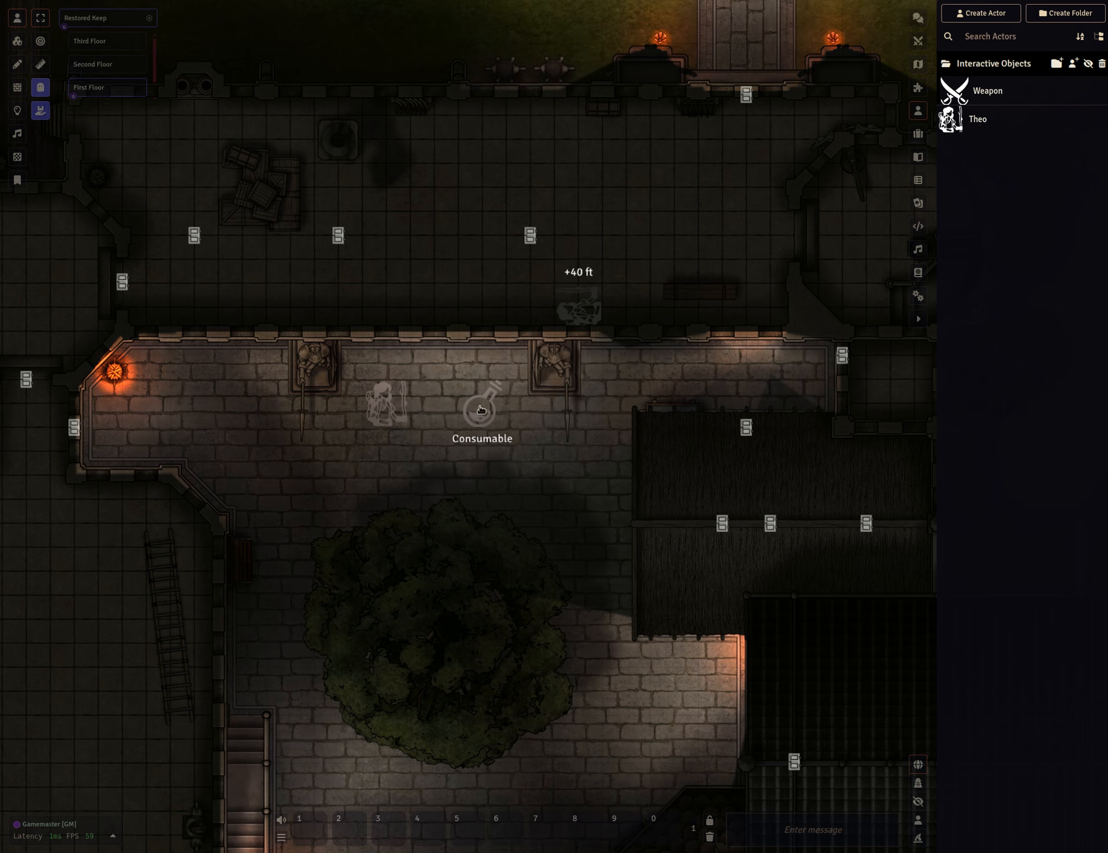
Delete the Consumable token from the map and show the hidden Ephemeral folder in the actor list.
click(481, 410)
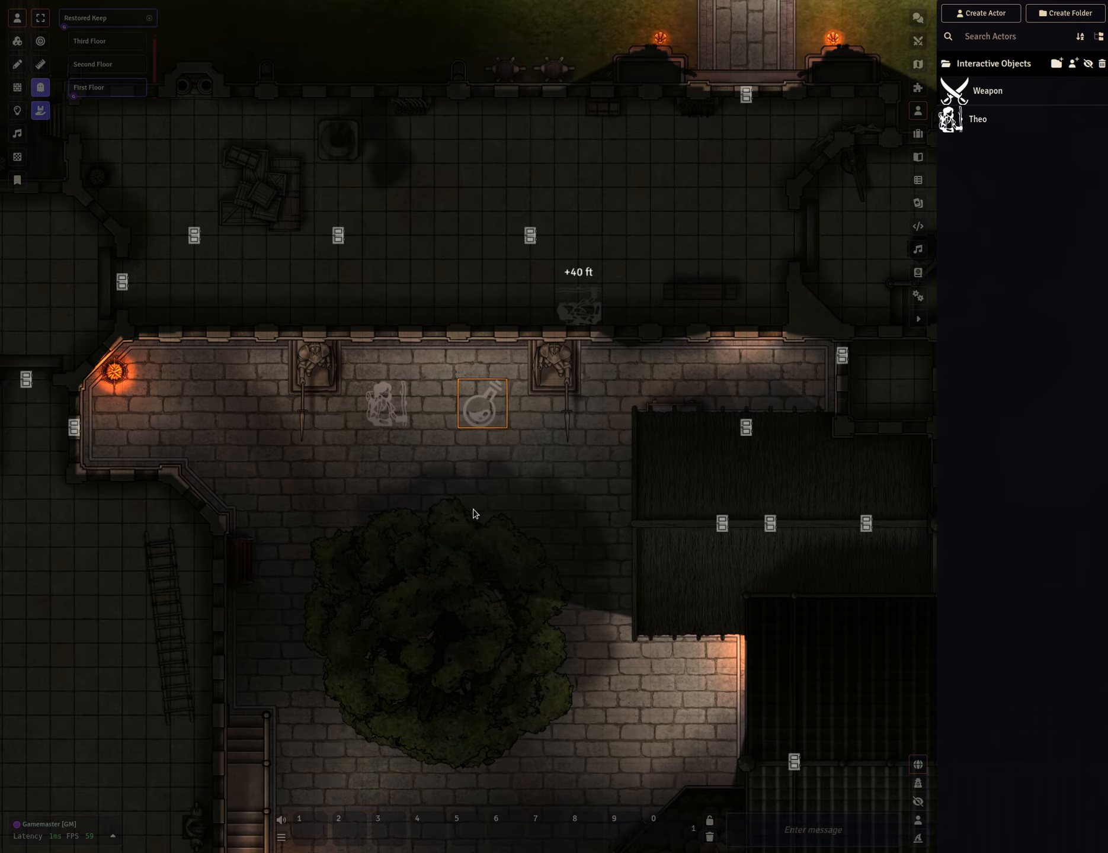
key(Delete)
click(1088, 64)
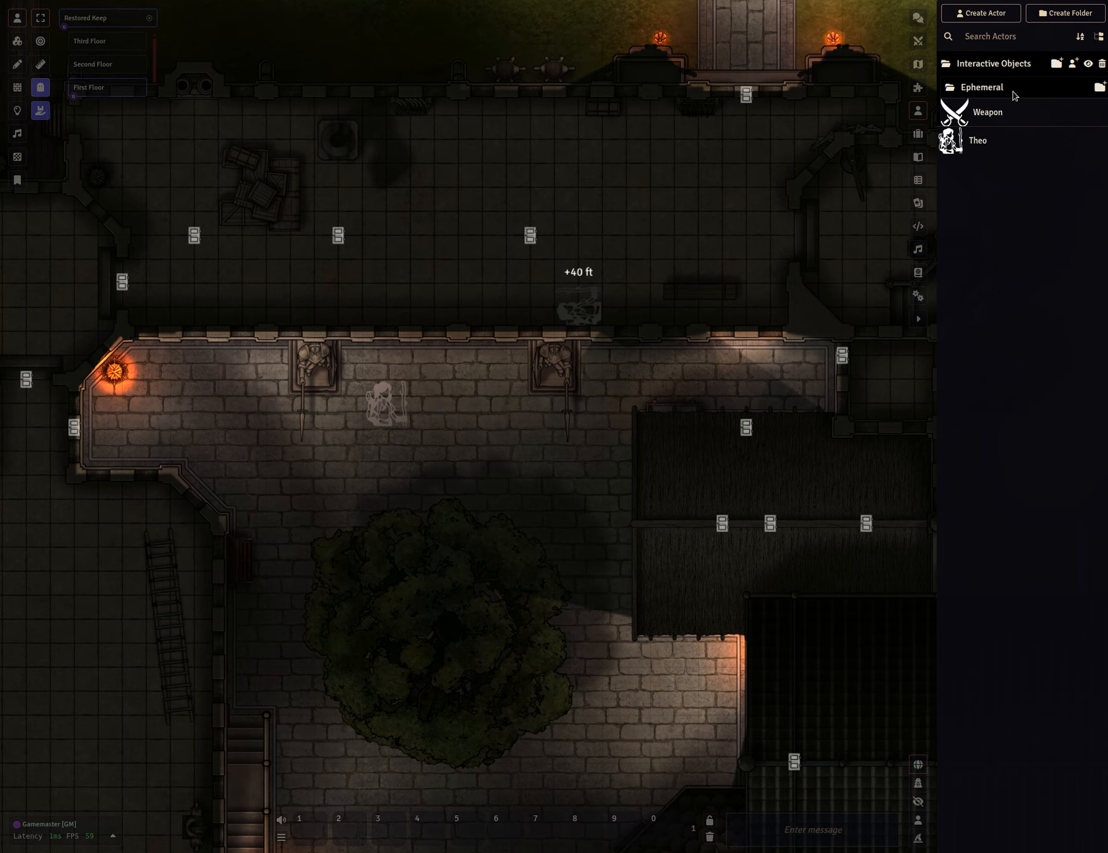
Delete the Weapon actor from the Interactive Objects folder.
right_click(1089, 112)
click(1058, 232)
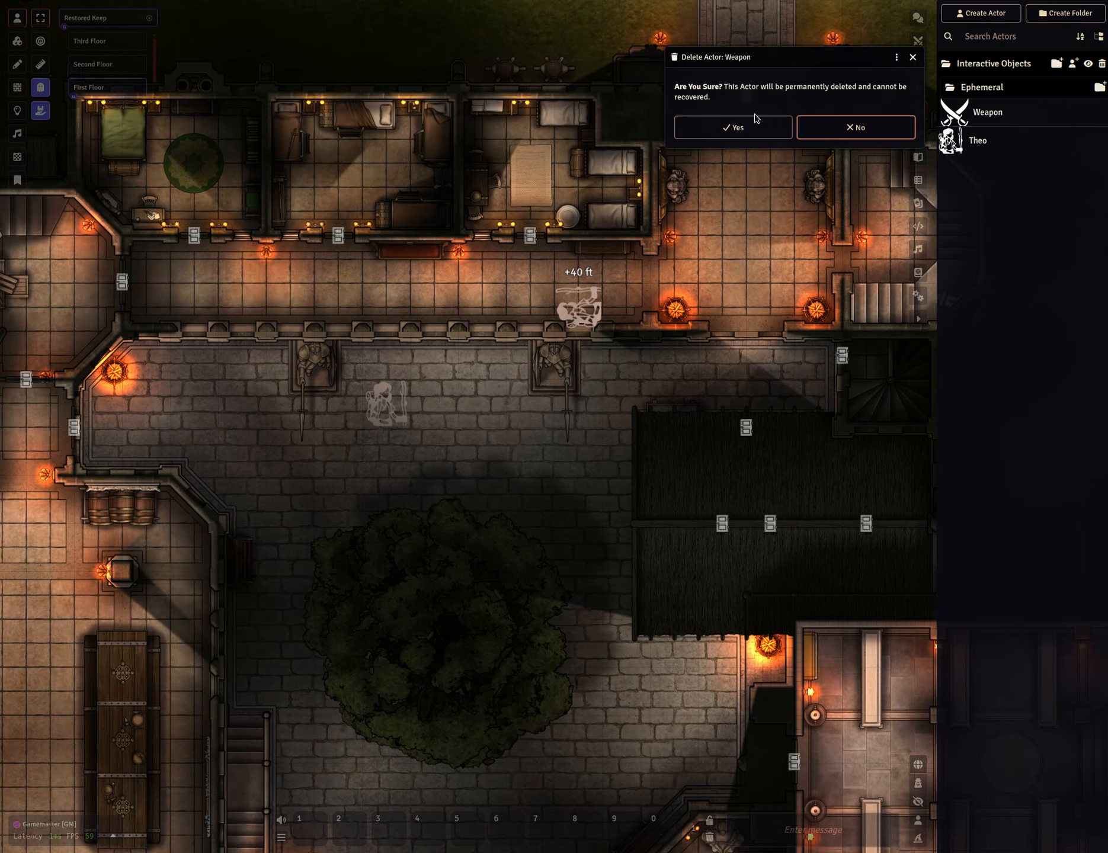
click(745, 126)
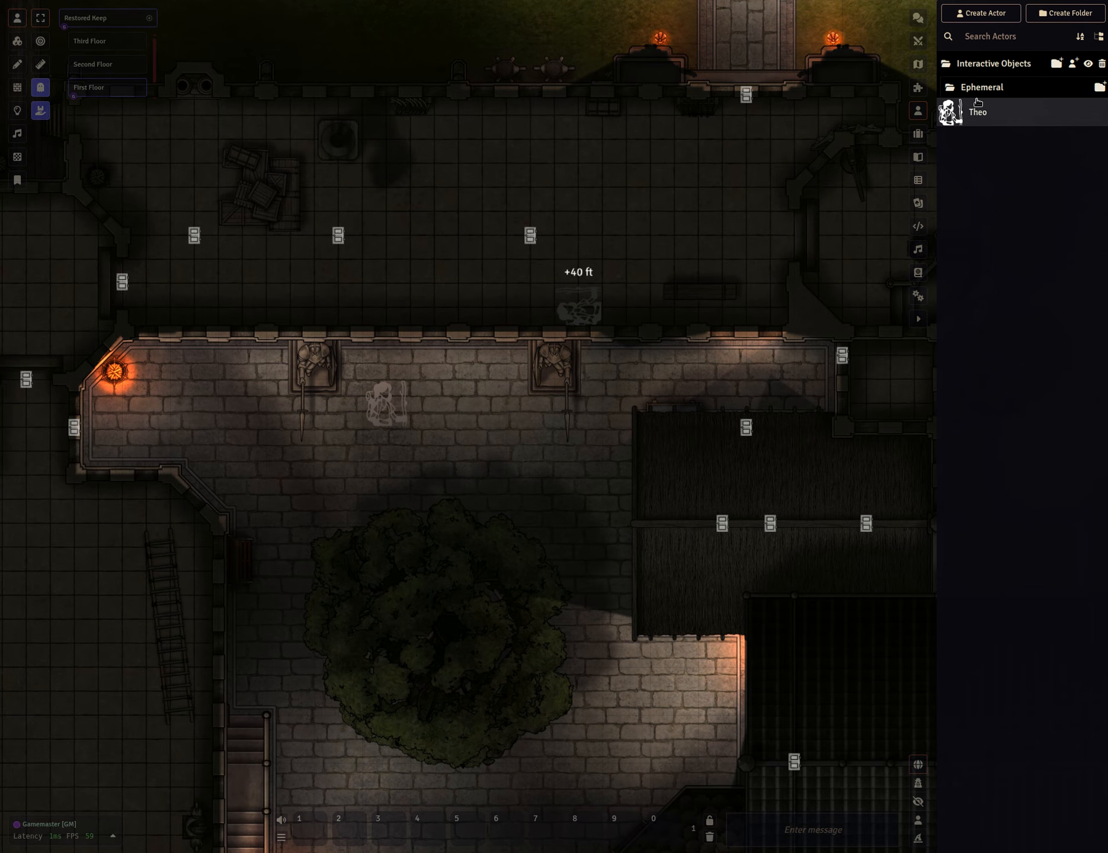
Create a new Interactive Item and initialize it by dropping the Weapon item onto its sheet.
click(1073, 63)
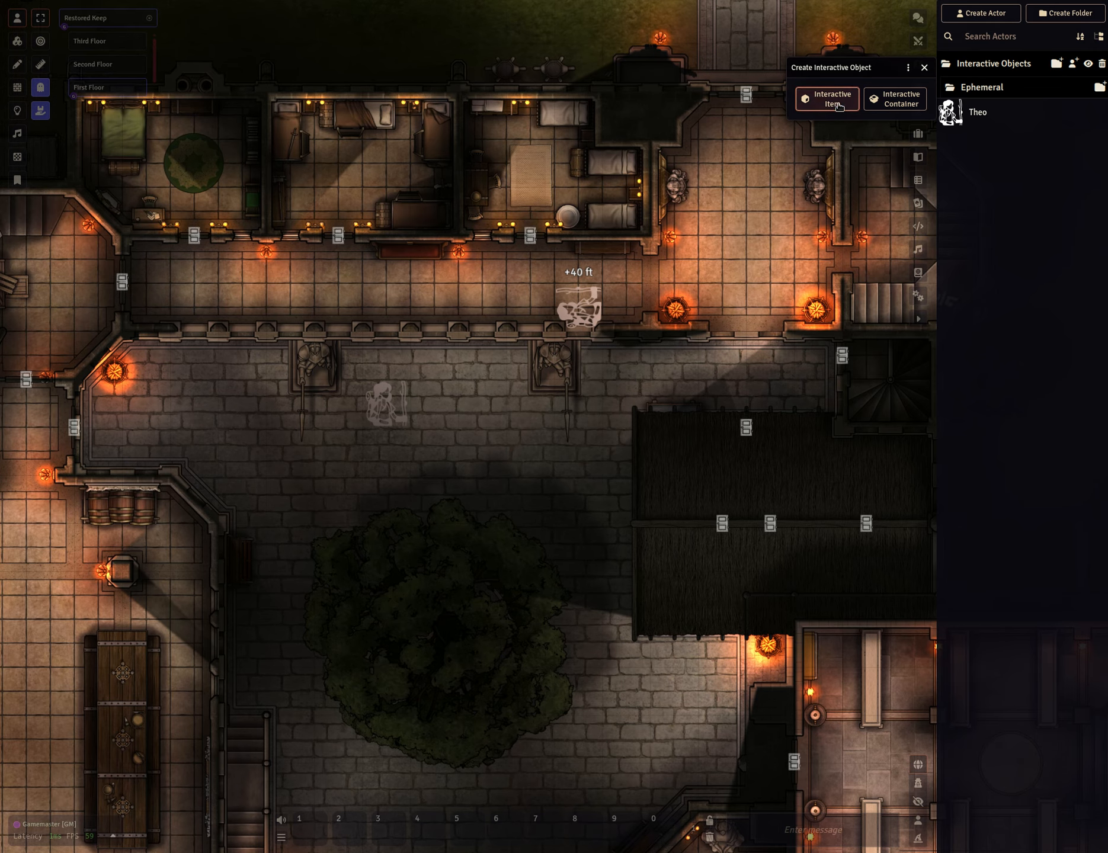
click(833, 99)
drag(547, 348, 766, 168)
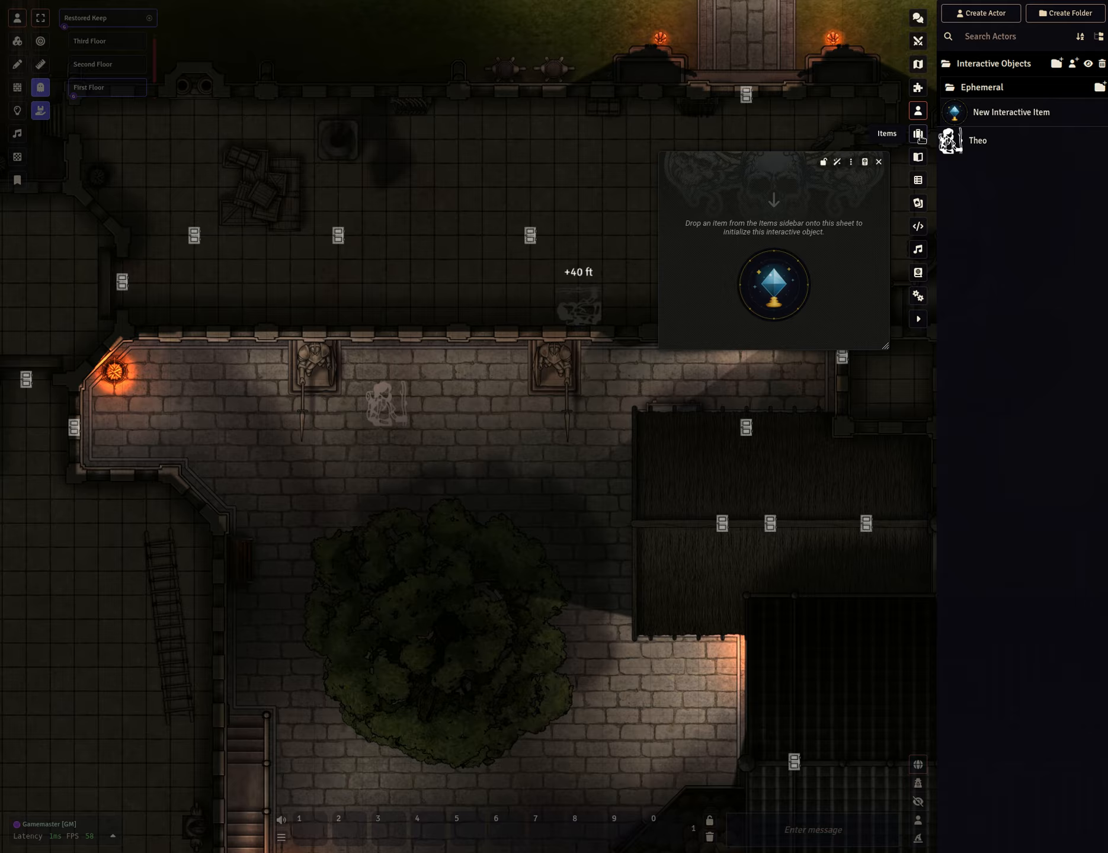
click(919, 135)
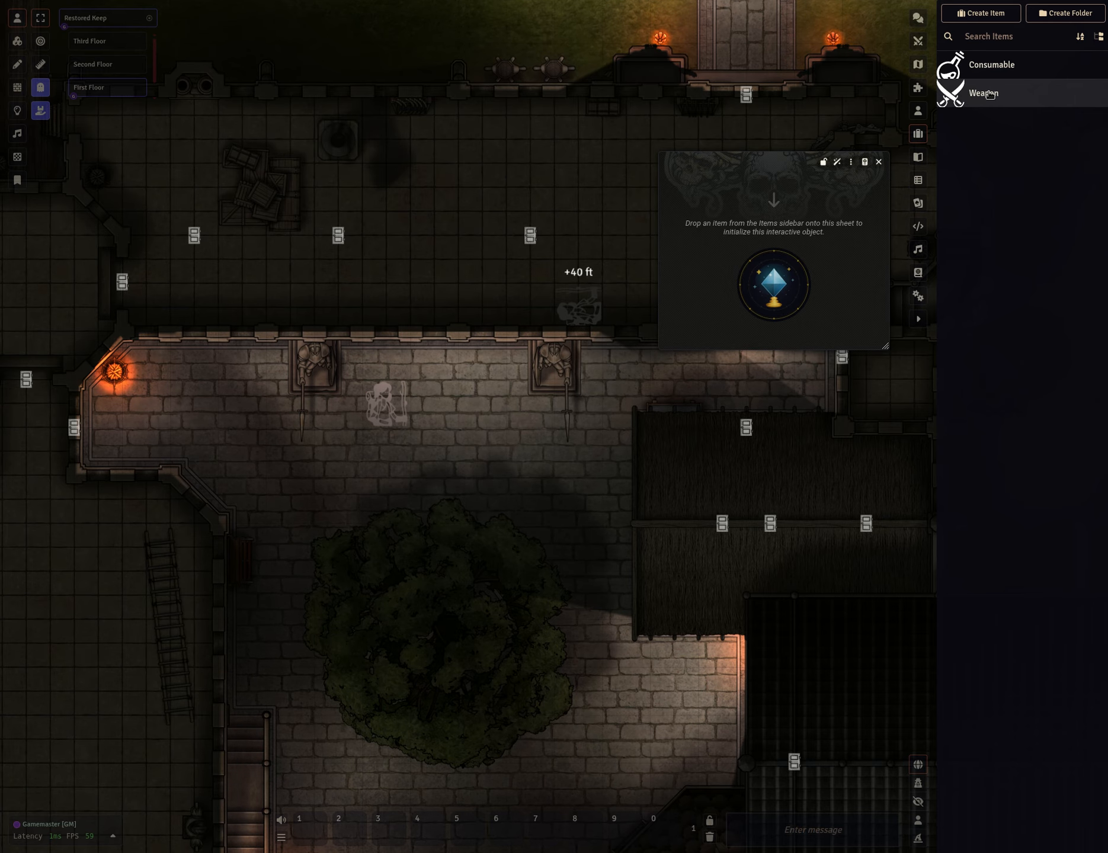
drag(990, 102, 773, 231)
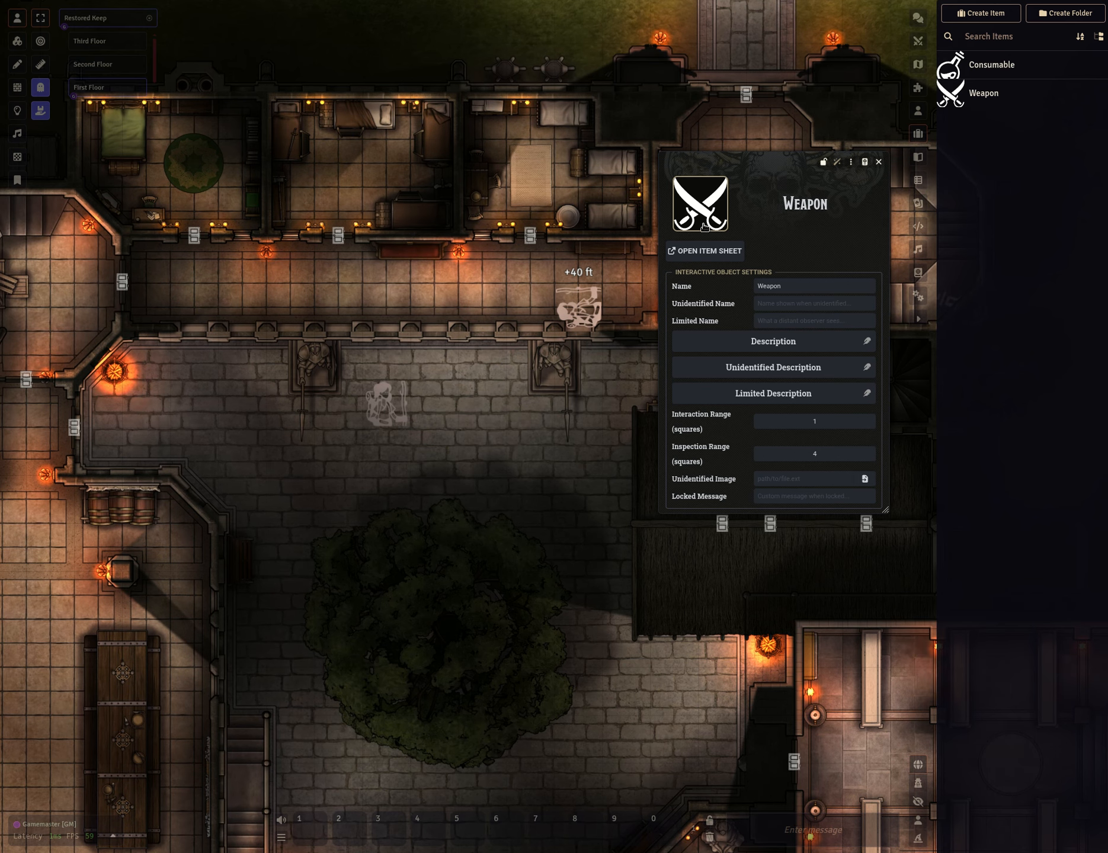
Set the interactive item's Limited Name to "You can barely see this".
click(713, 210)
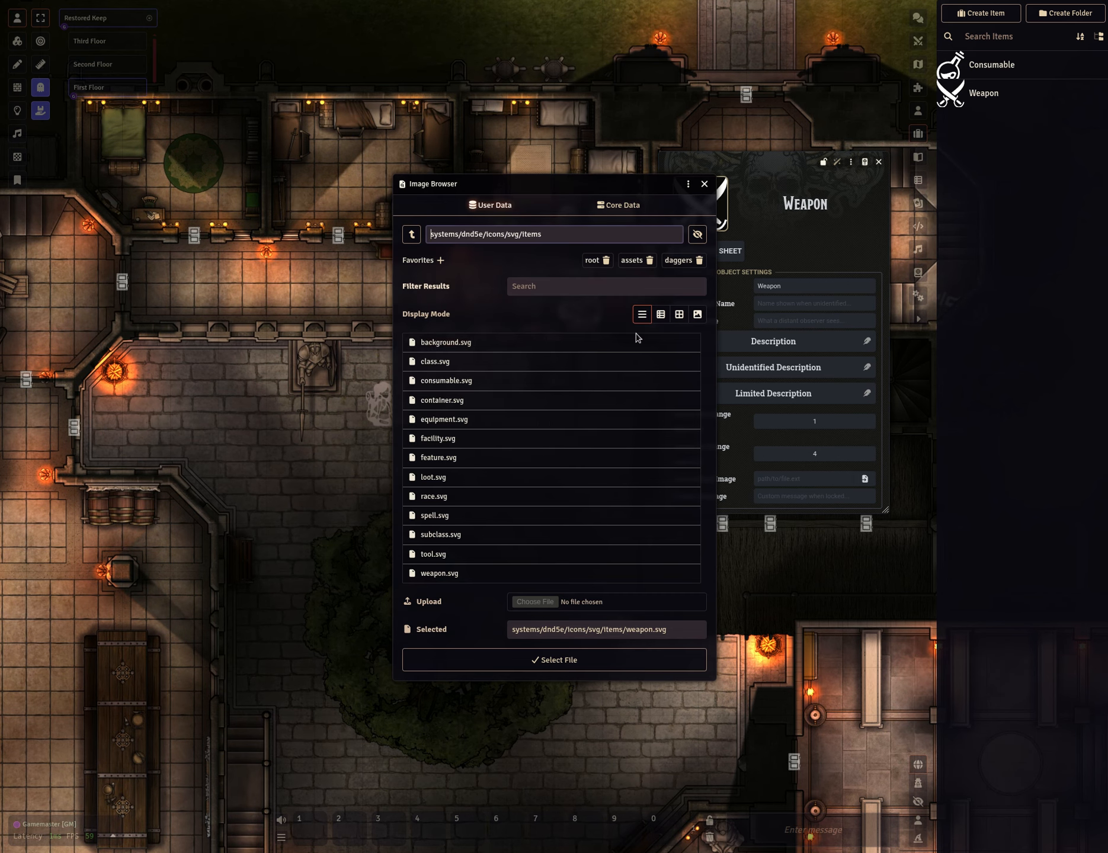
click(704, 184)
click(773, 286)
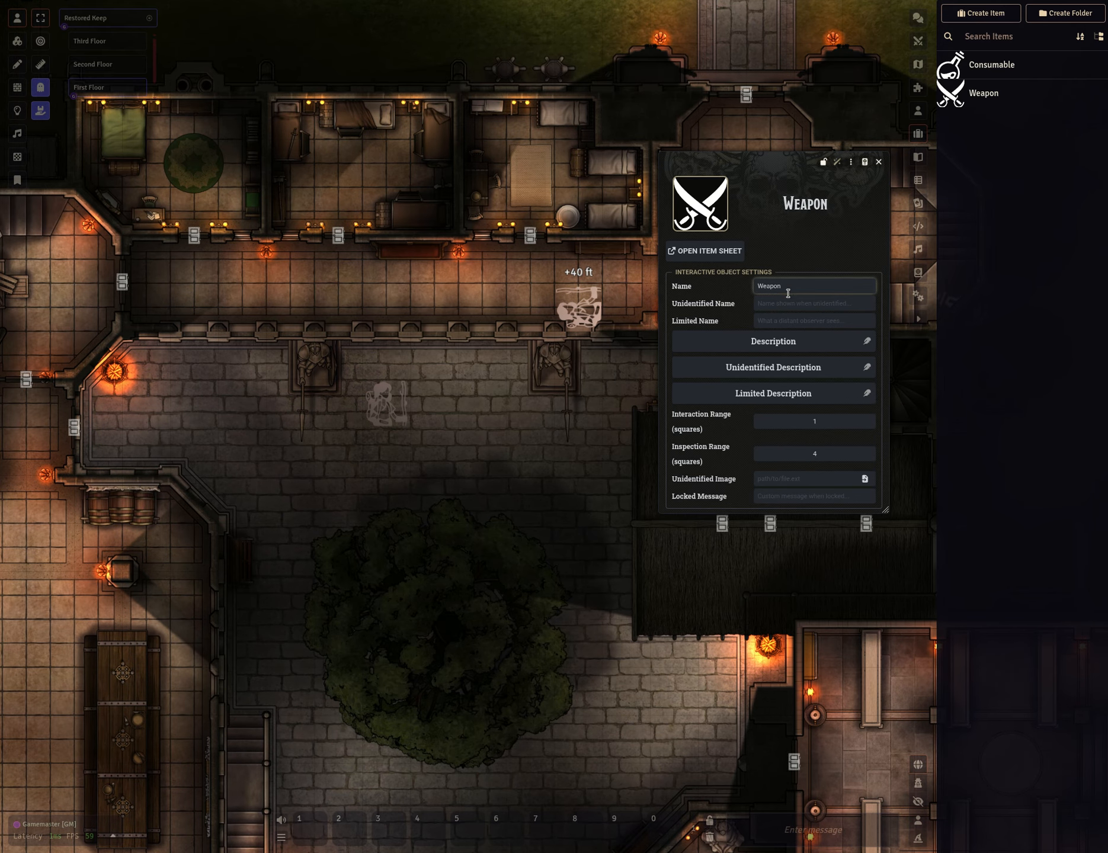
click(793, 304)
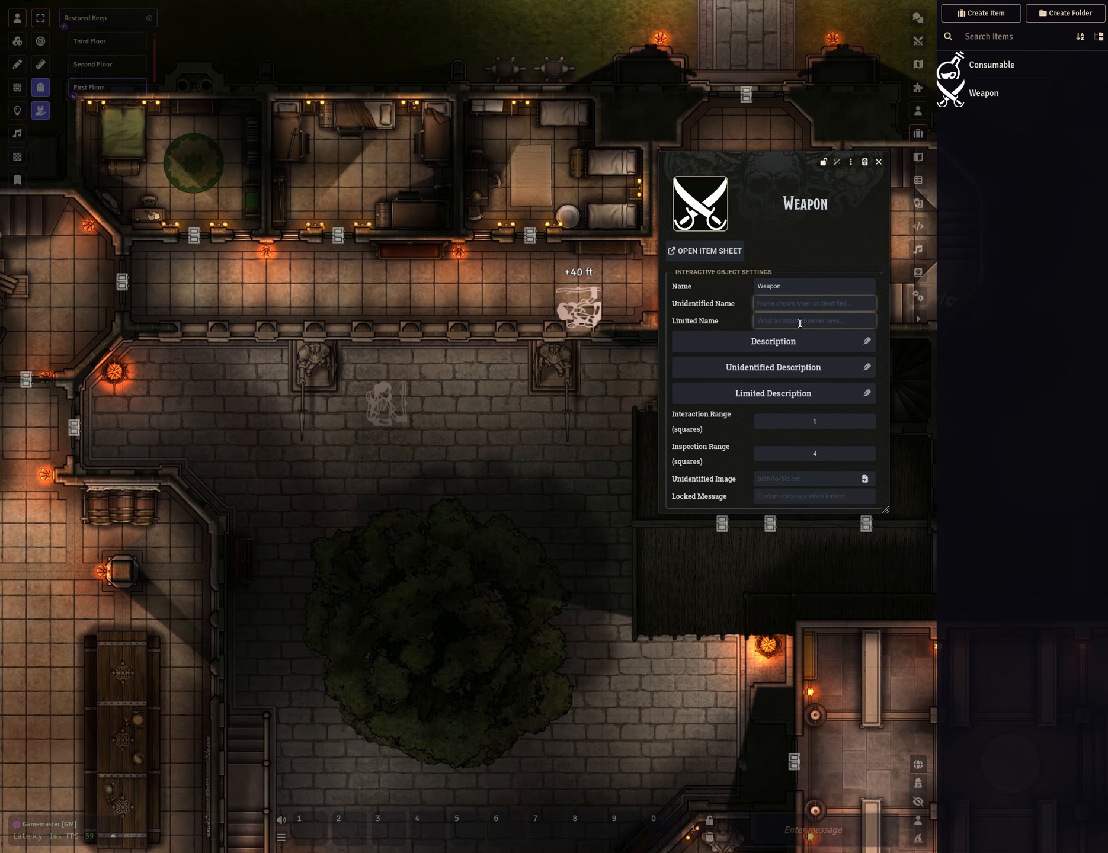
click(779, 319)
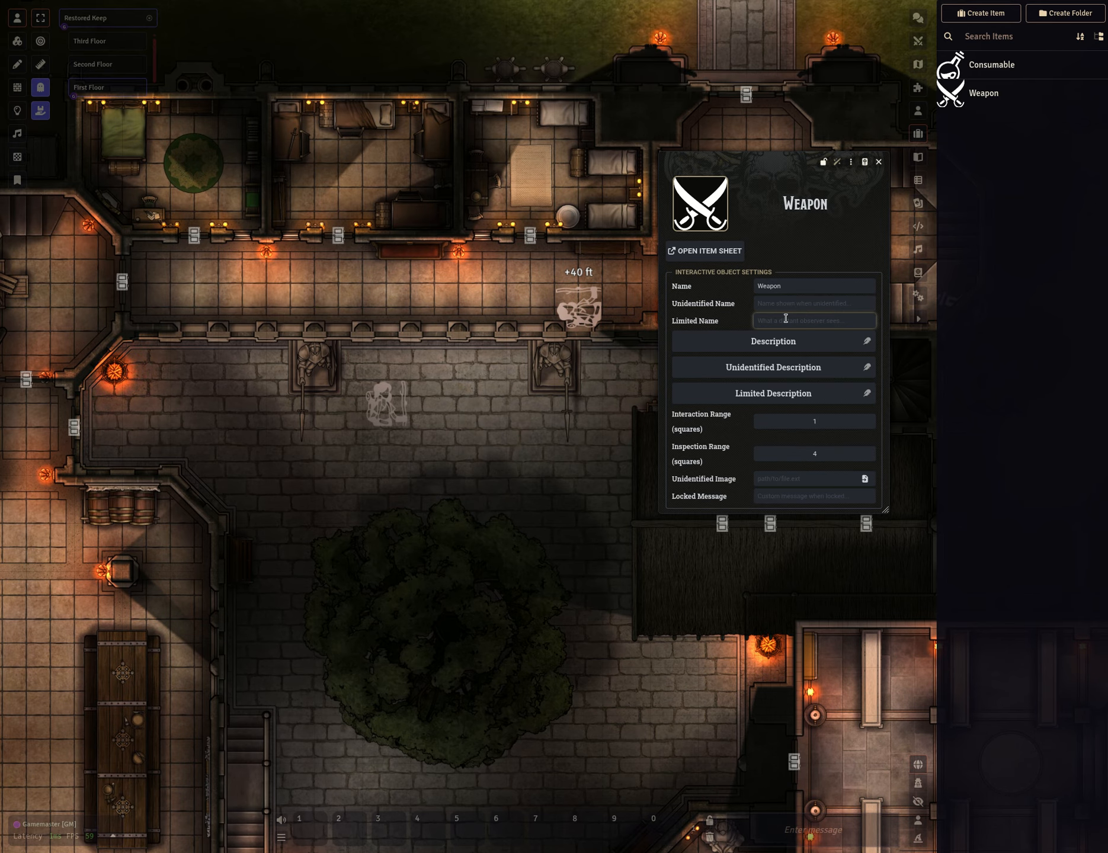
text(You)
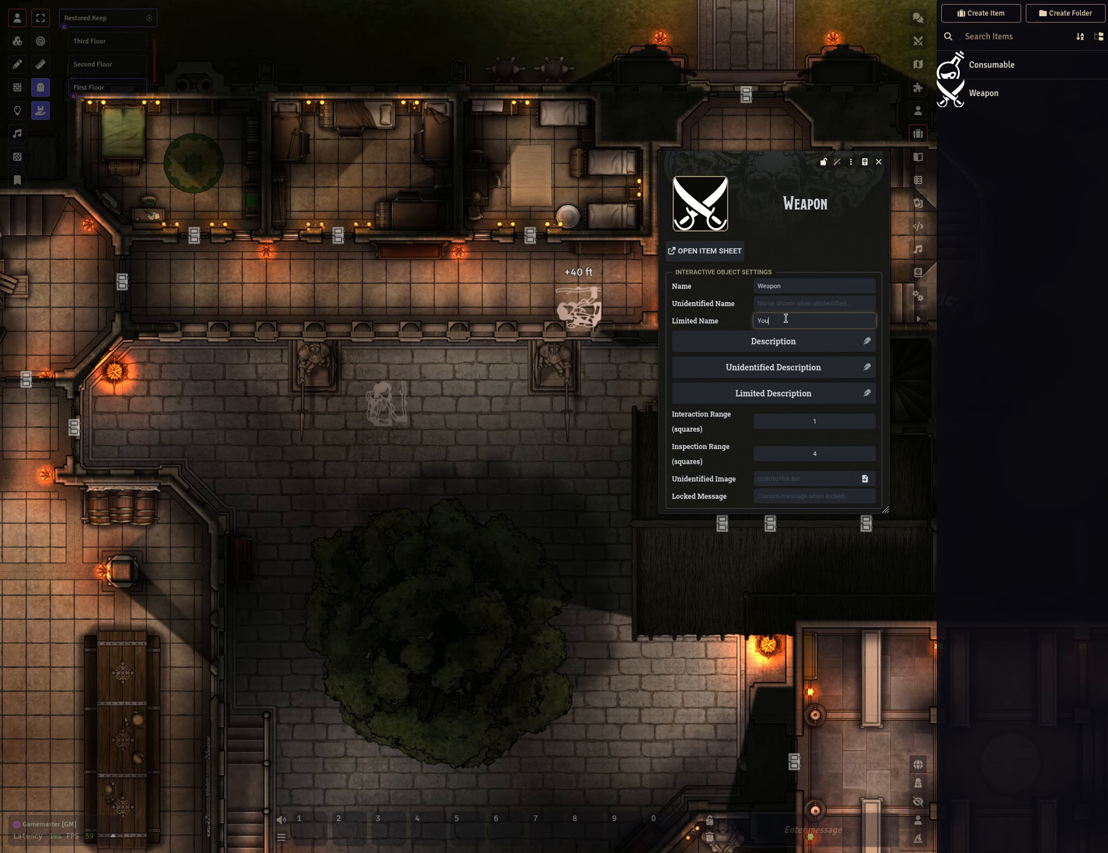
text( can sarely see this)
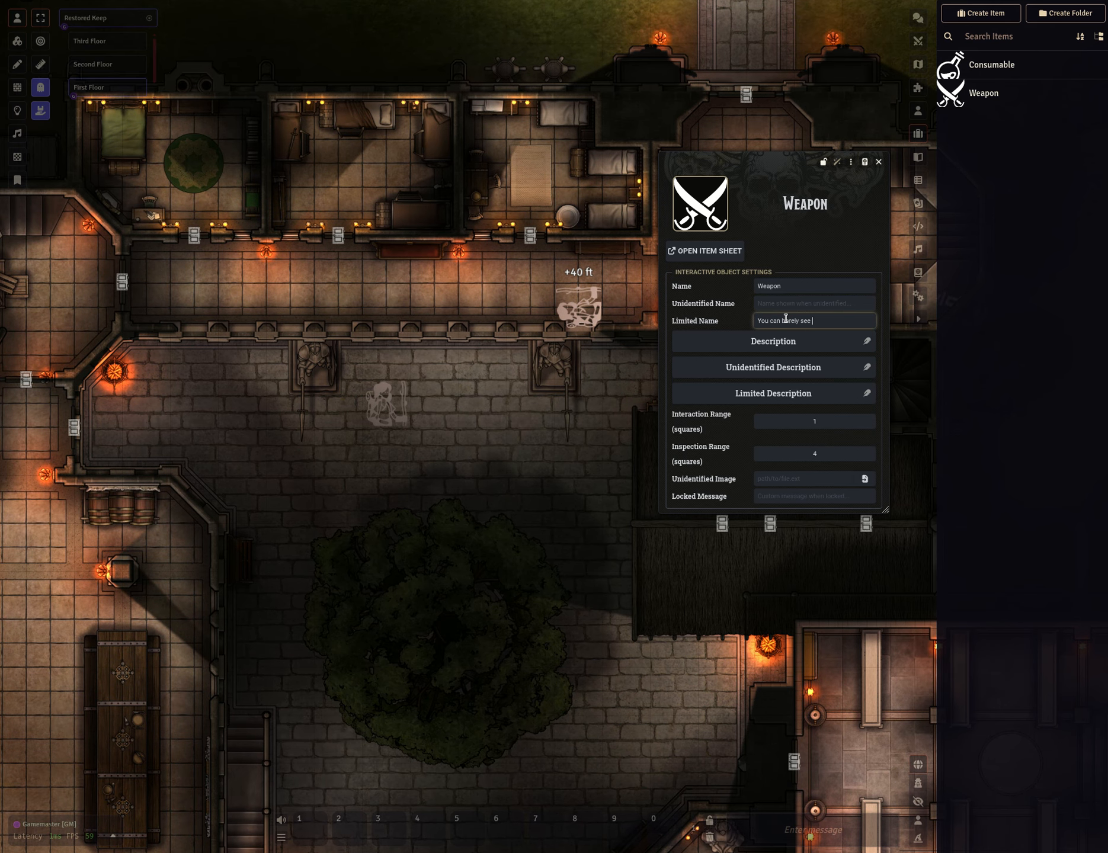
Set the interactive item's Unidentified Name to "Unidentified".
click(779, 303)
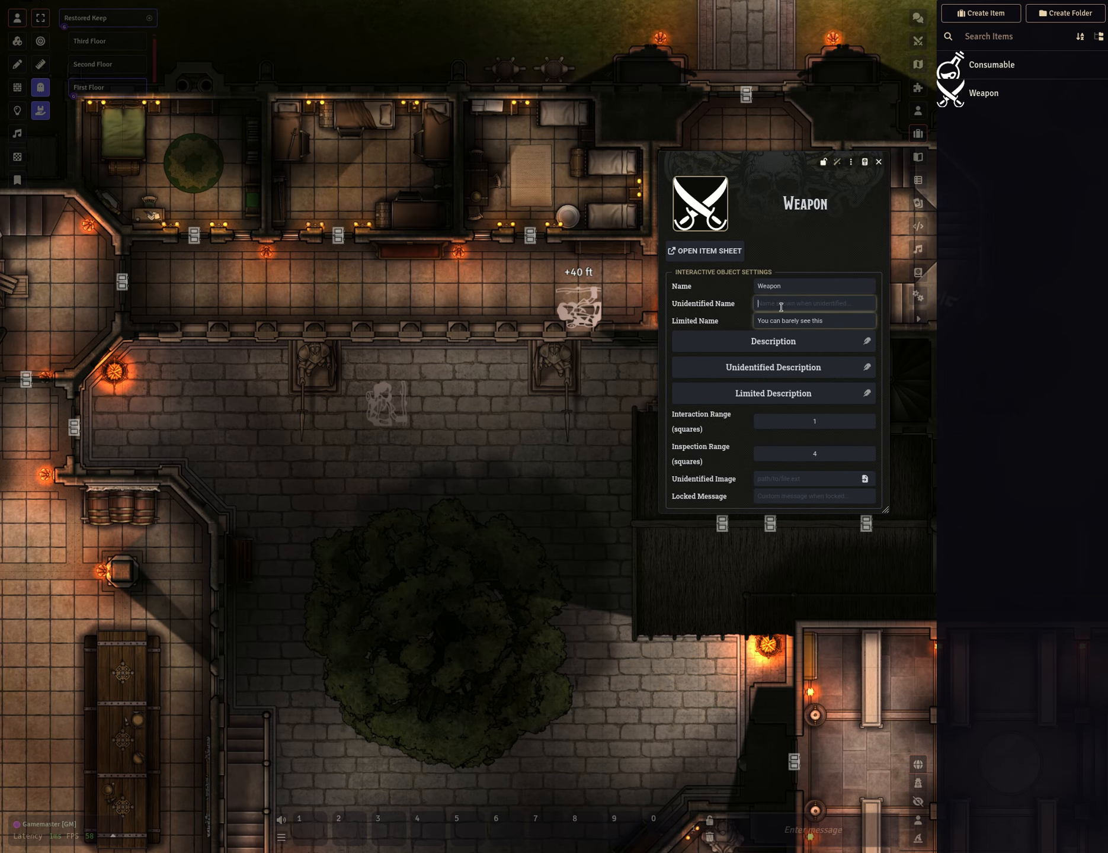
text(Unidentifed)
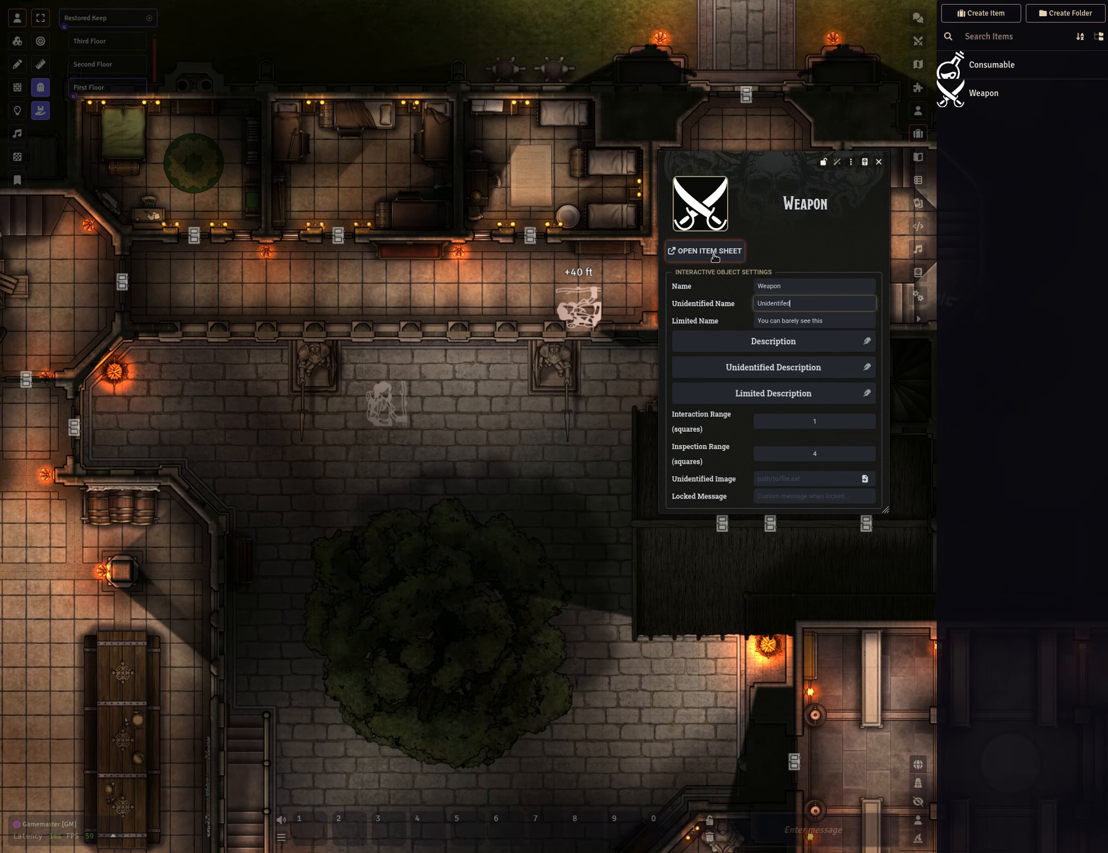
click(732, 281)
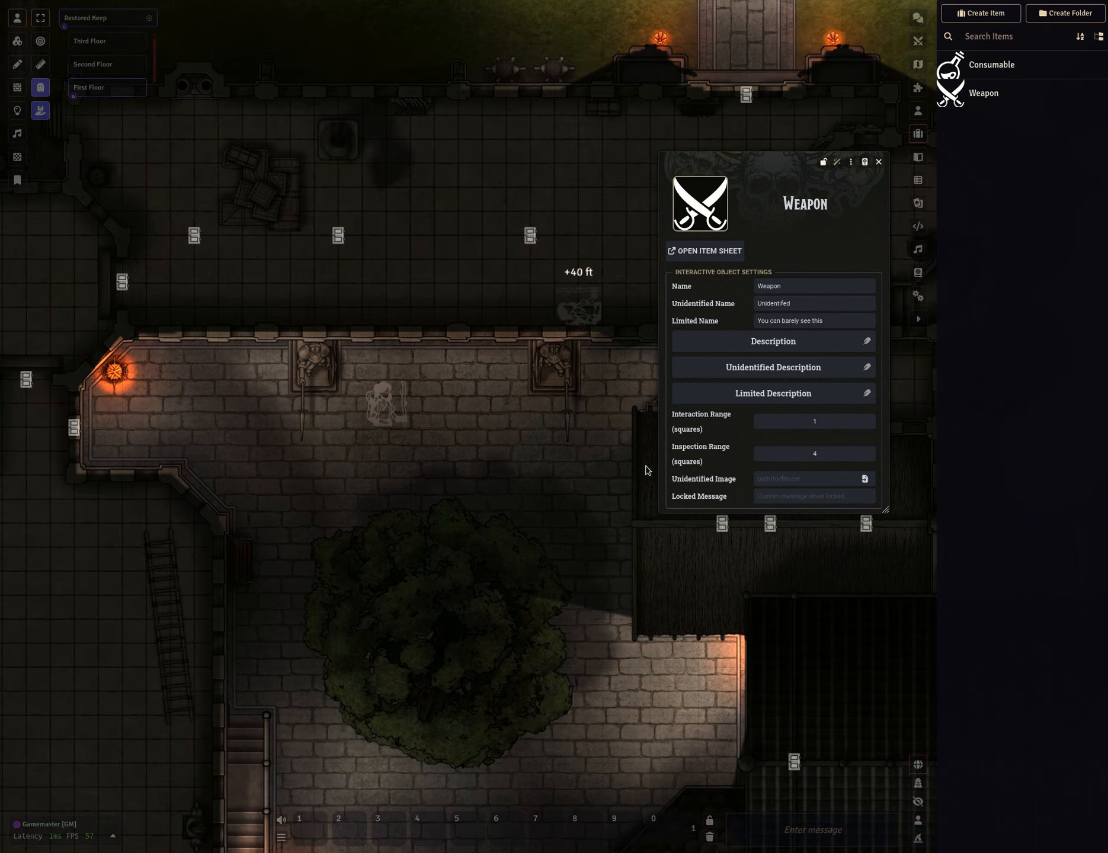
Open the Weapon's underlying item sheet and move it over the courtyard.
click(705, 251)
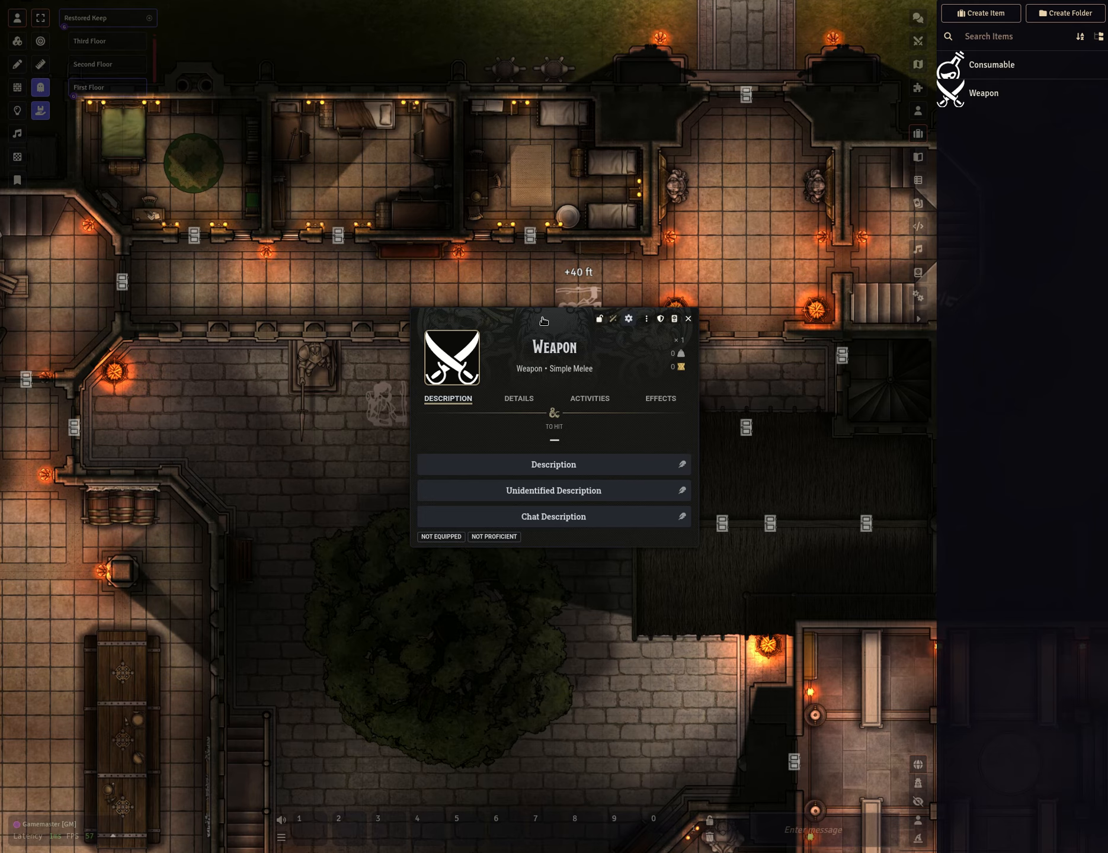
drag(543, 320, 514, 467)
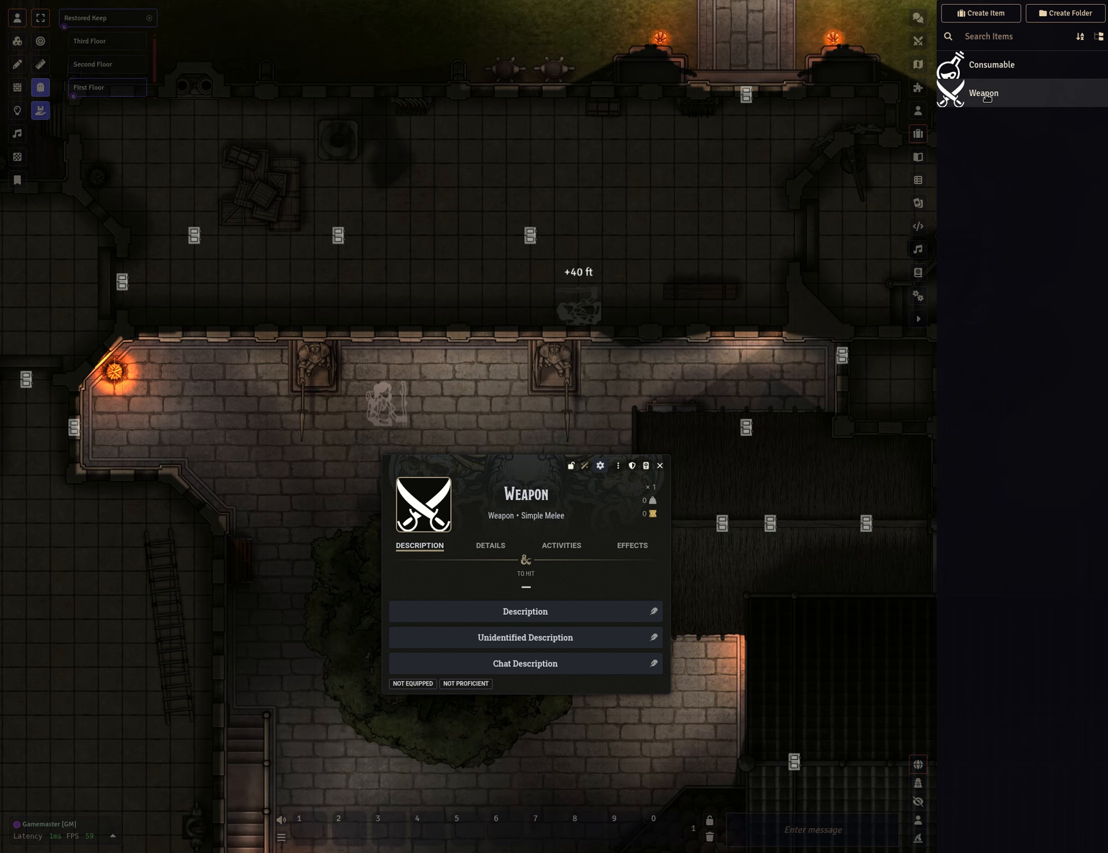
Open the sidebar Weapon item's sheet beside the interactive item's sheet to compare them, then close it.
drag(514, 487, 244, 190)
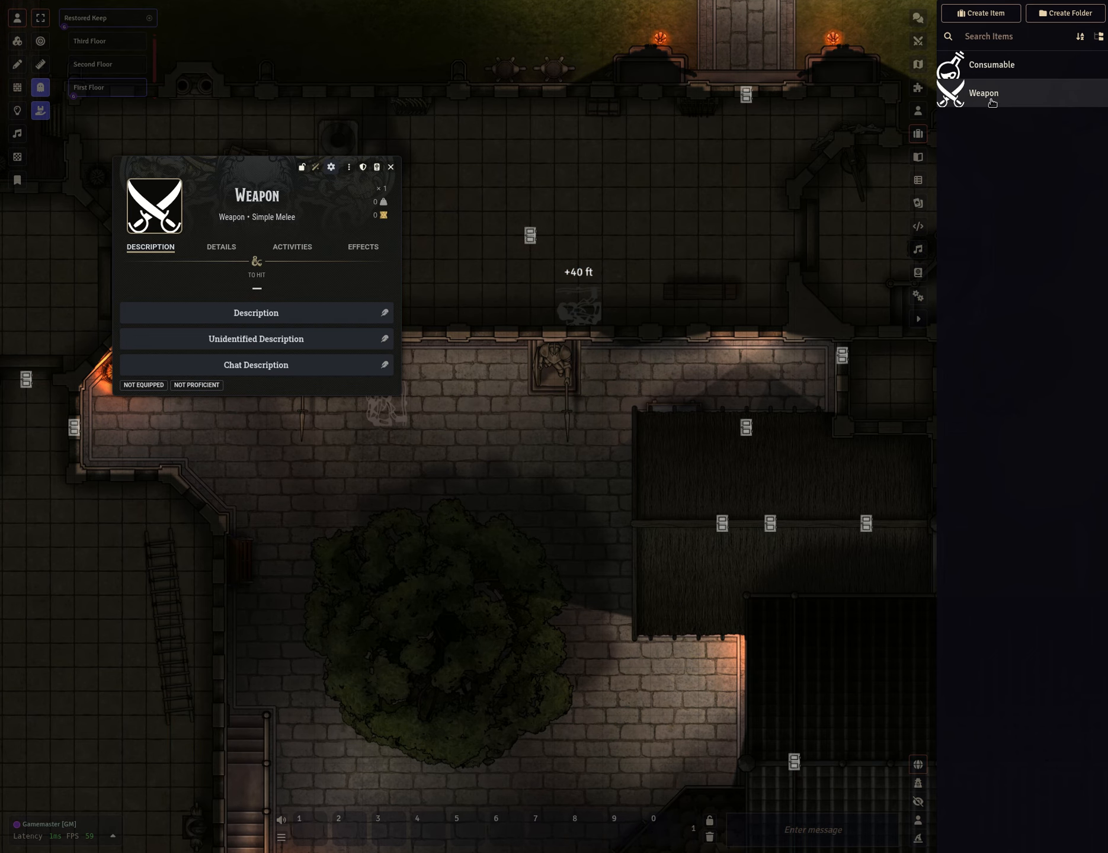
click(984, 93)
drag(536, 308, 650, 129)
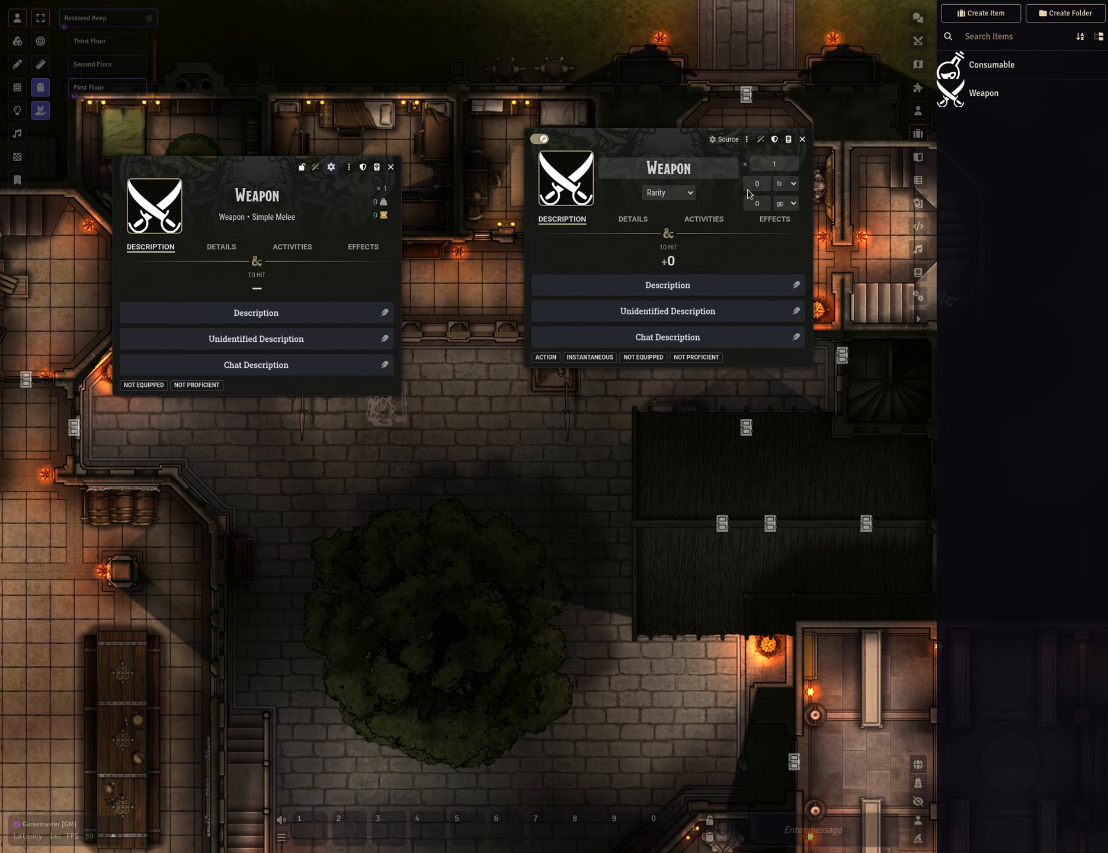
click(539, 138)
drag(658, 146, 566, 179)
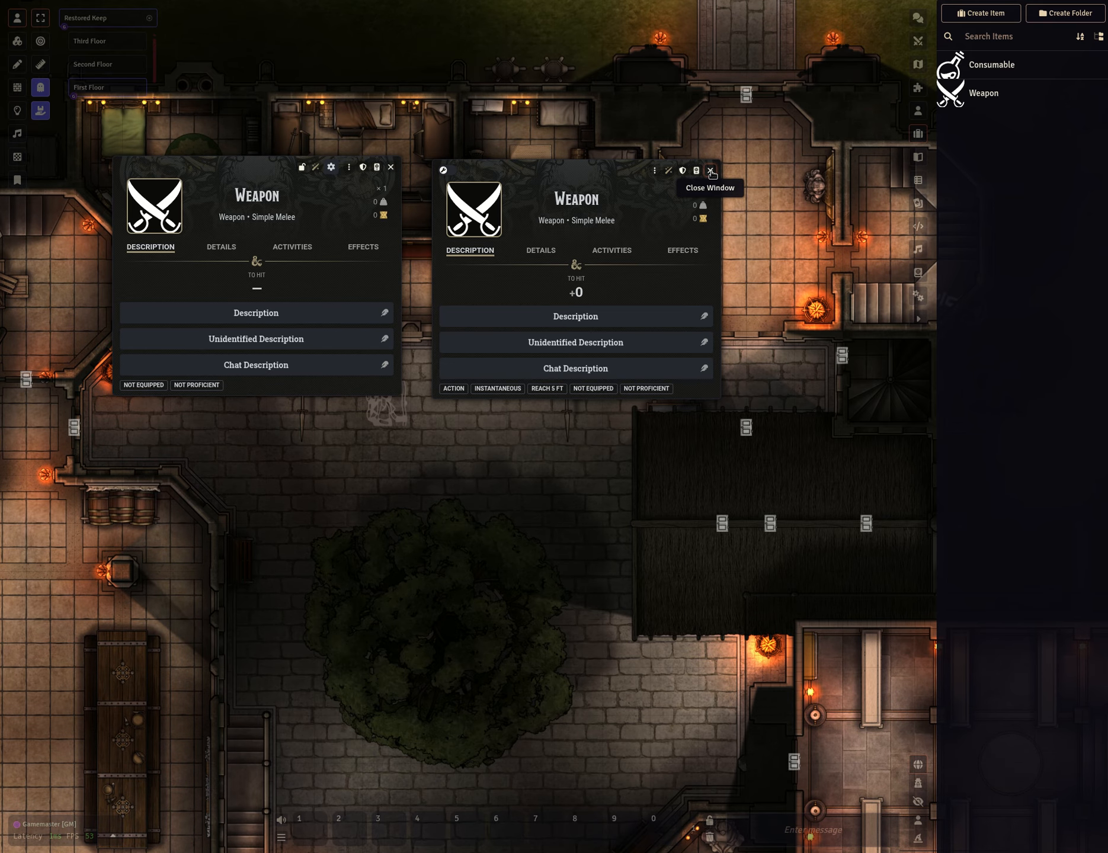
click(711, 172)
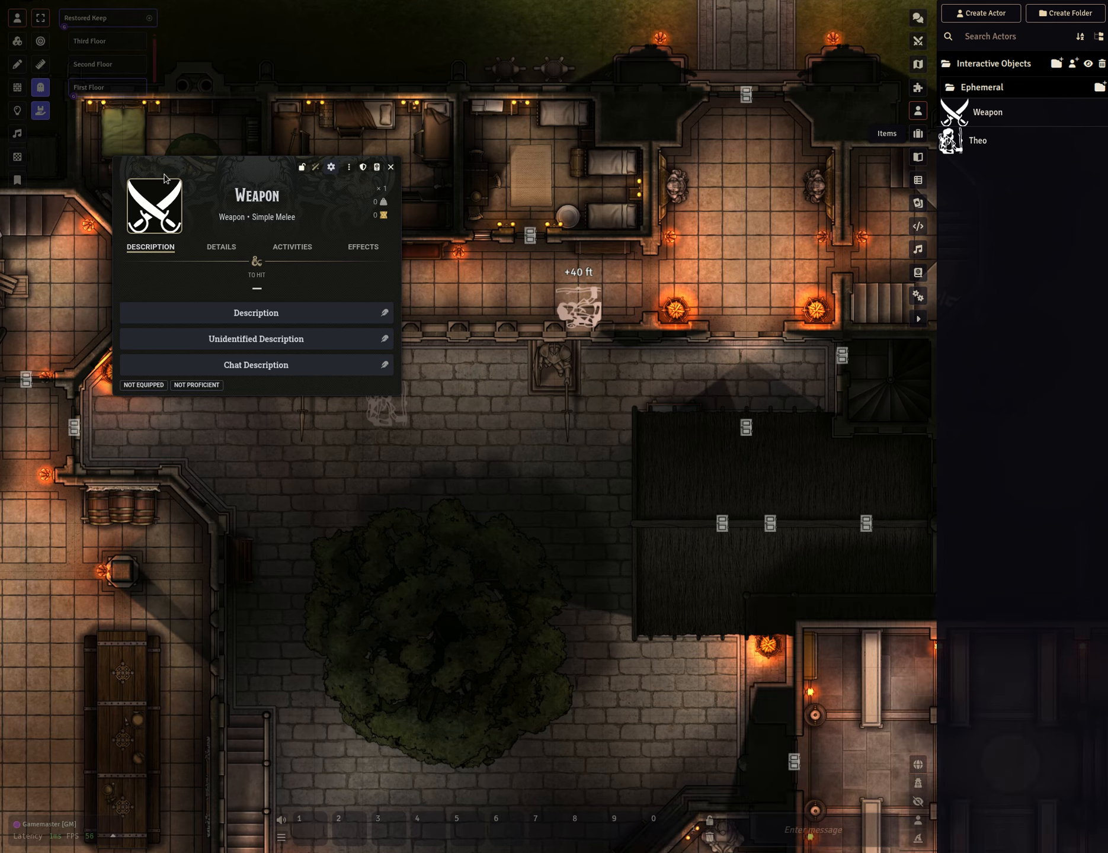
Place the Weapon interactive object as a token in the courtyard beside Theo.
drag(306, 173, 739, 444)
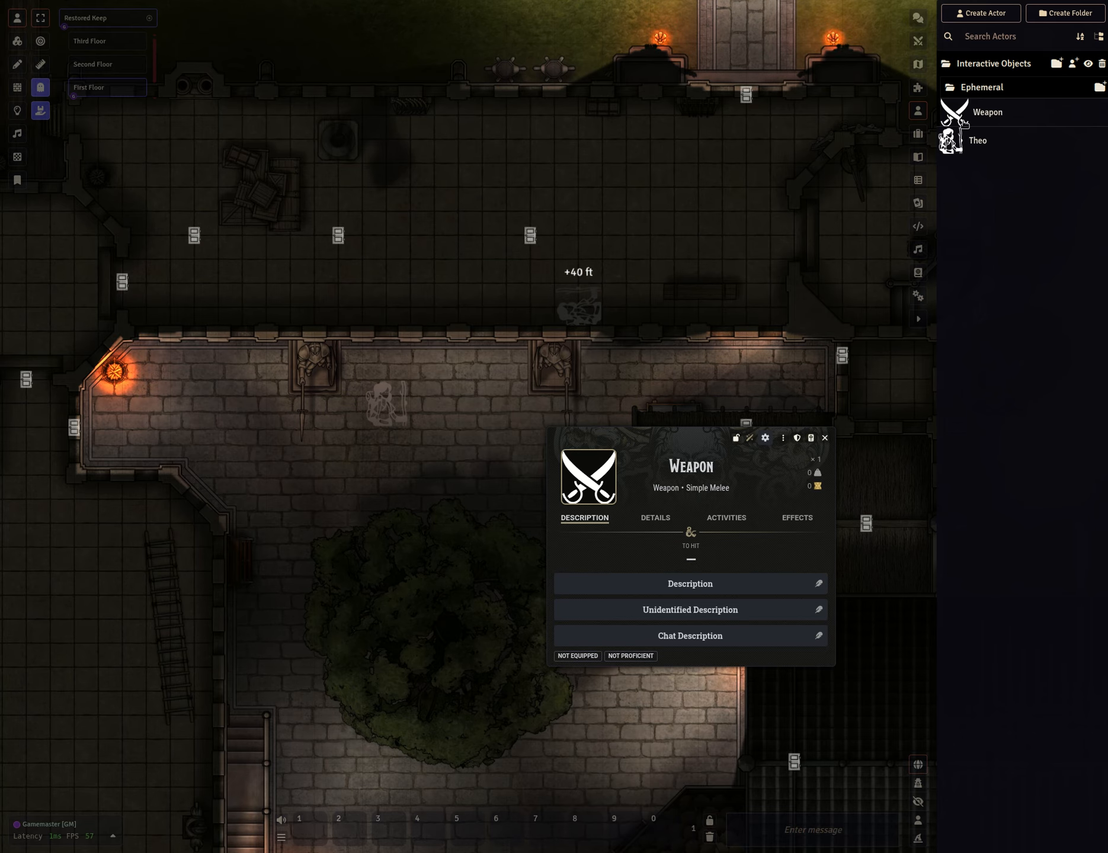
click(986, 88)
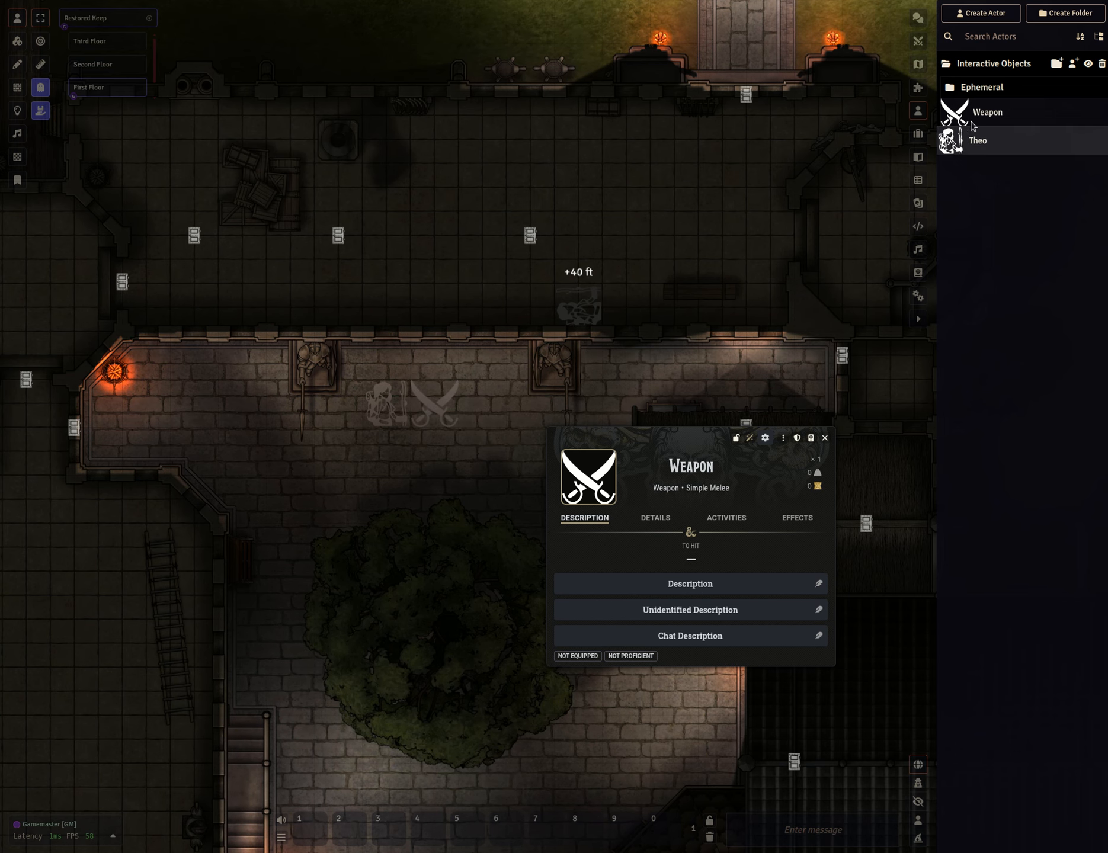
drag(971, 112, 469, 388)
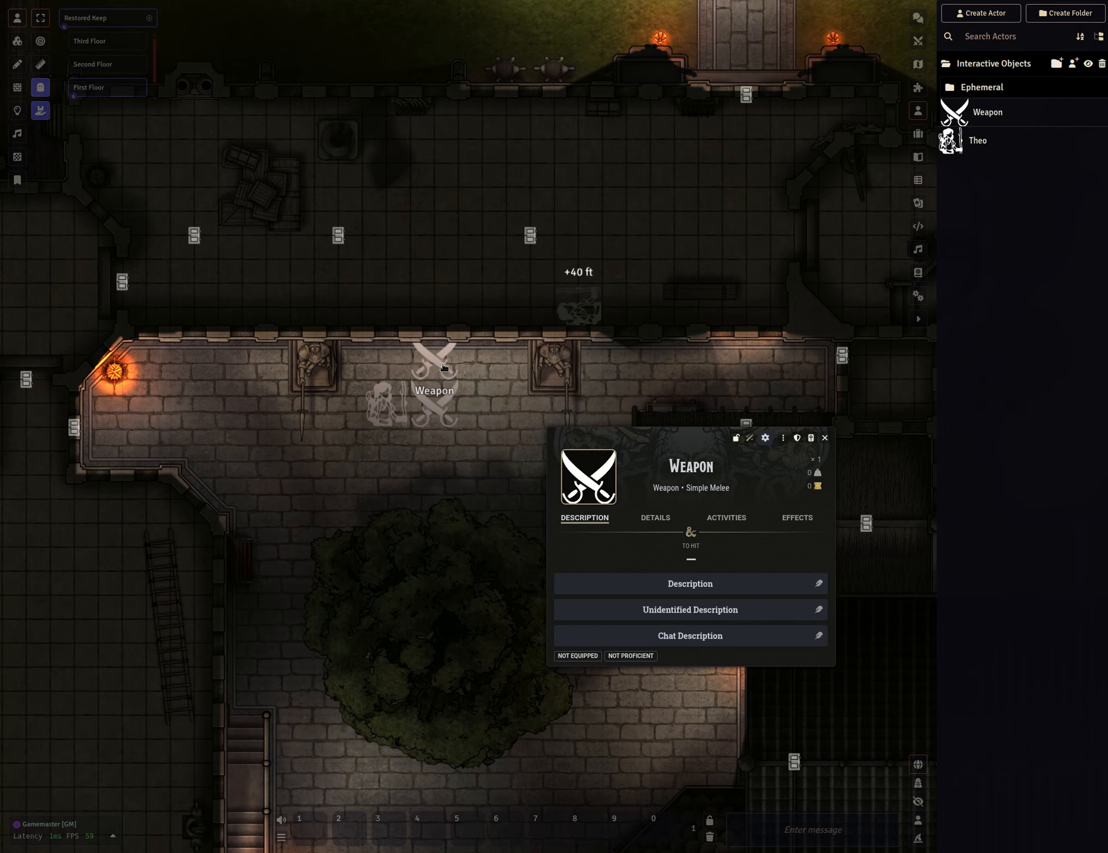
click(437, 361)
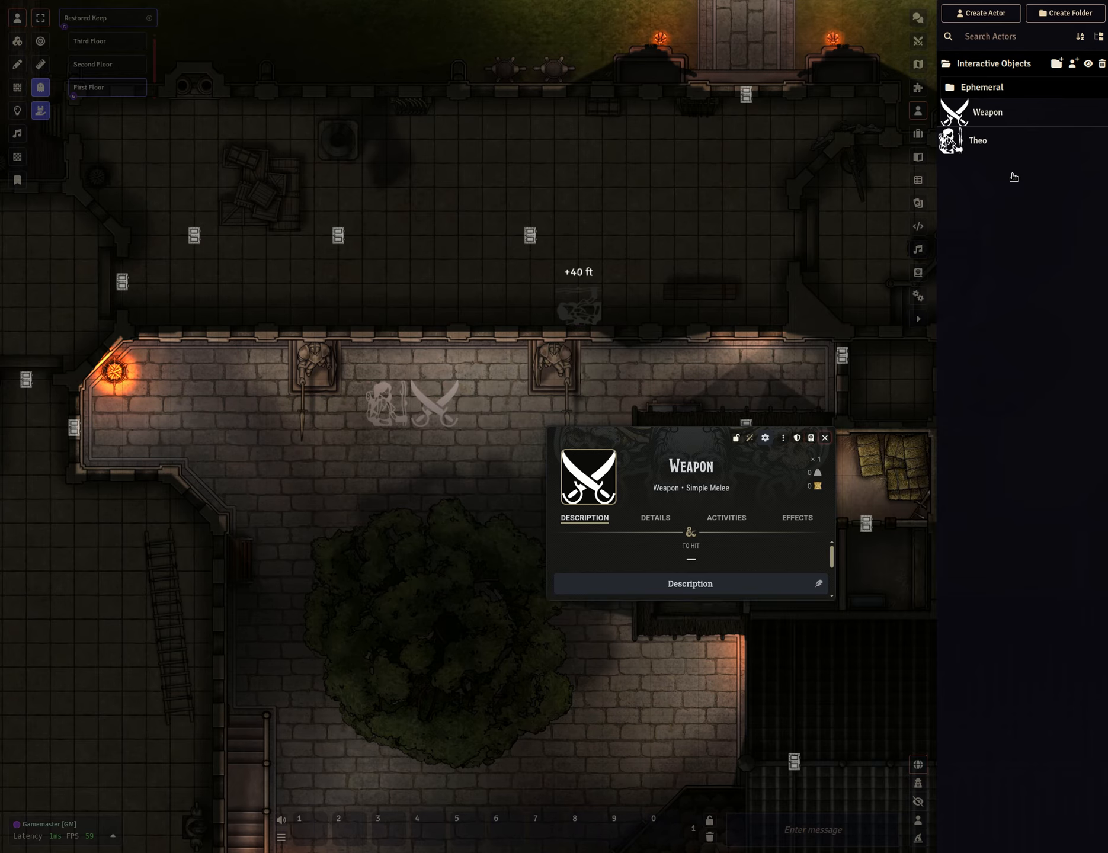
Open the Weapon interactive object's settings and rename it to "Weapon 2".
click(983, 116)
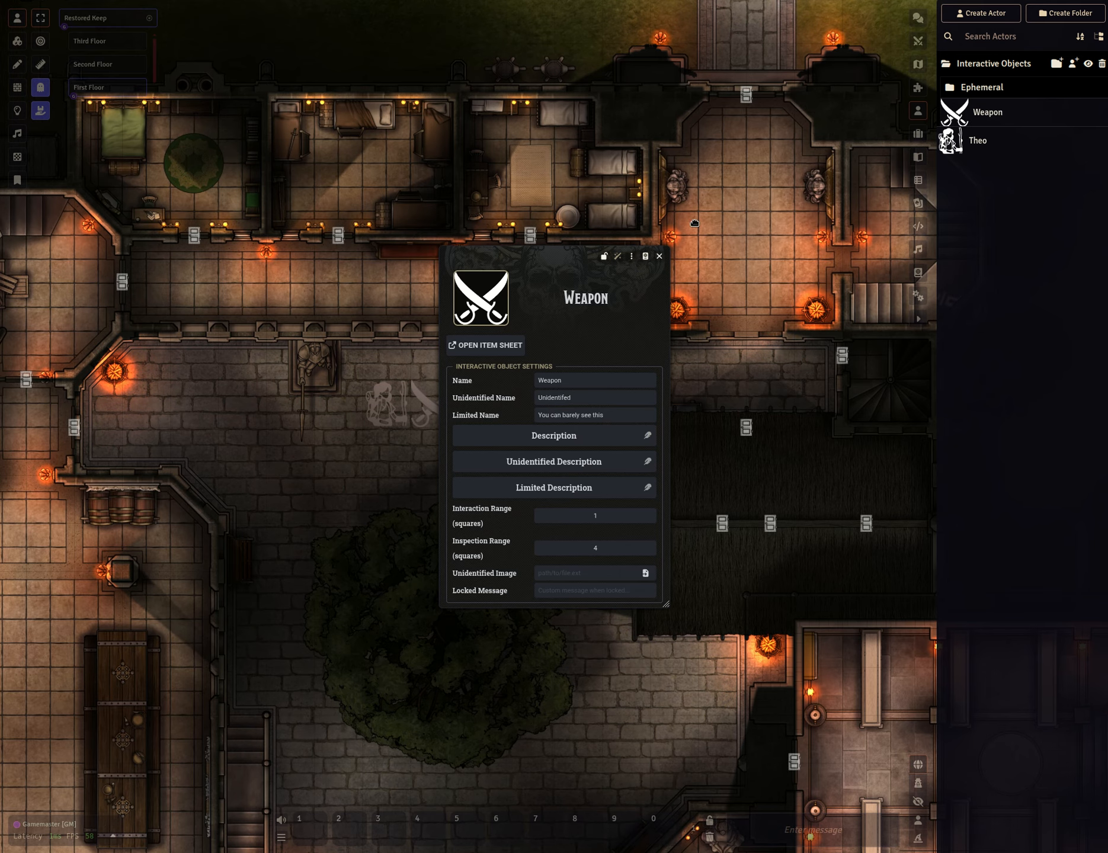
drag(543, 267, 717, 206)
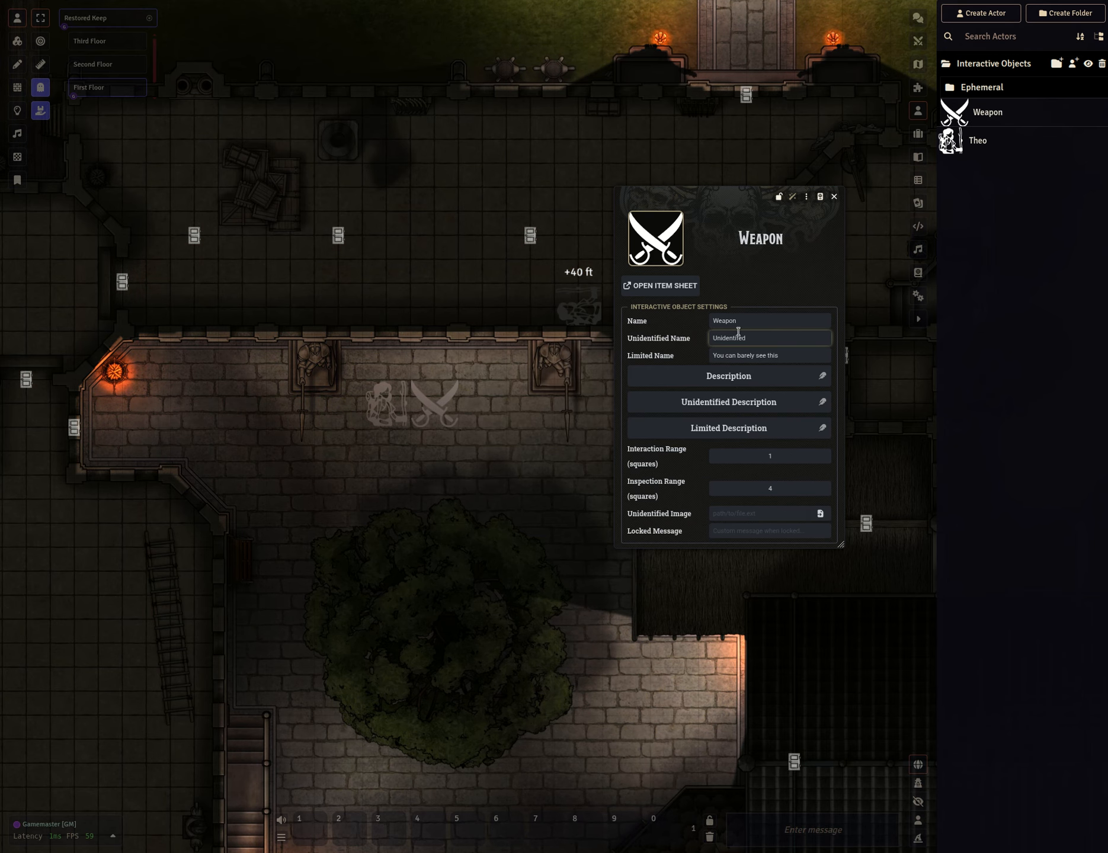
click(772, 318)
text(2)
key(Return)
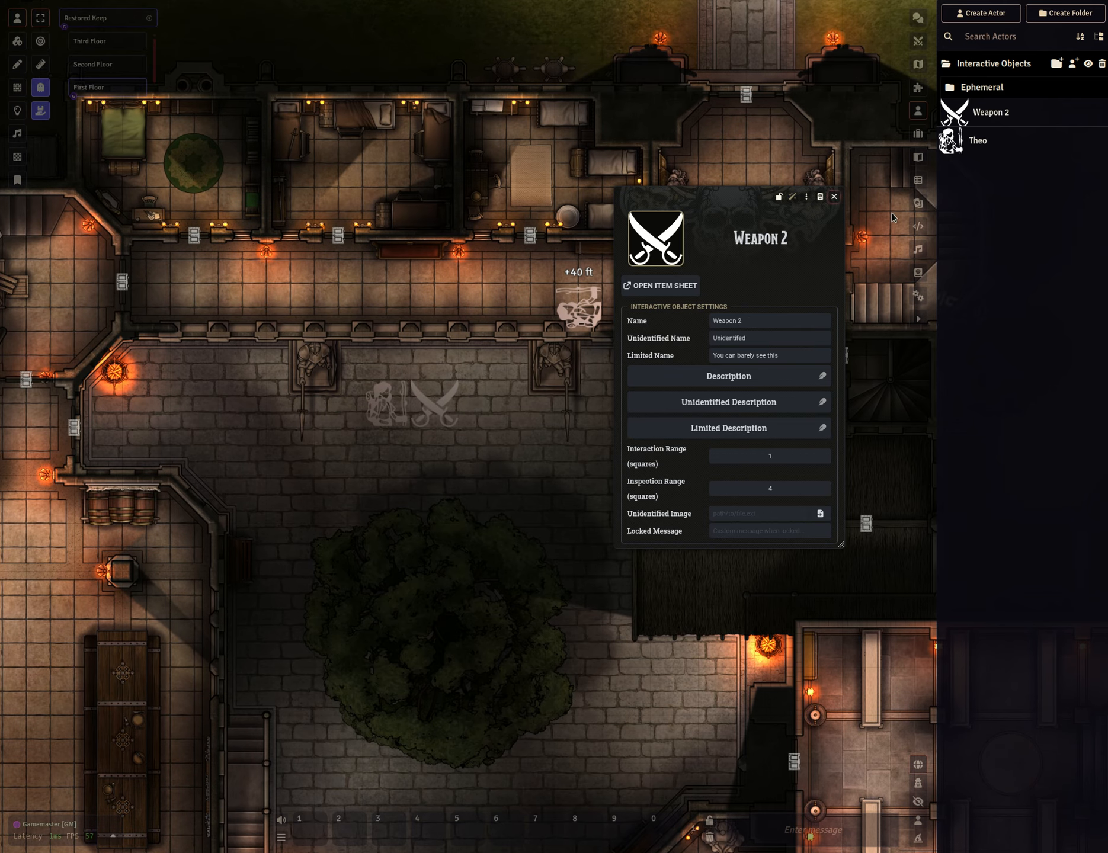
click(833, 197)
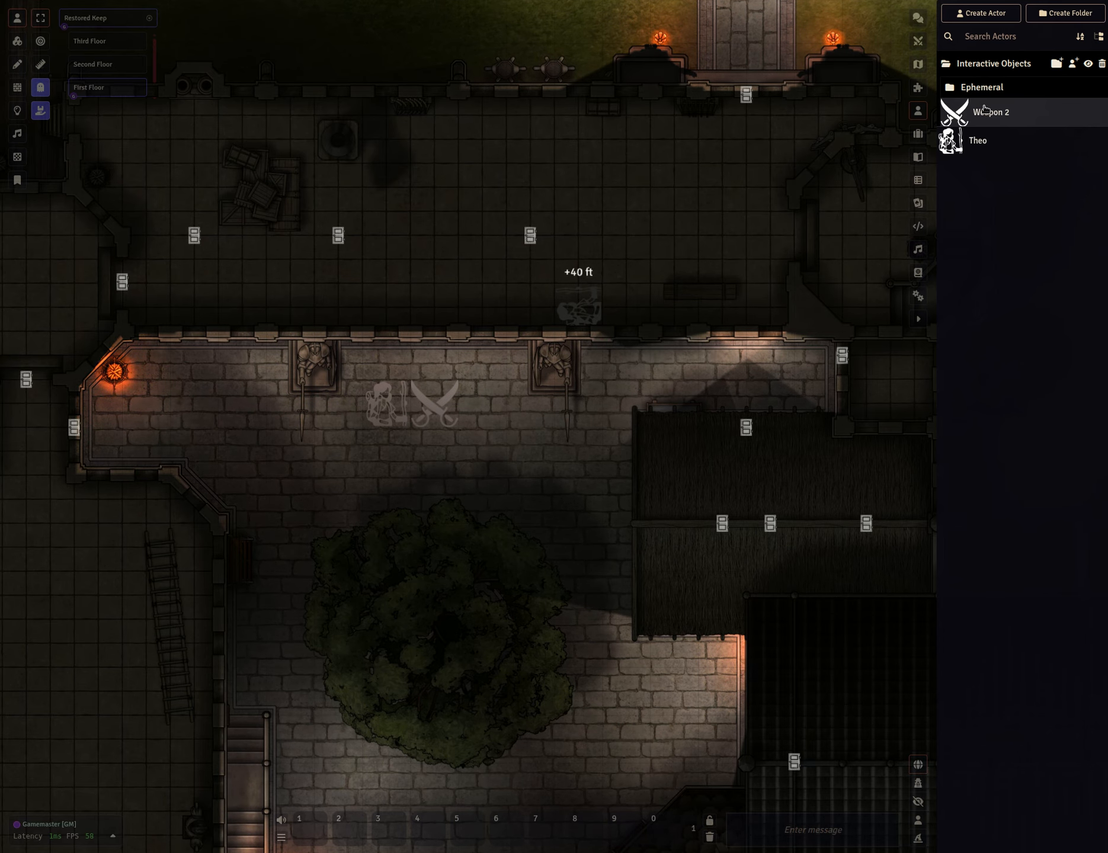
Place a Weapon 2 token next to the first weapon token and remove it again.
drag(977, 112, 660, 302)
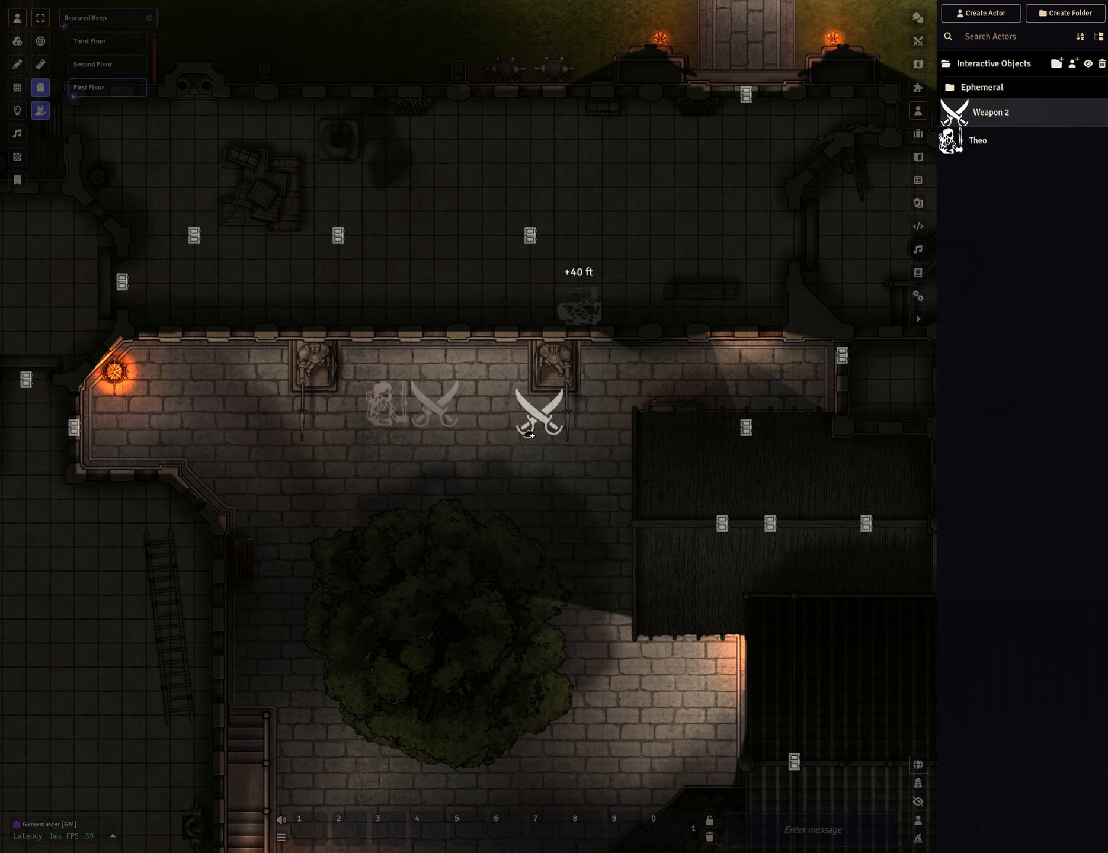
drag(487, 398, 487, 400)
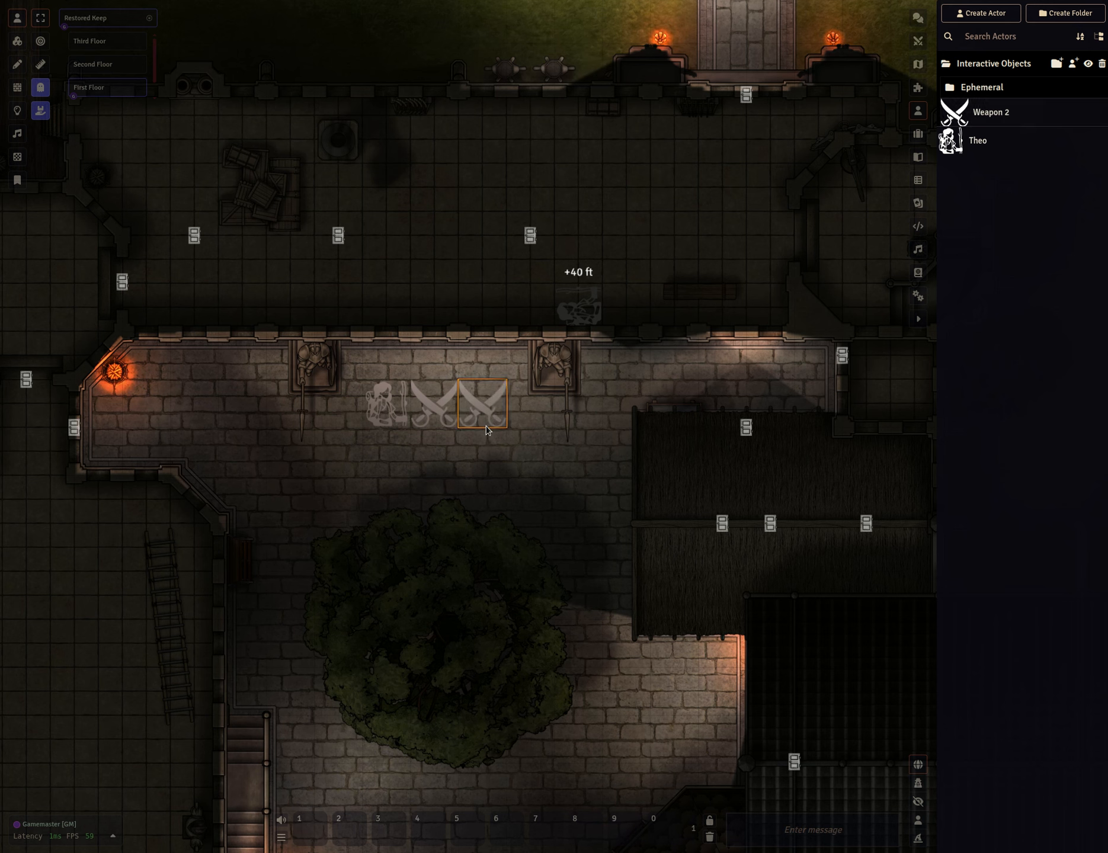
right_click(486, 413)
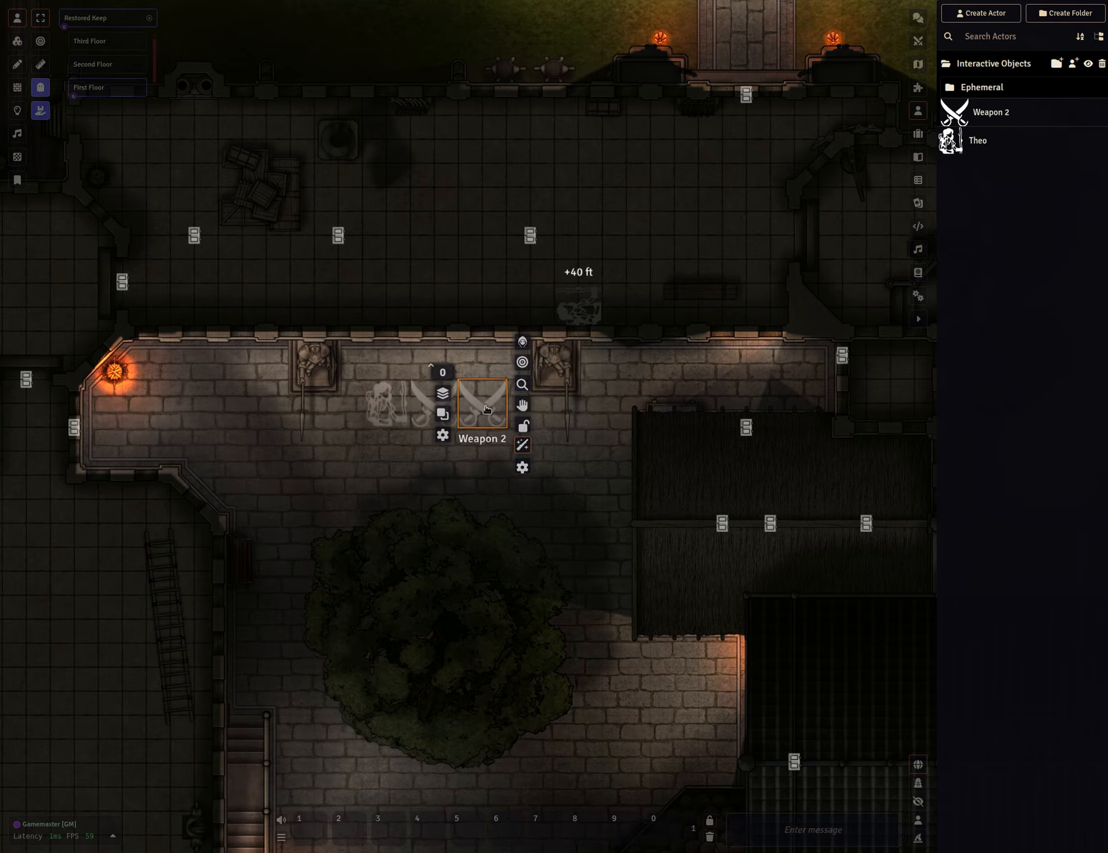
click(485, 407)
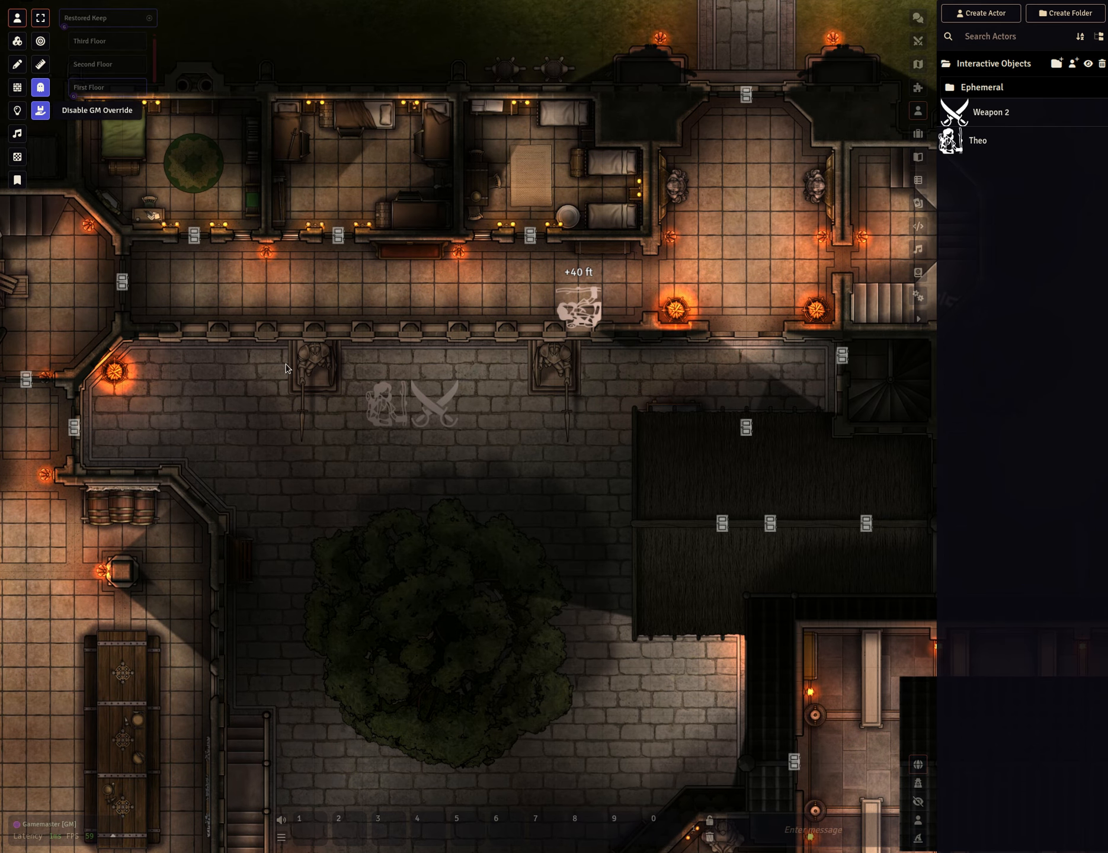
click(386, 407)
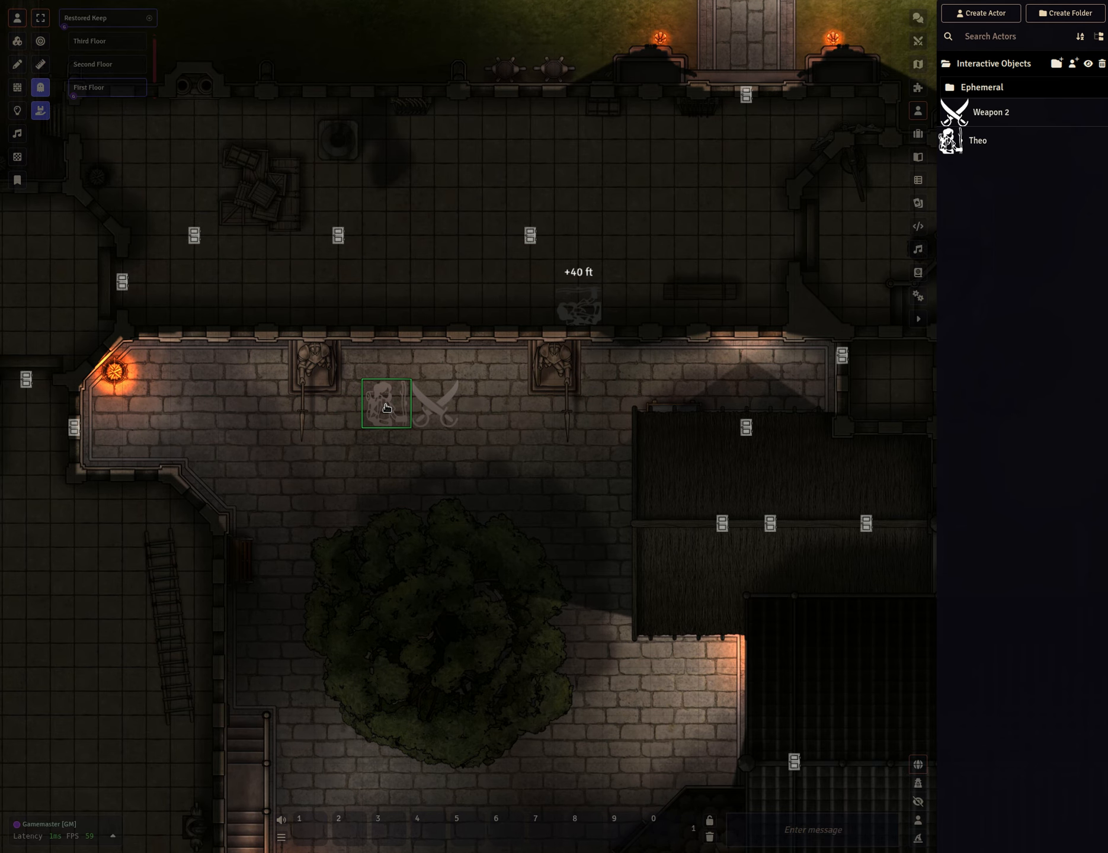
key(Escape)
click(435, 404)
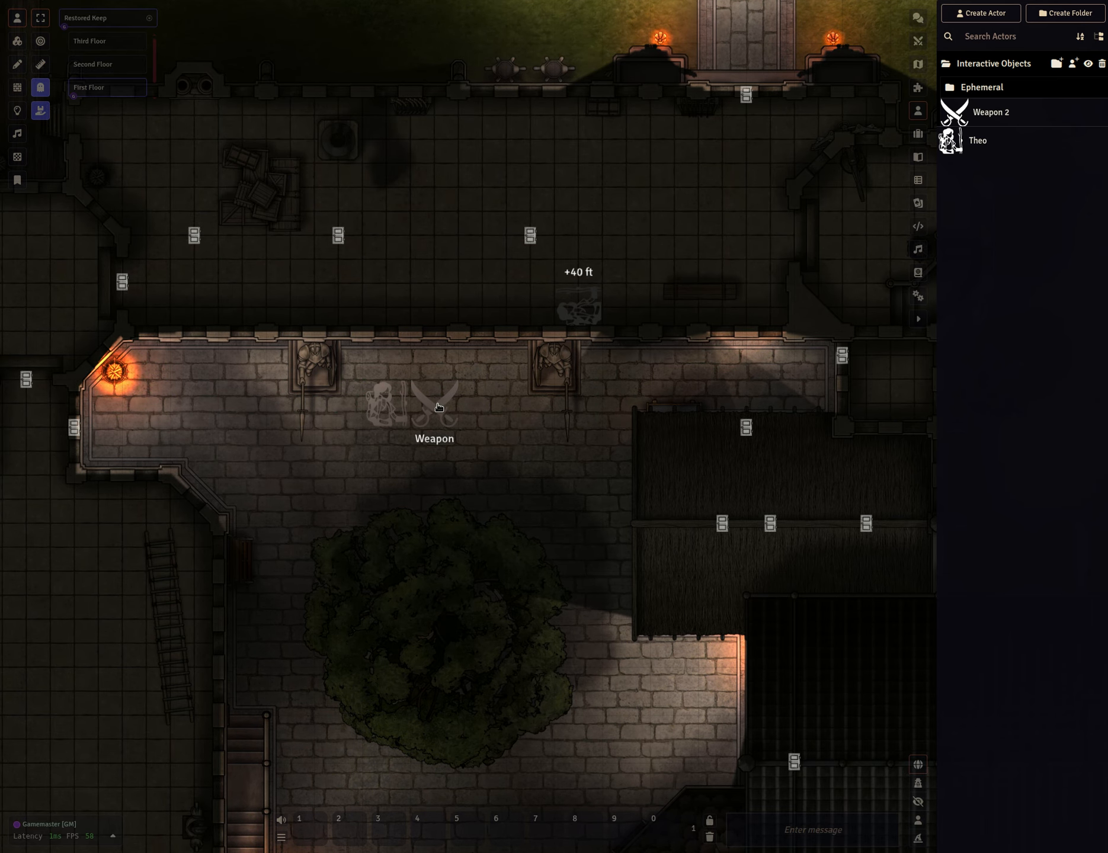
key(Escape)
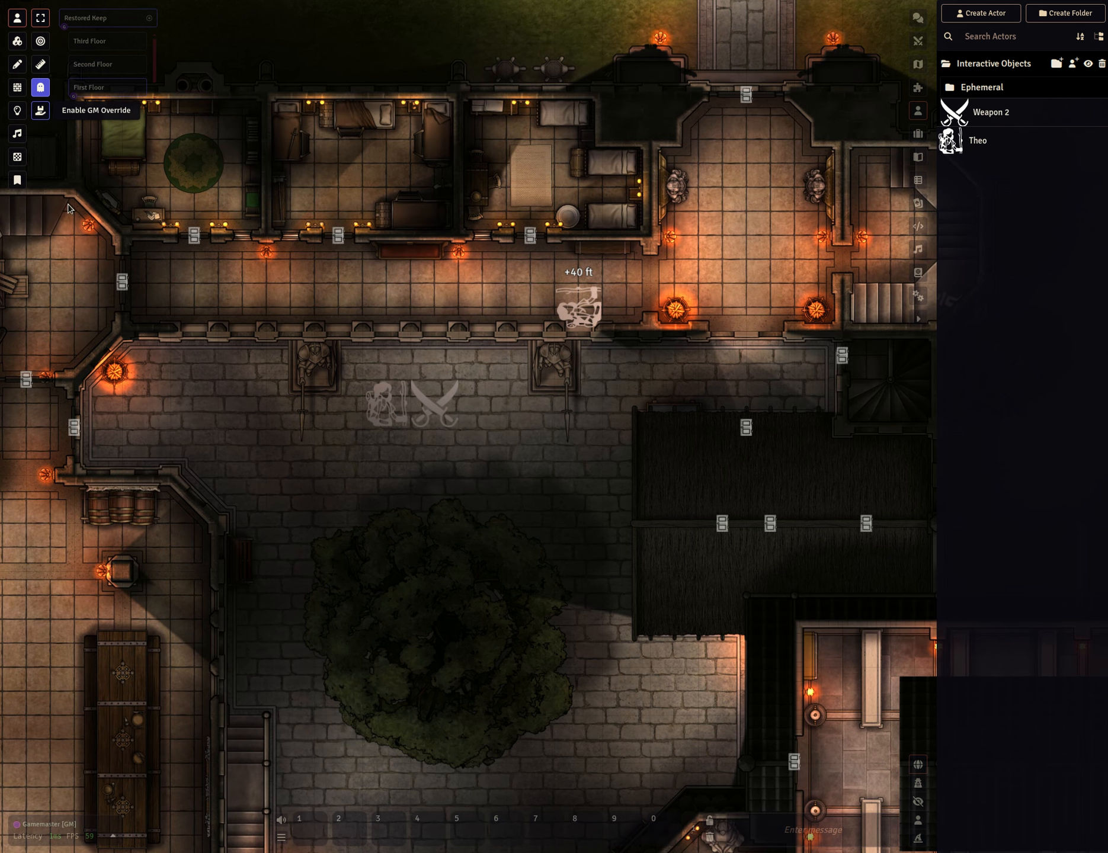
click(41, 113)
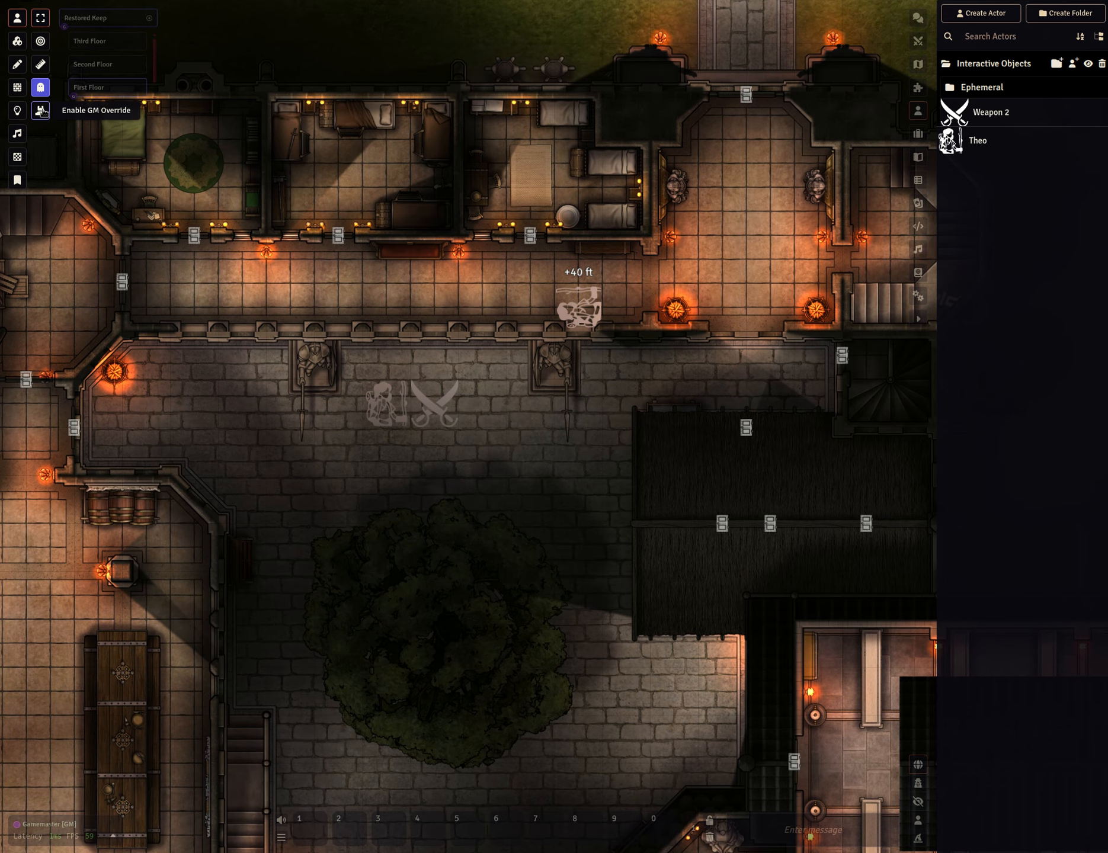
click(41, 111)
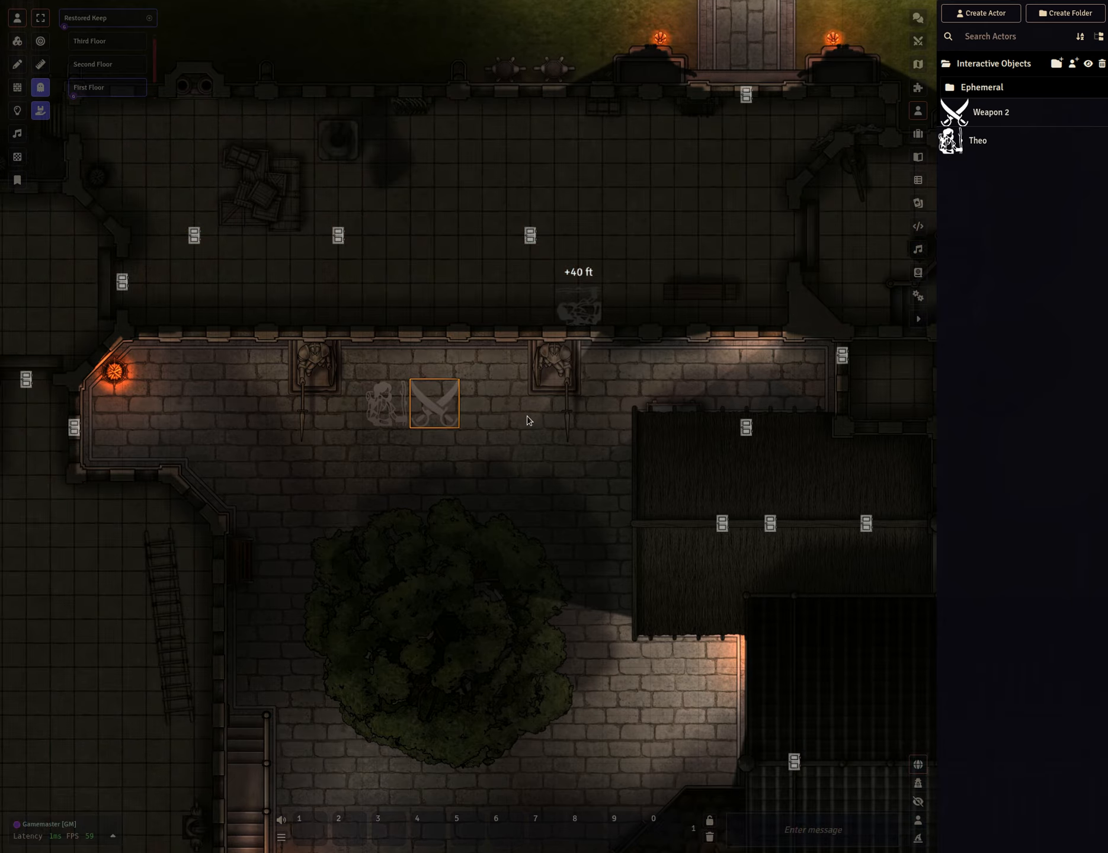
Inspect the Weapon token to open its item sheet, then close it.
right_click(437, 414)
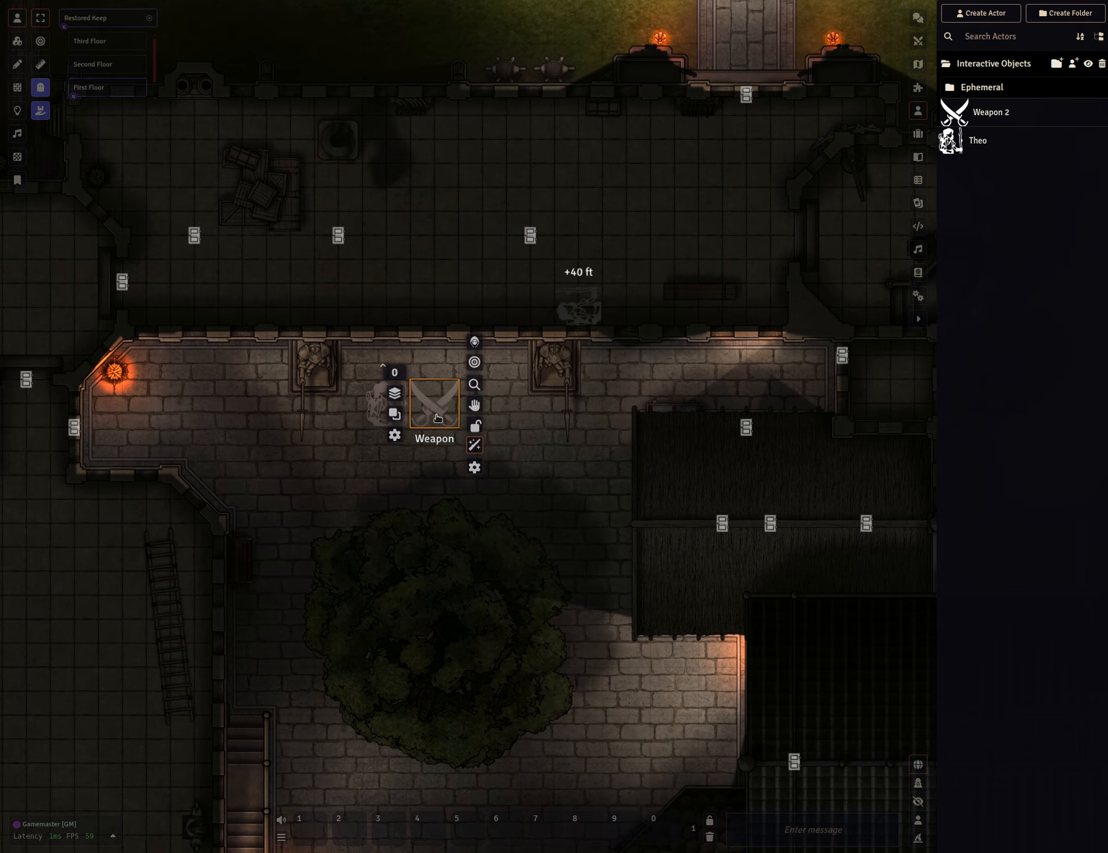
click(474, 385)
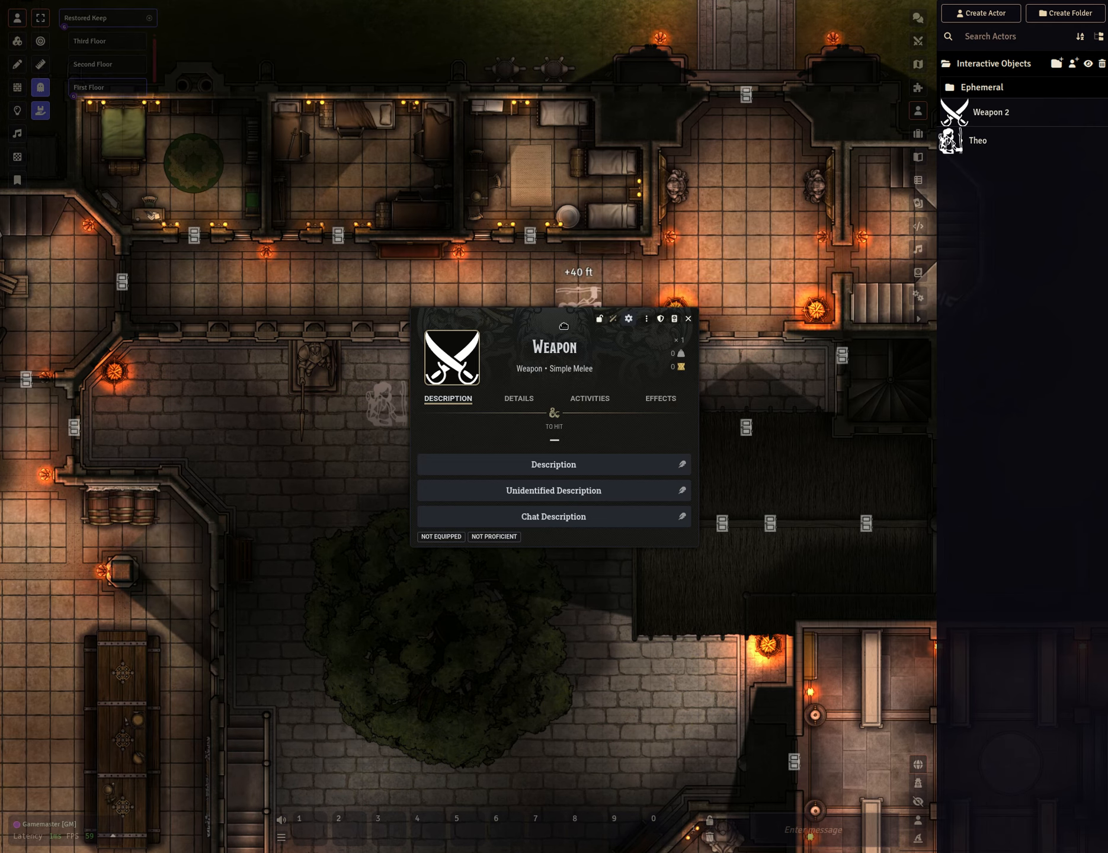
drag(590, 391, 743, 319)
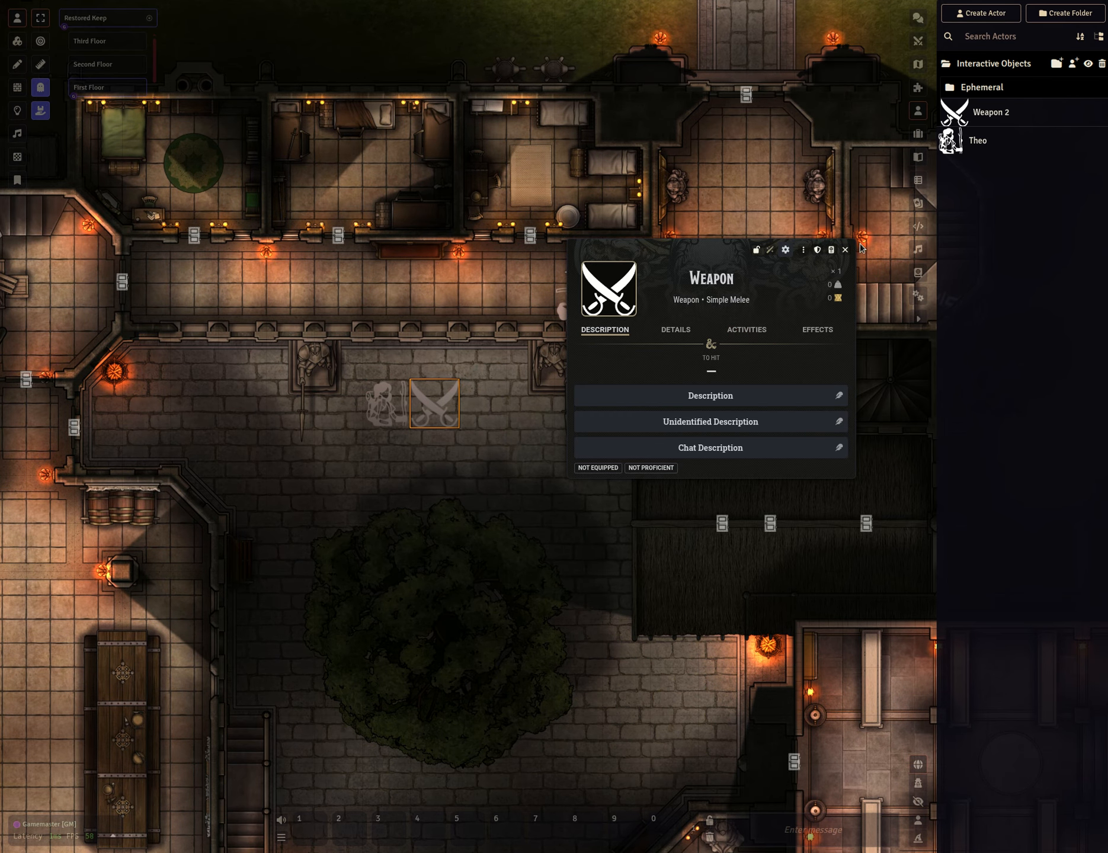
key(Escape)
right_click(451, 407)
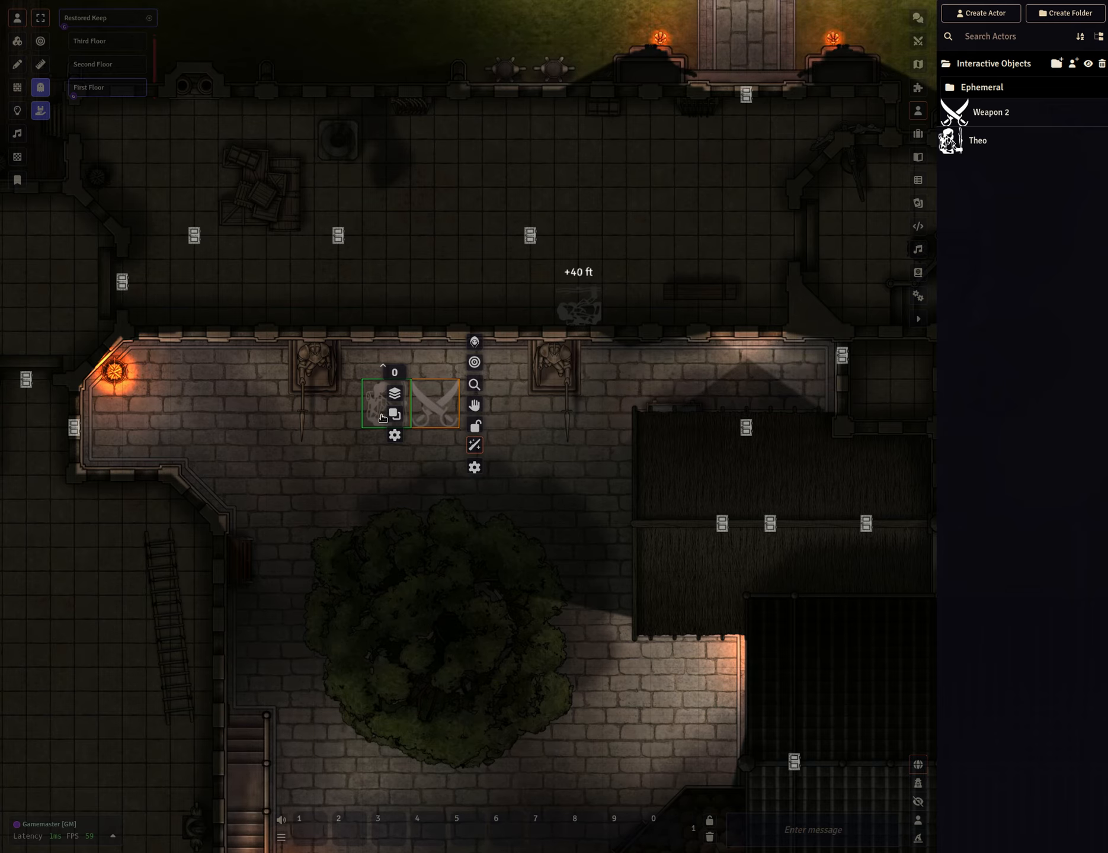
click(474, 408)
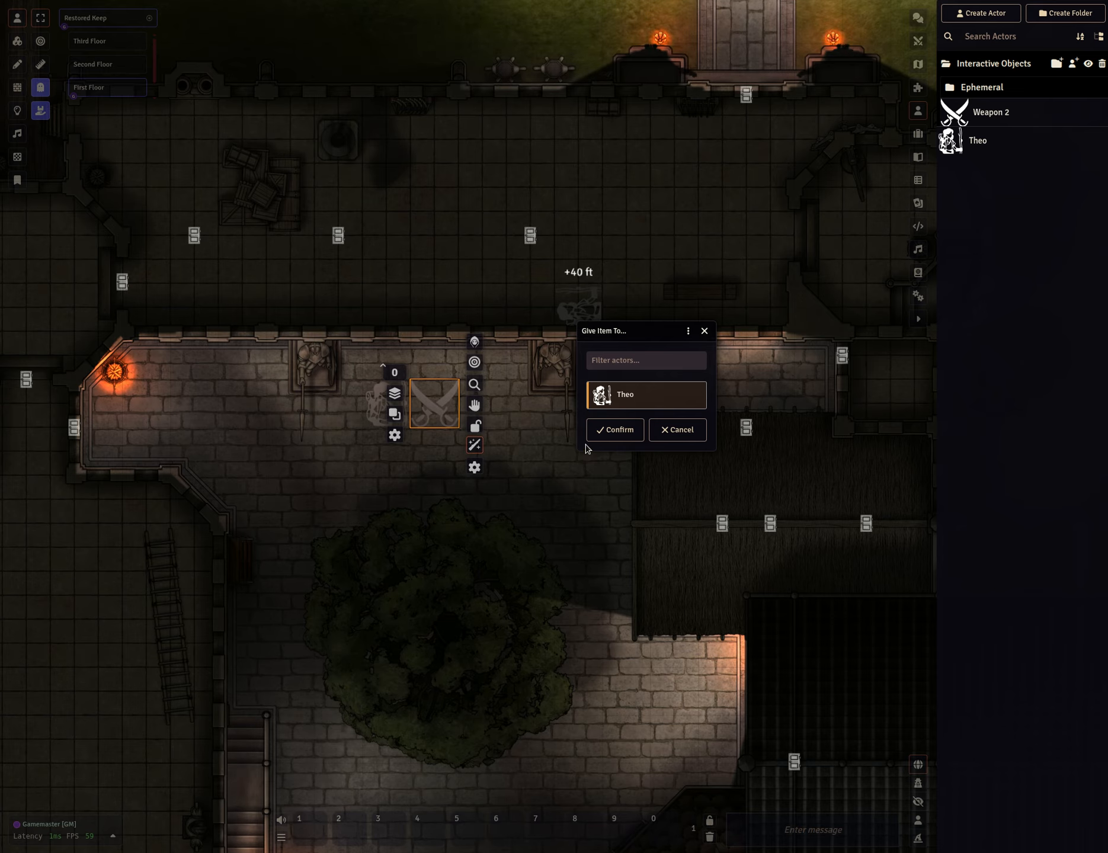
click(635, 408)
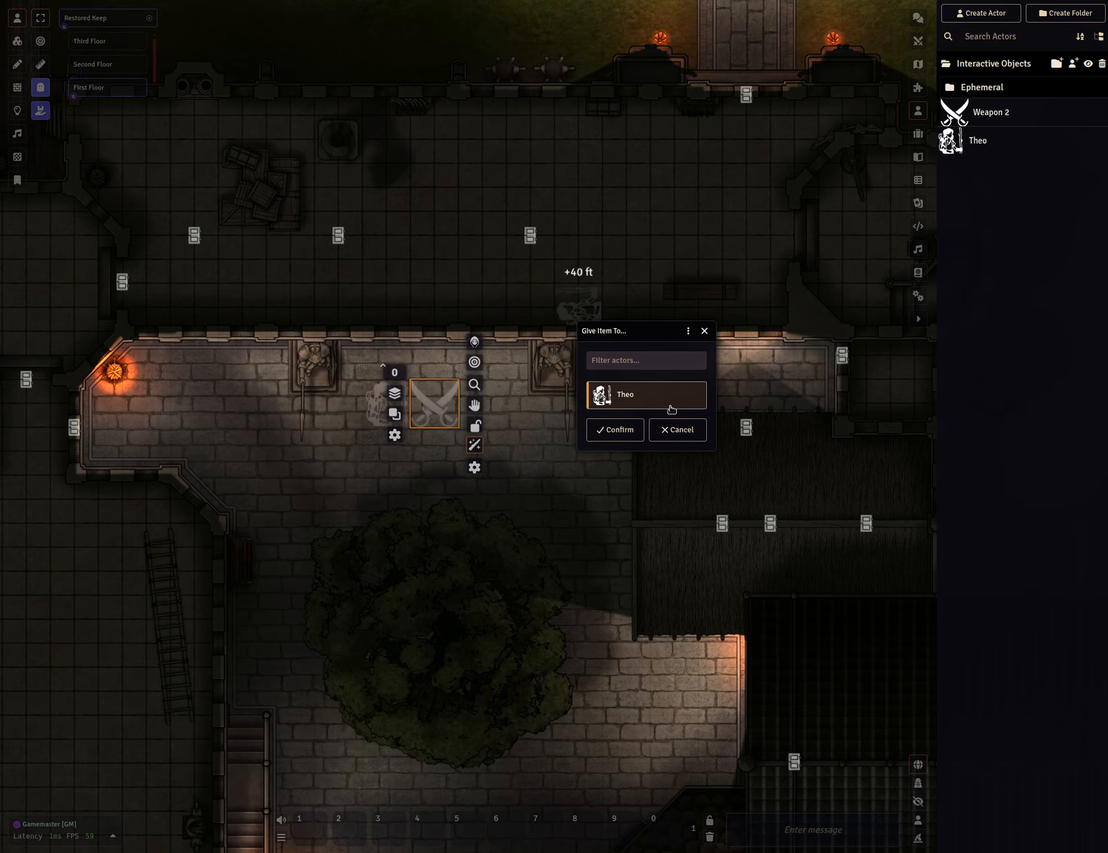
click(650, 361)
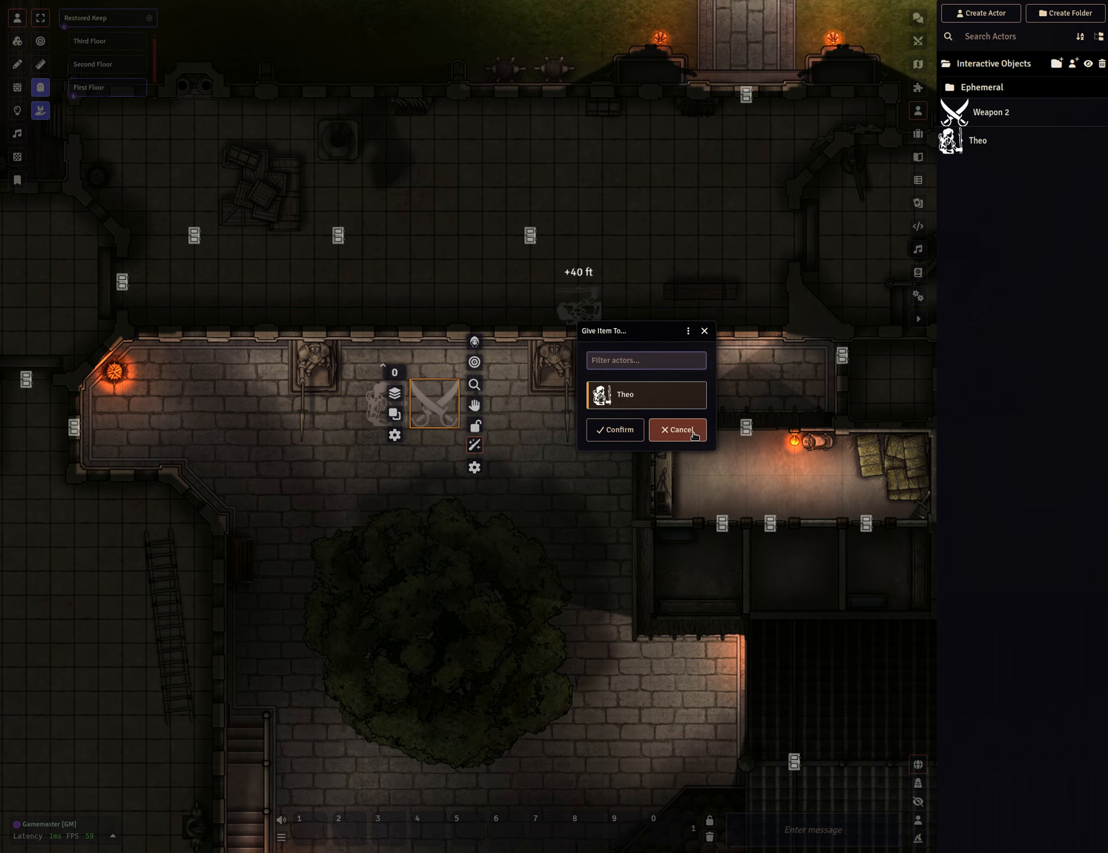
click(621, 423)
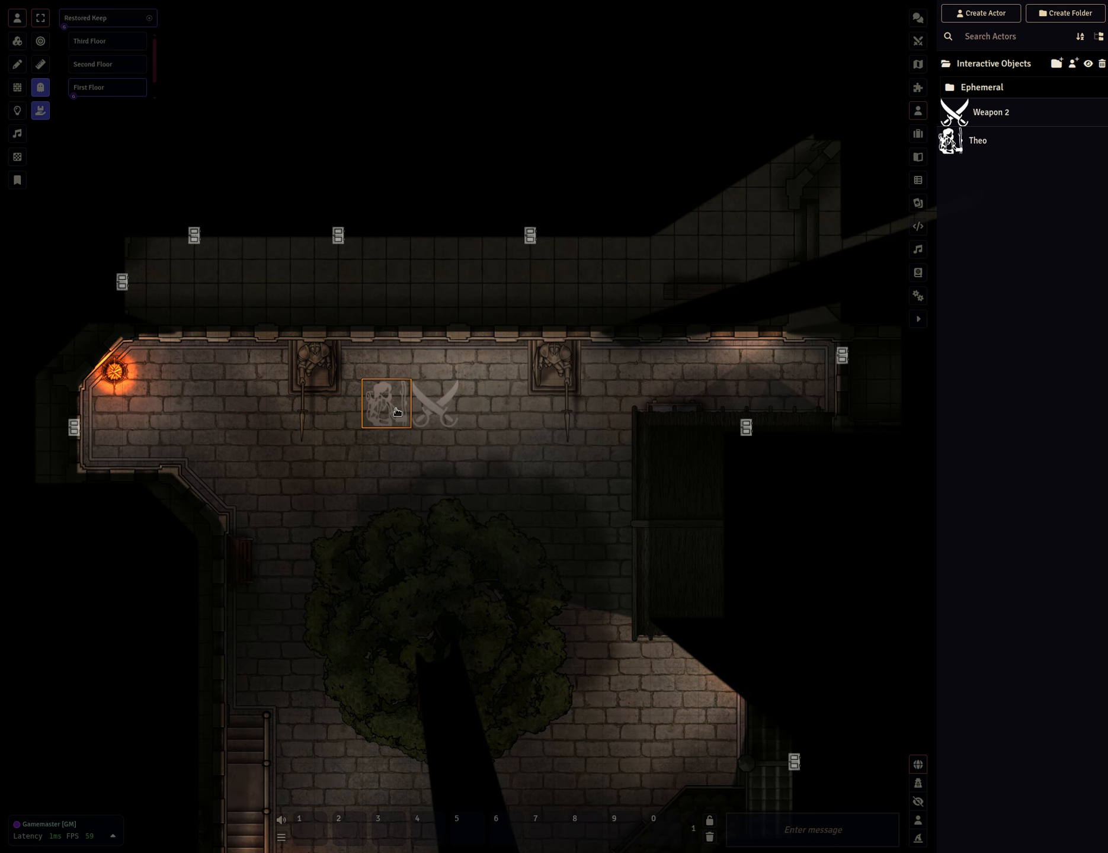
Open Theo's inventory, delete a Weapon from it, and close the character sheet.
double_click(397, 411)
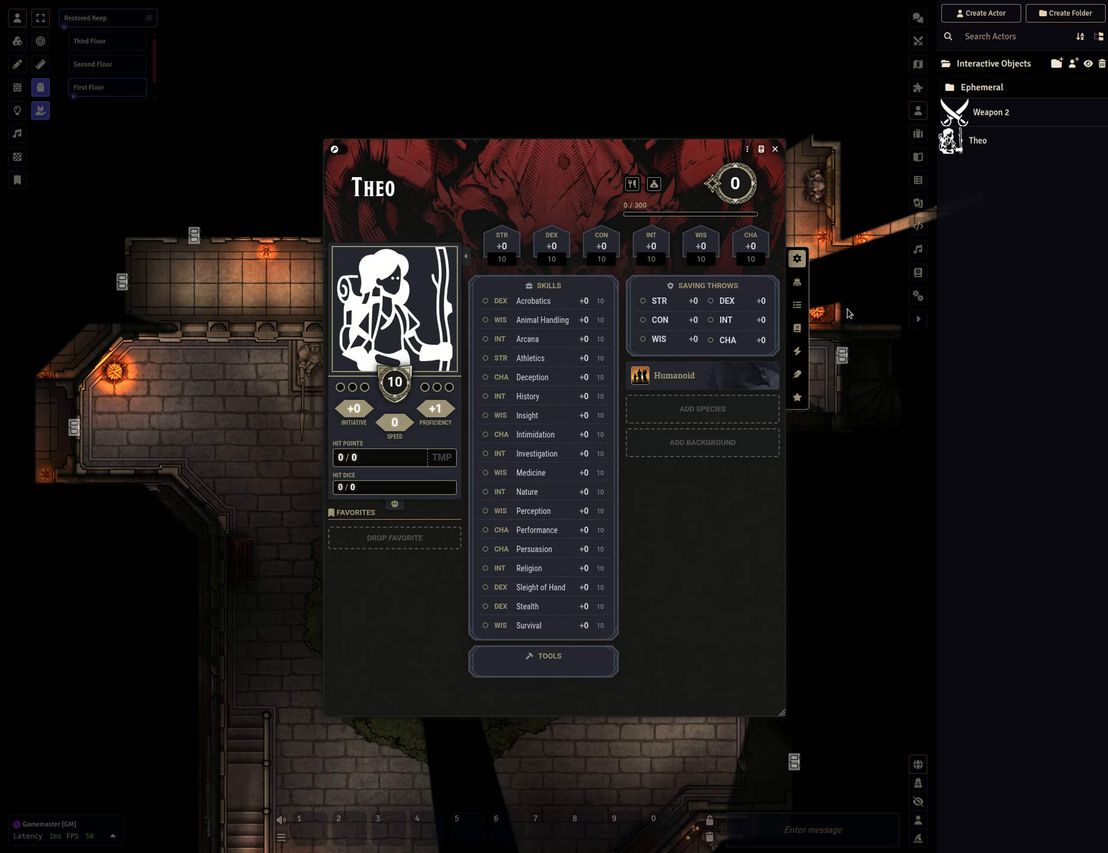
click(796, 282)
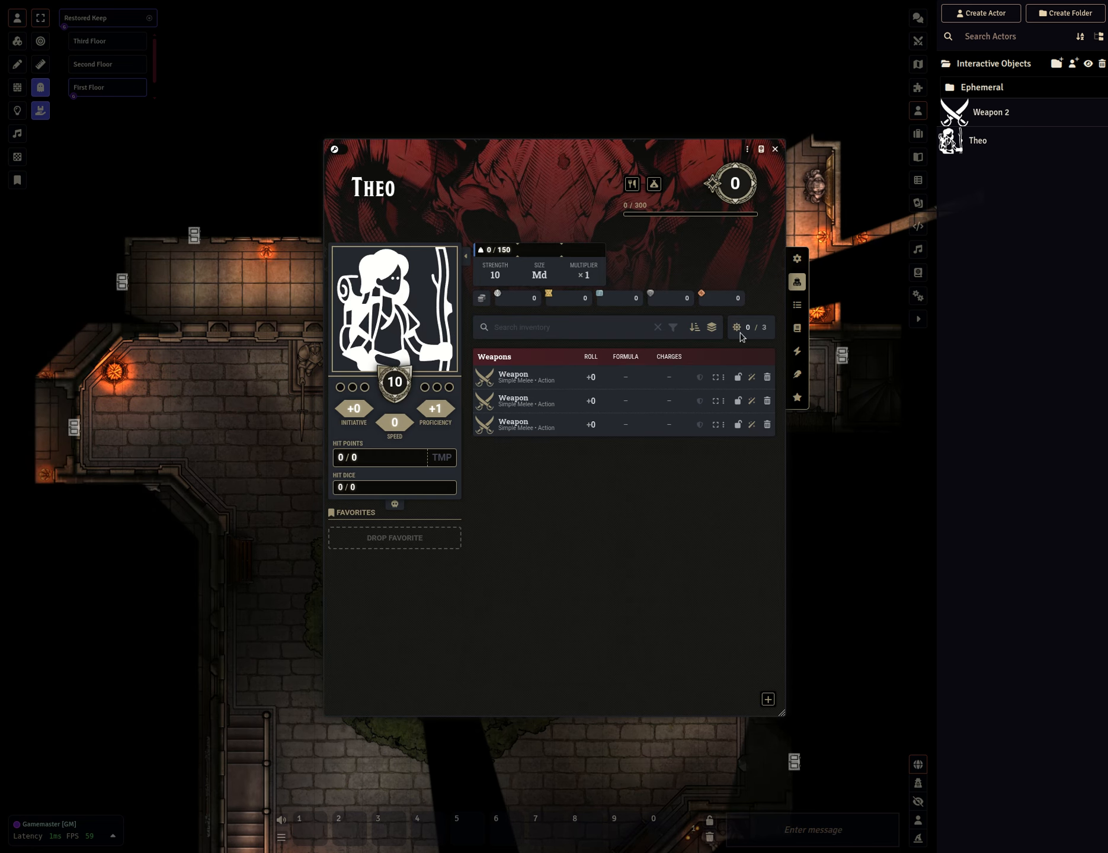
click(767, 378)
click(775, 148)
Pick up the Weapon token with Theo and open Theo's inventory to see the weapon.
right_click(441, 425)
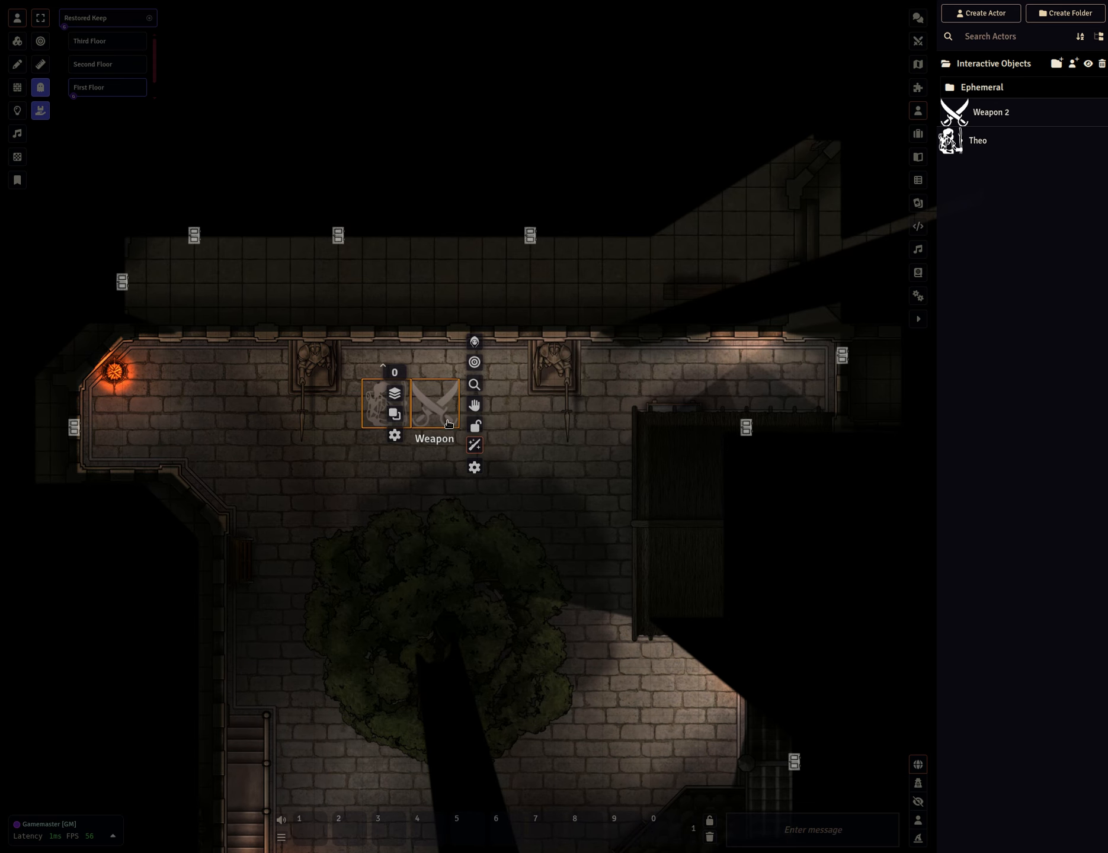
click(474, 445)
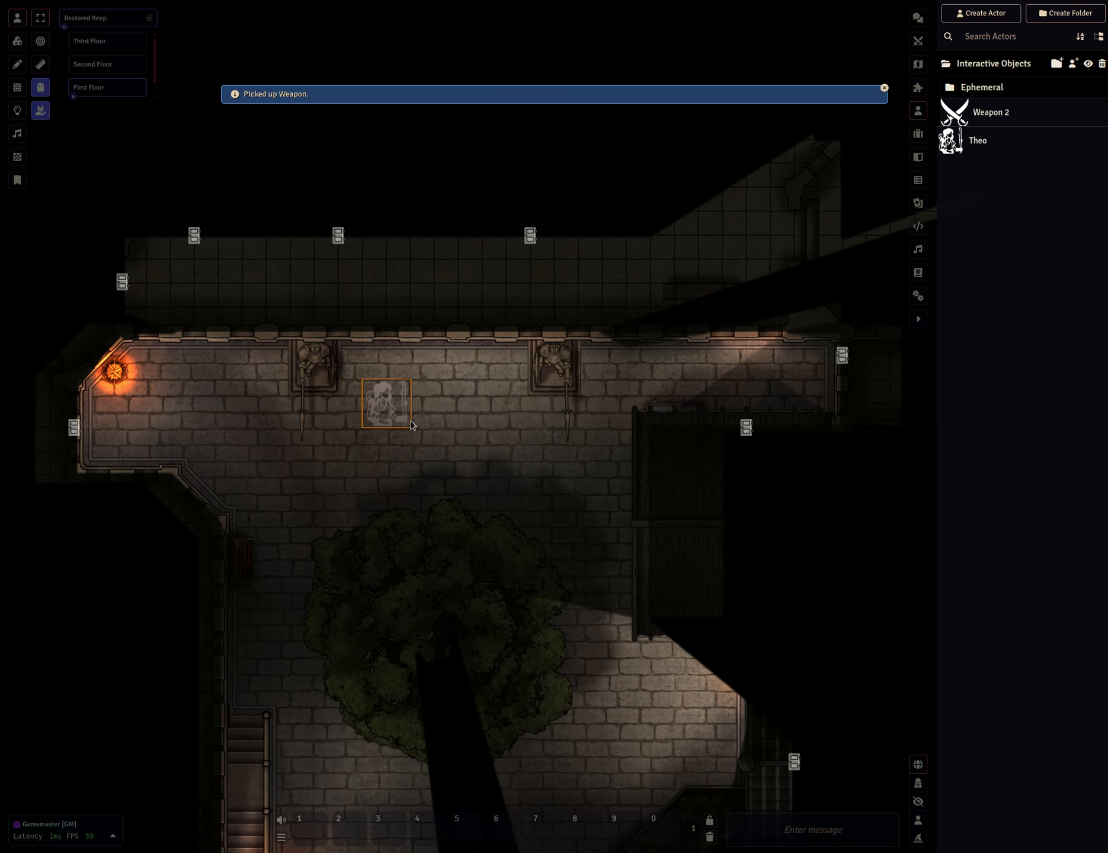
double_click(397, 407)
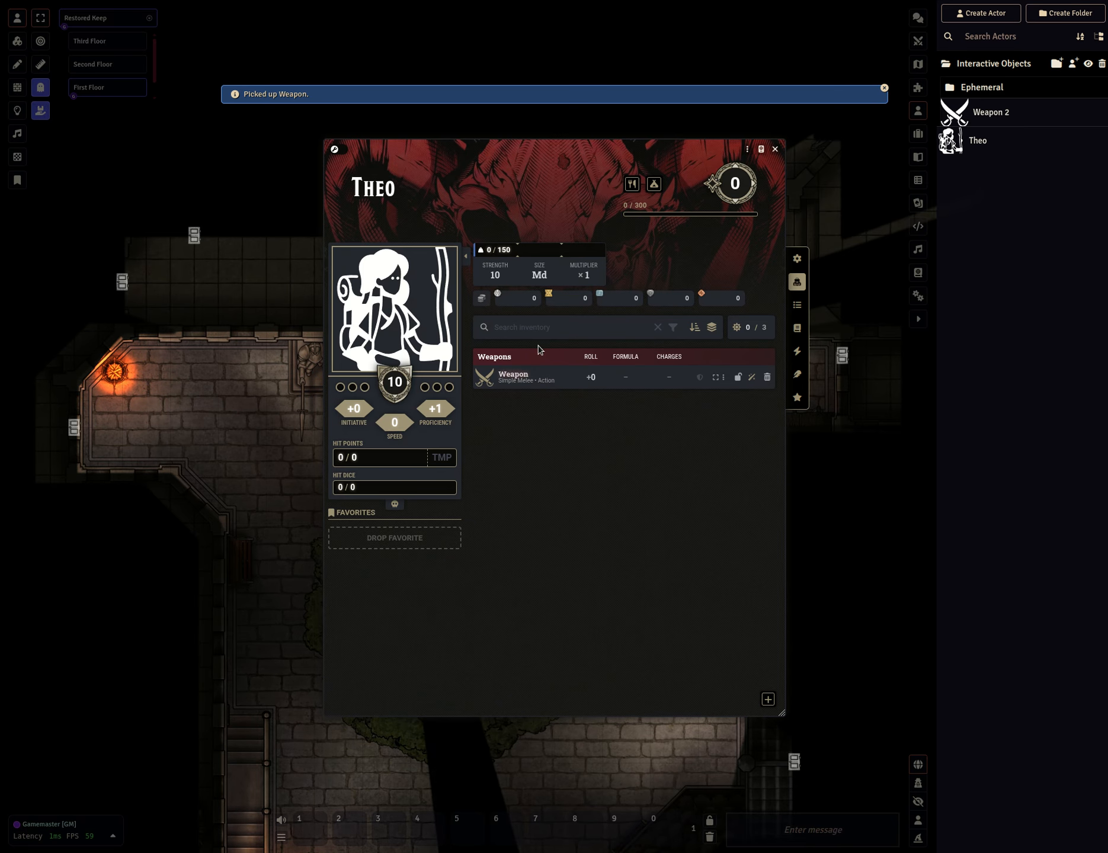
drag(554, 152, 862, 255)
mouse_move(250, 389)
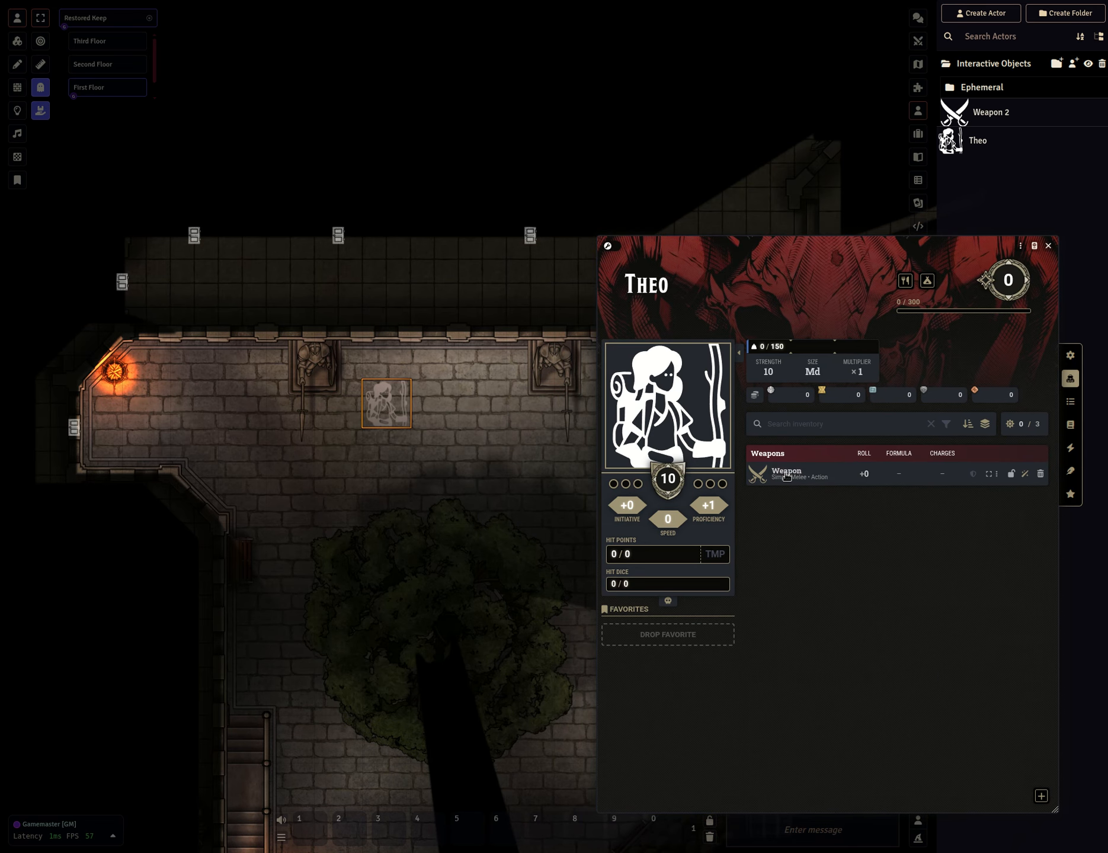
Drag the Weapon from Theo's inventory back onto the map beside Theo's token and close the character sheet.
mouse_move(792, 475)
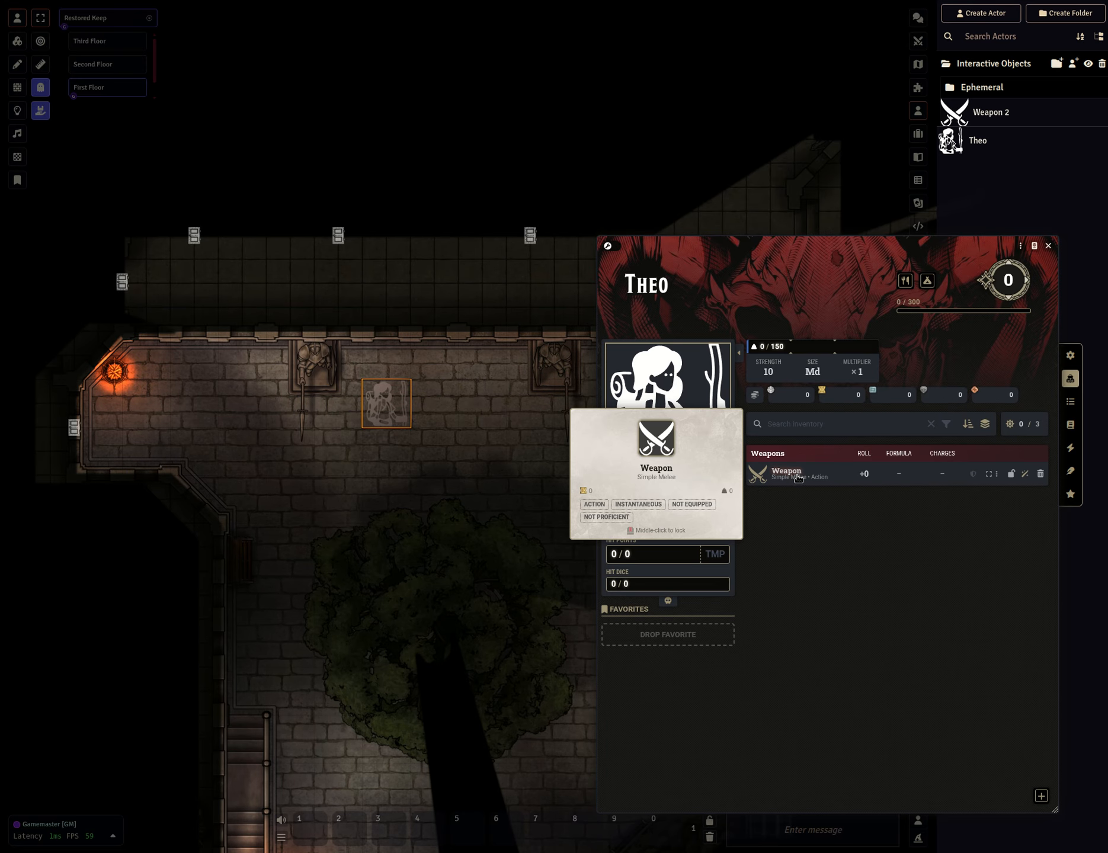
drag(773, 487, 432, 402)
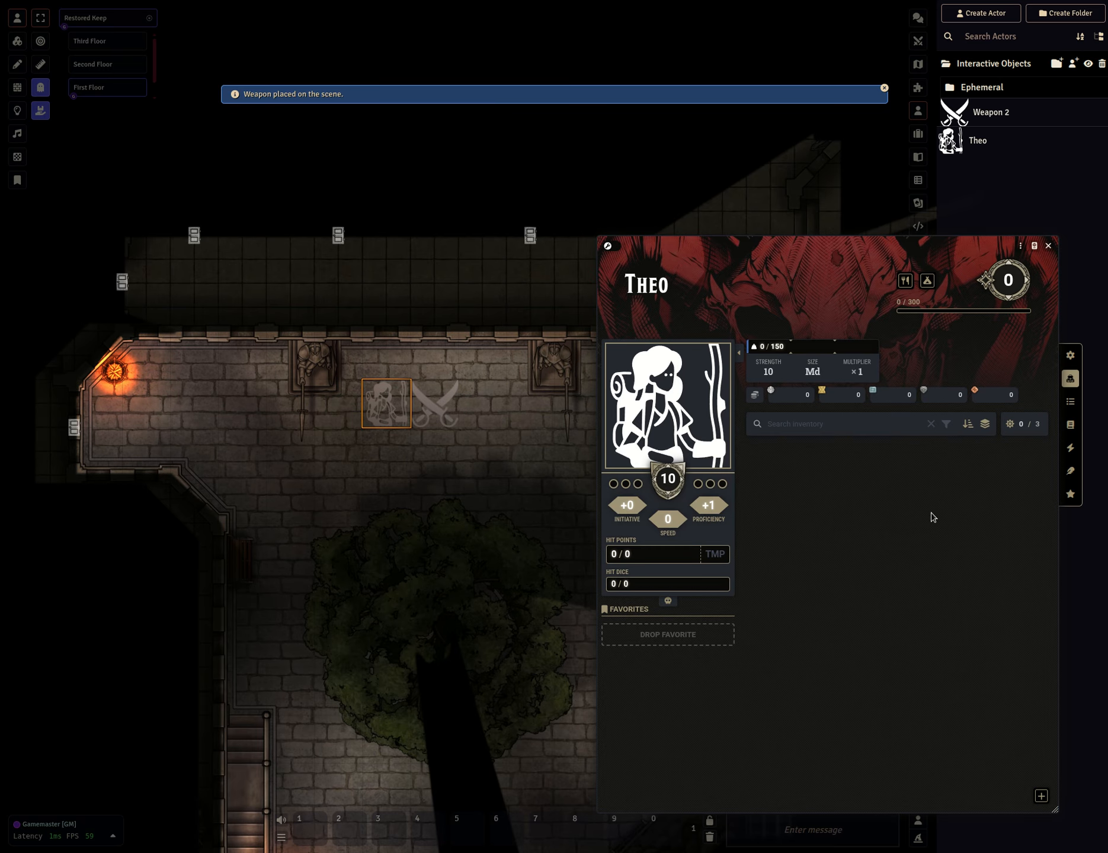
click(1048, 246)
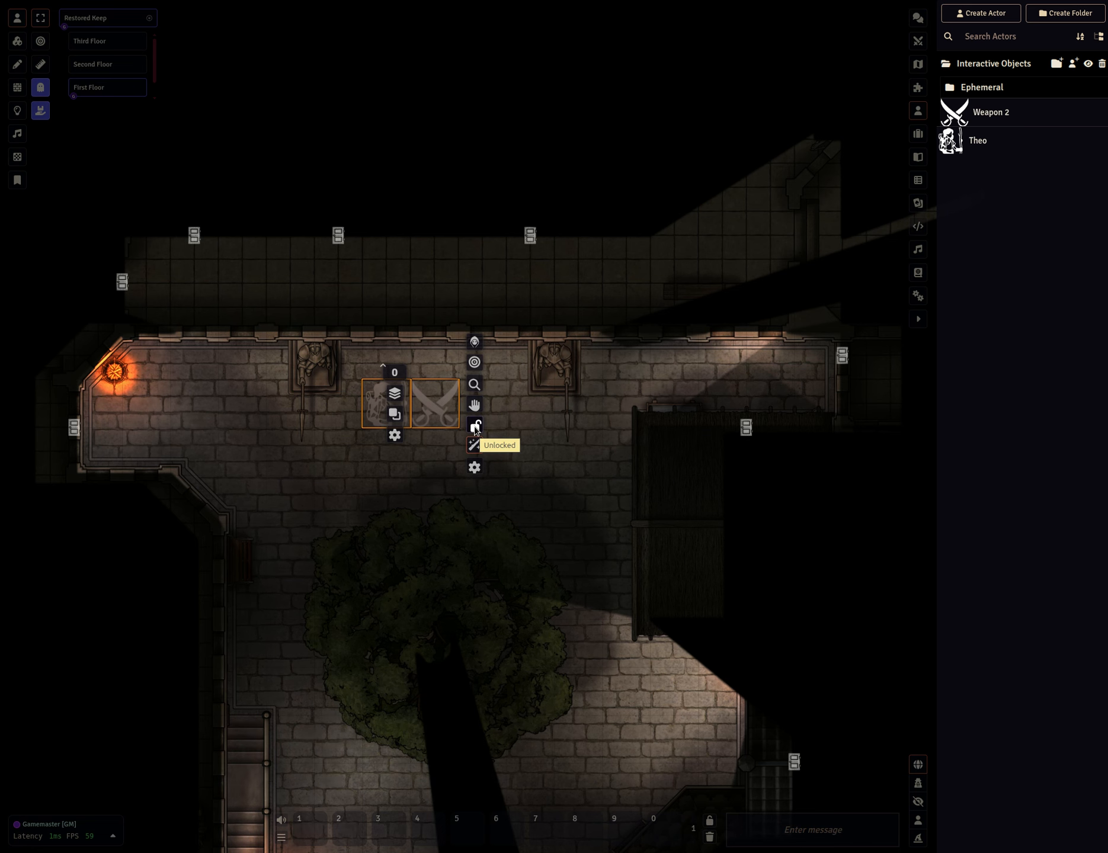
Try to pick up the Weapon token from its token HUD.
drag(328, 468, 373, 514)
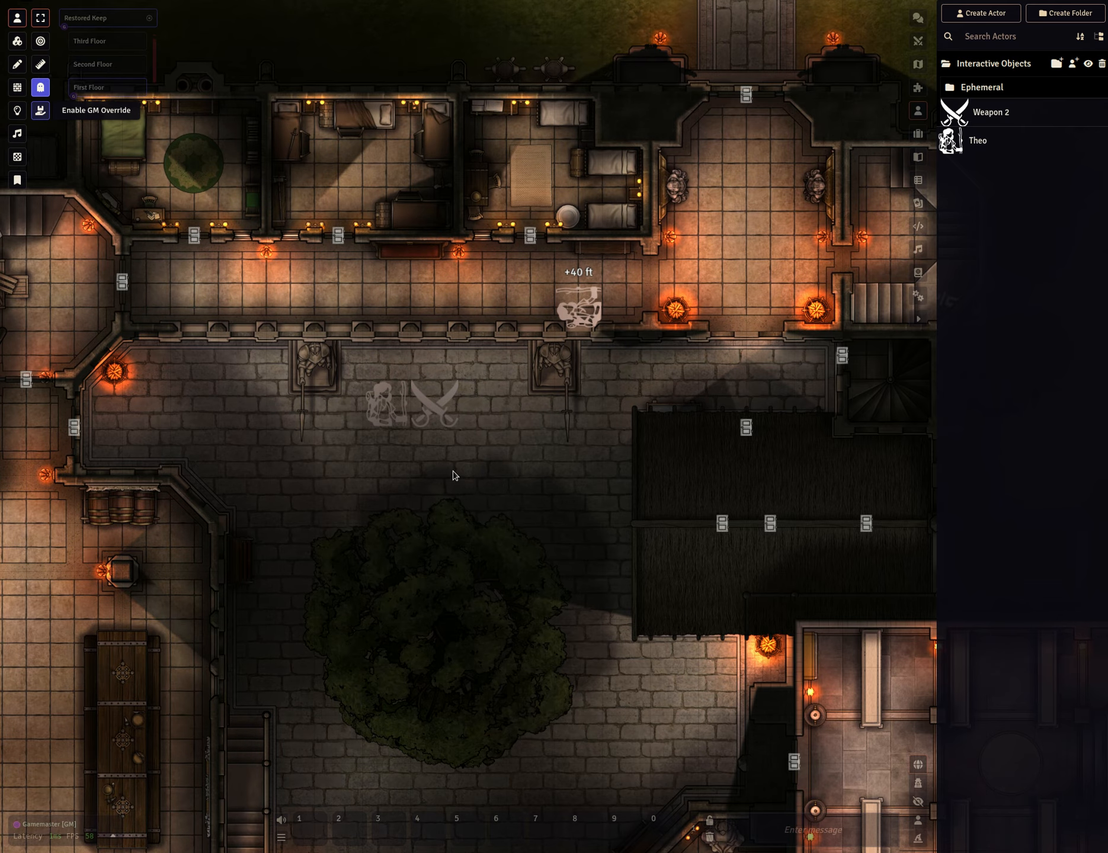
click(408, 410)
right_click(387, 406)
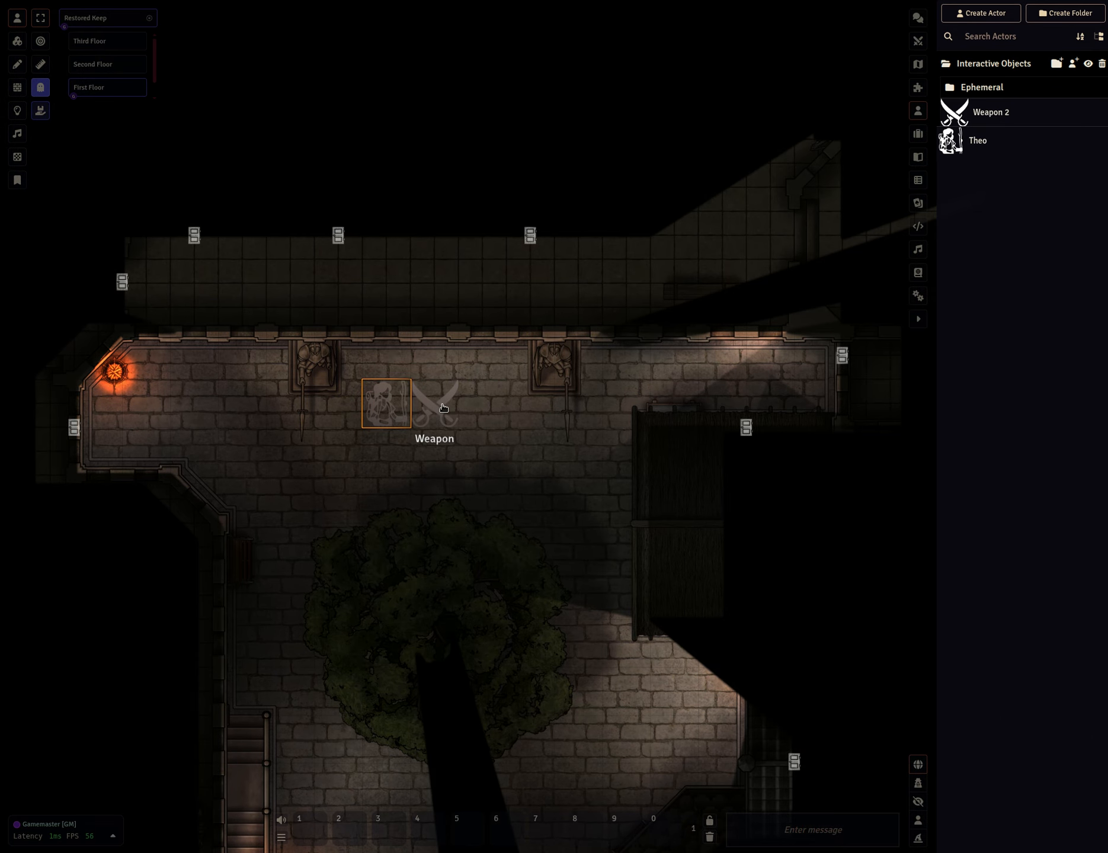
click(474, 436)
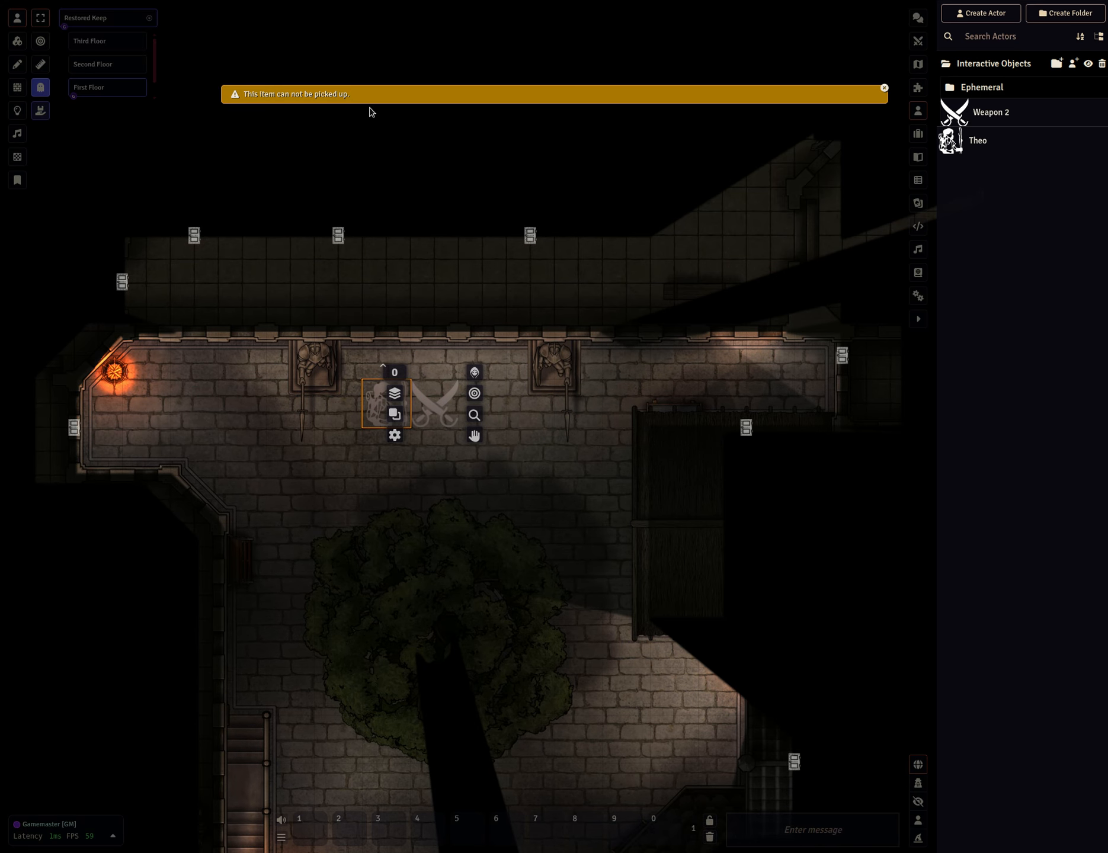
Open Weapon 2's interactive object settings from the actors list and close them.
click(981, 114)
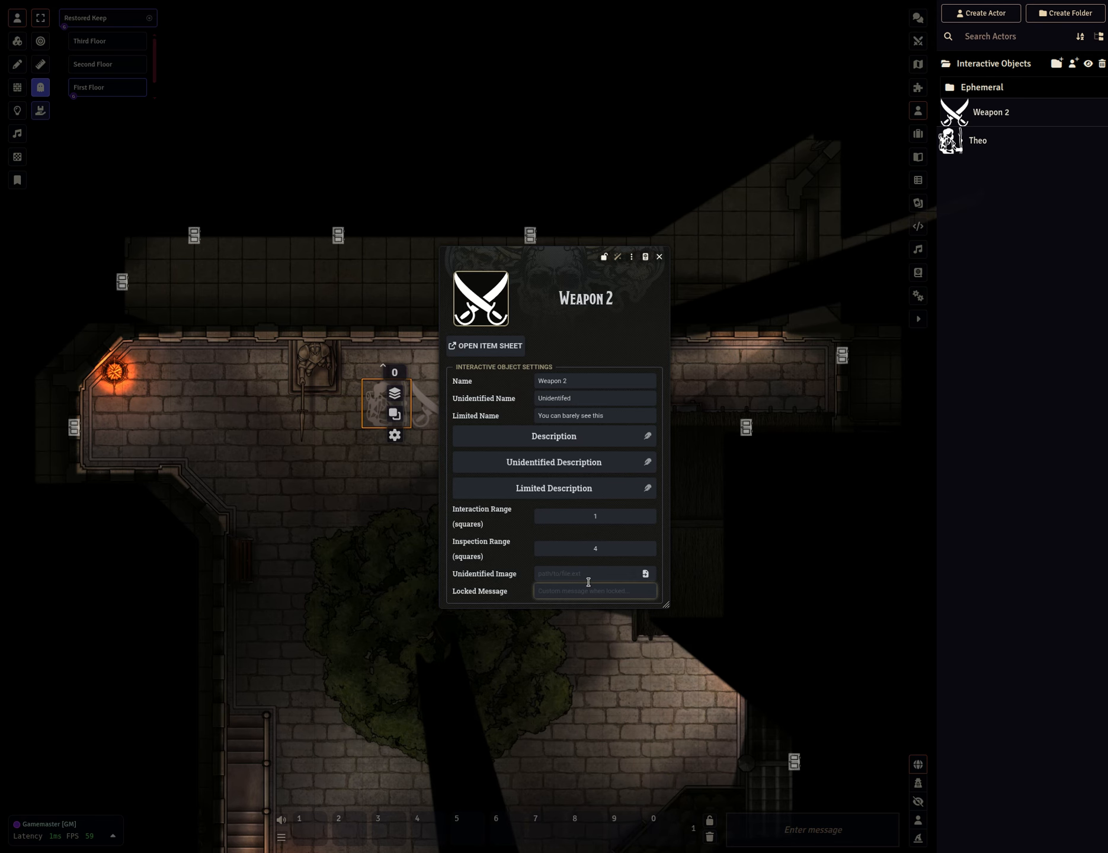
click(660, 258)
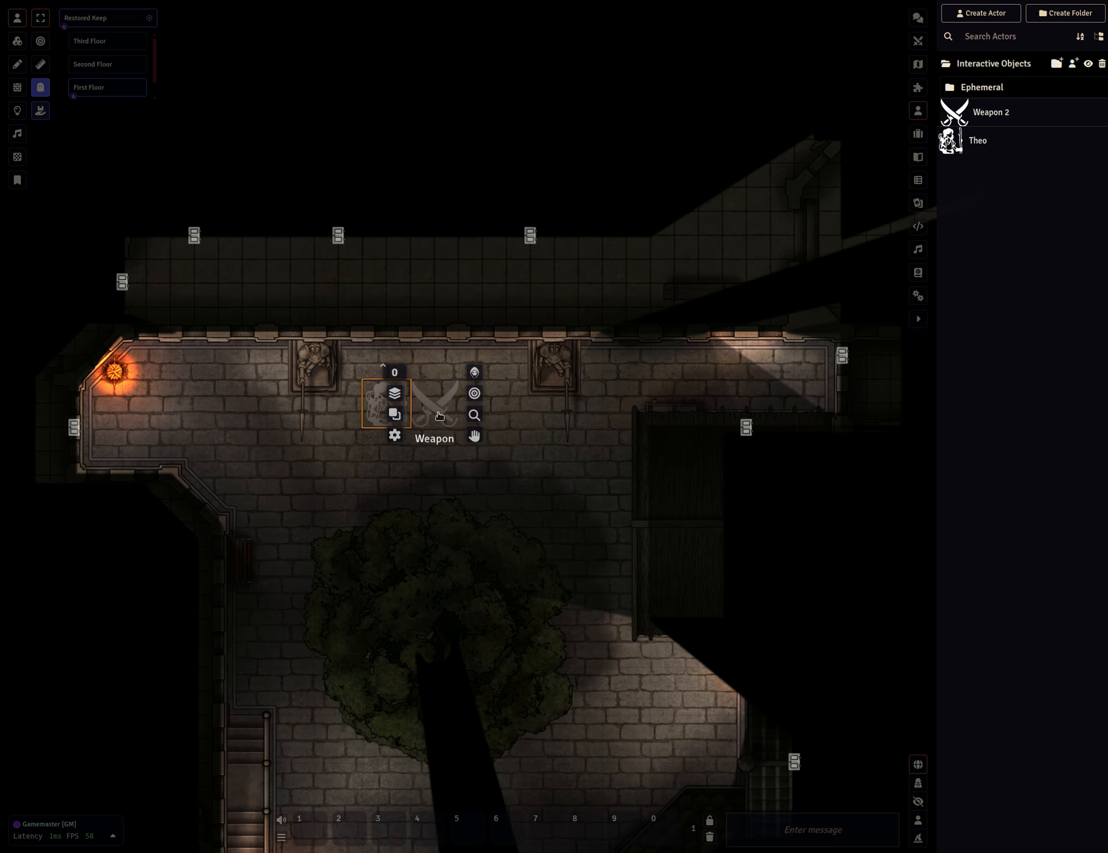
Enable GM Override, then open the Weapon token's interactive object settings and close them.
click(42, 112)
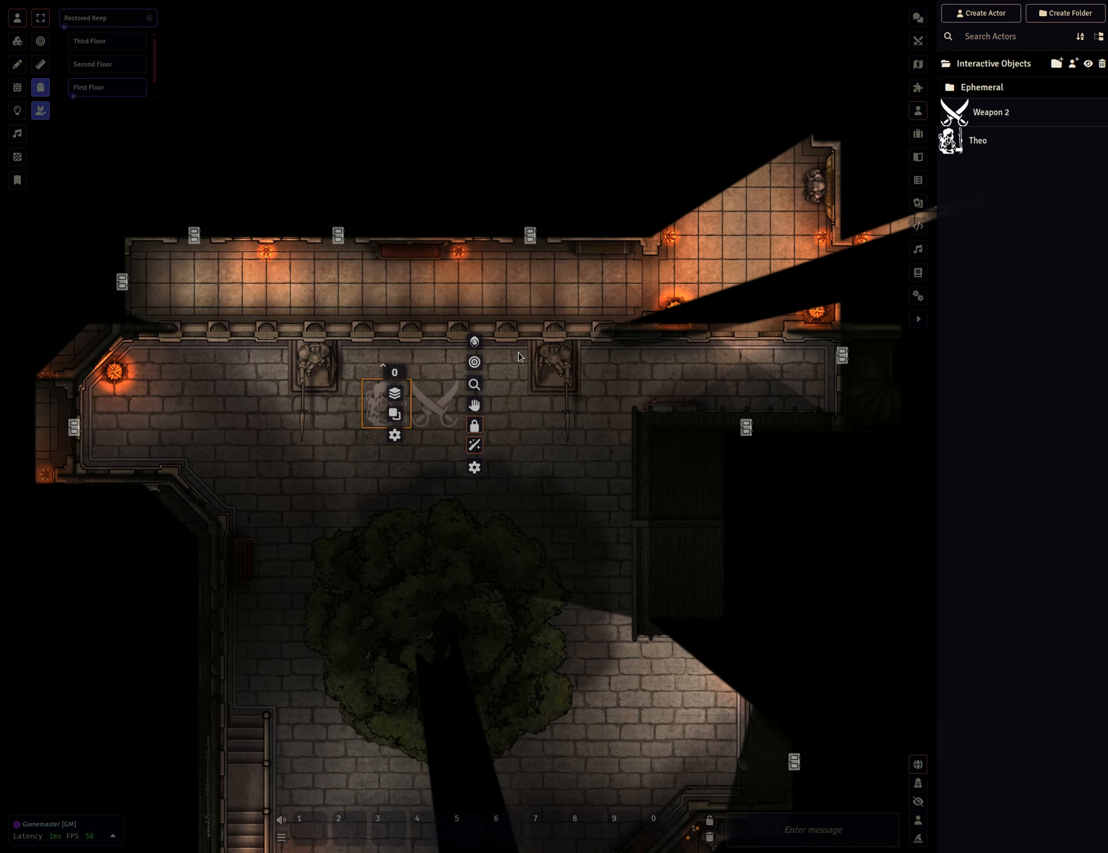
click(474, 467)
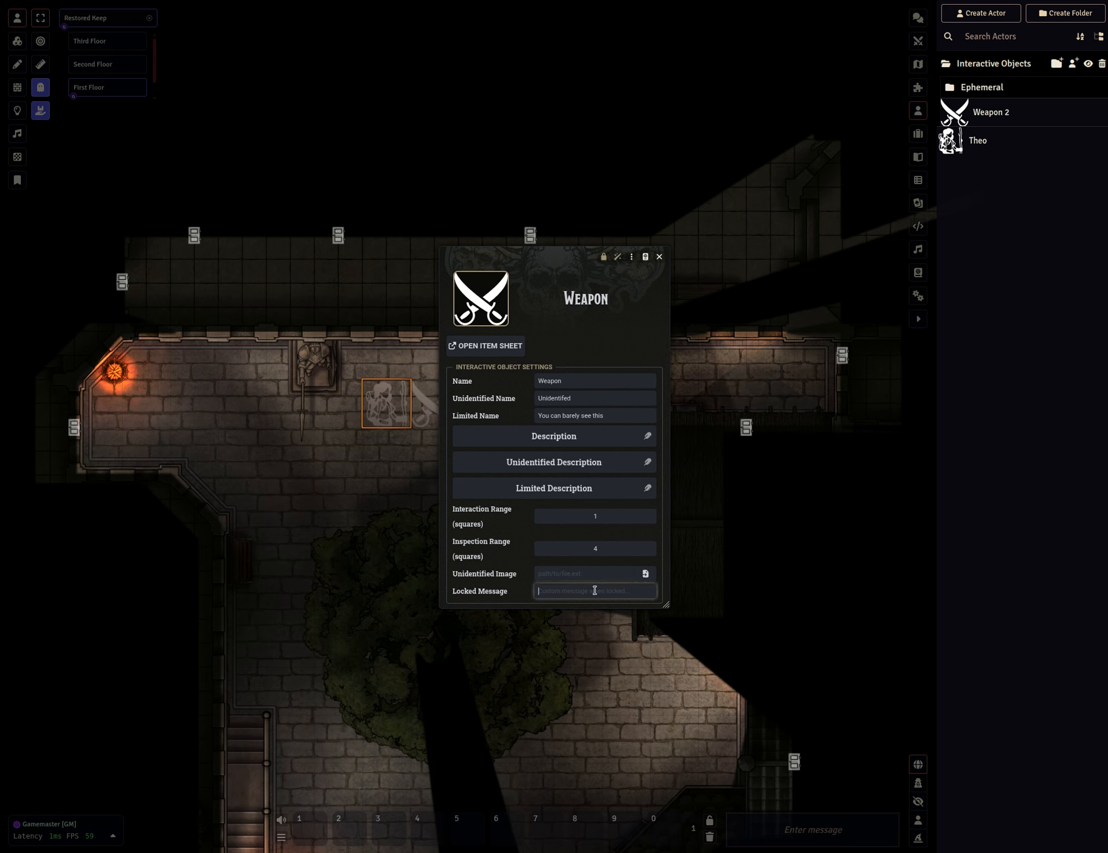
click(658, 256)
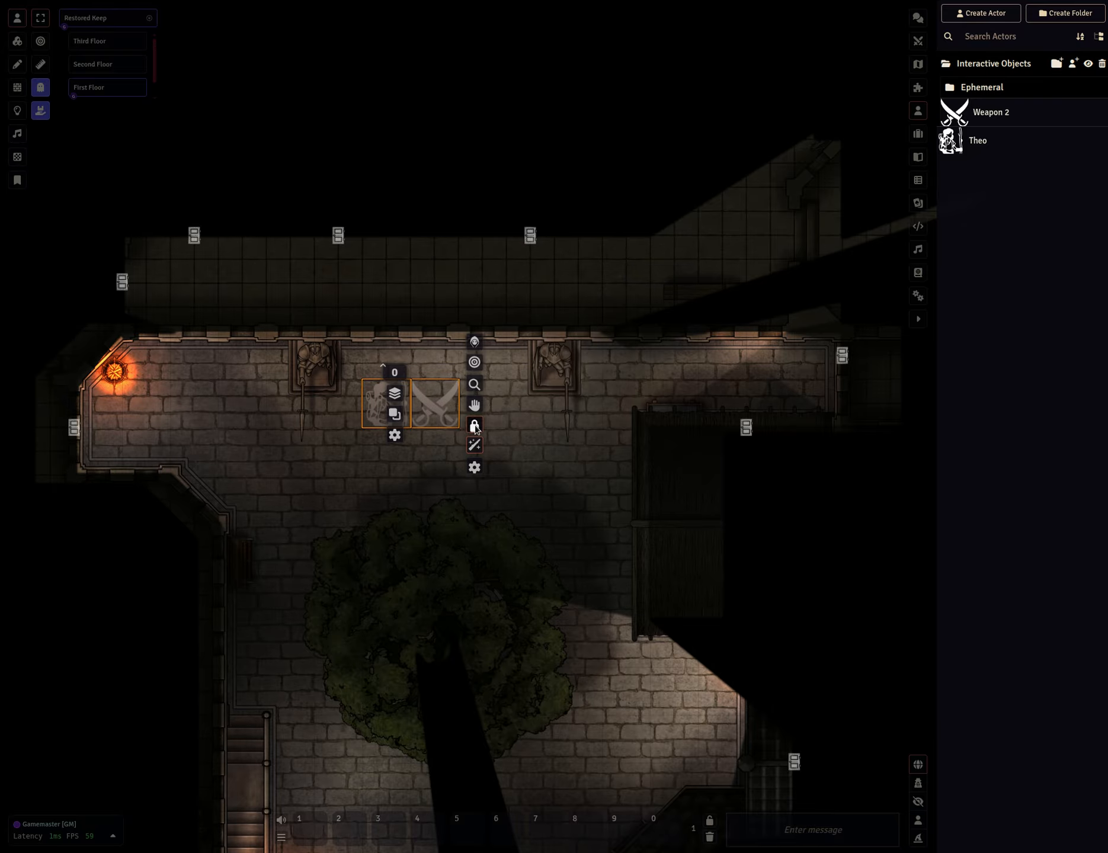
Review the Weapon token's Unidentified Name setting, then toggle the Weapon token to unidentified.
click(386, 494)
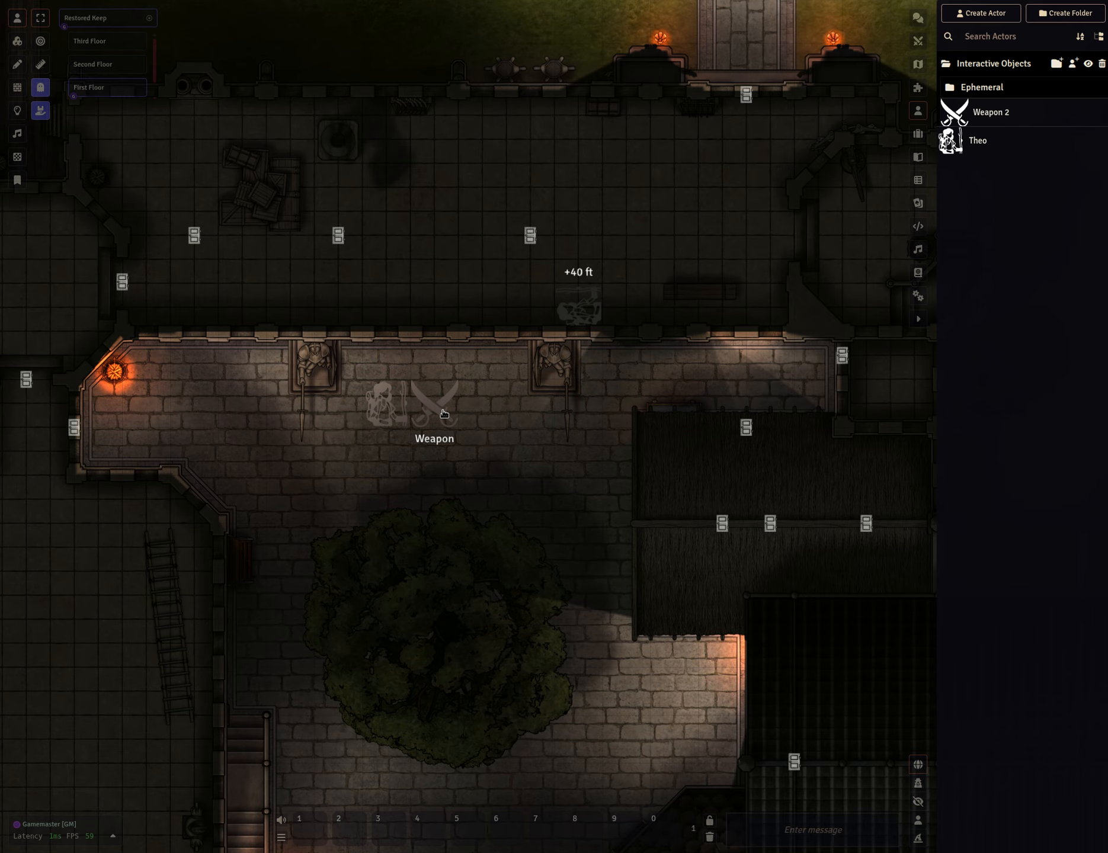
right_click(444, 413)
click(475, 442)
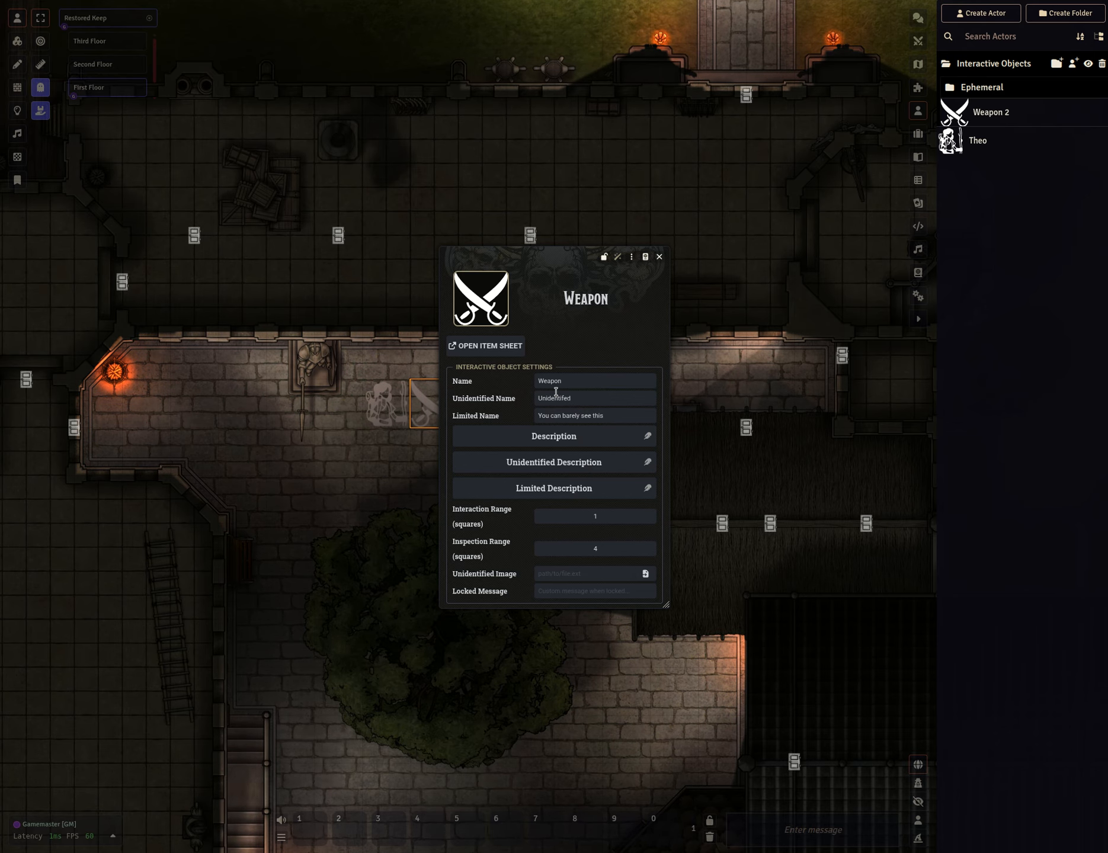
click(581, 399)
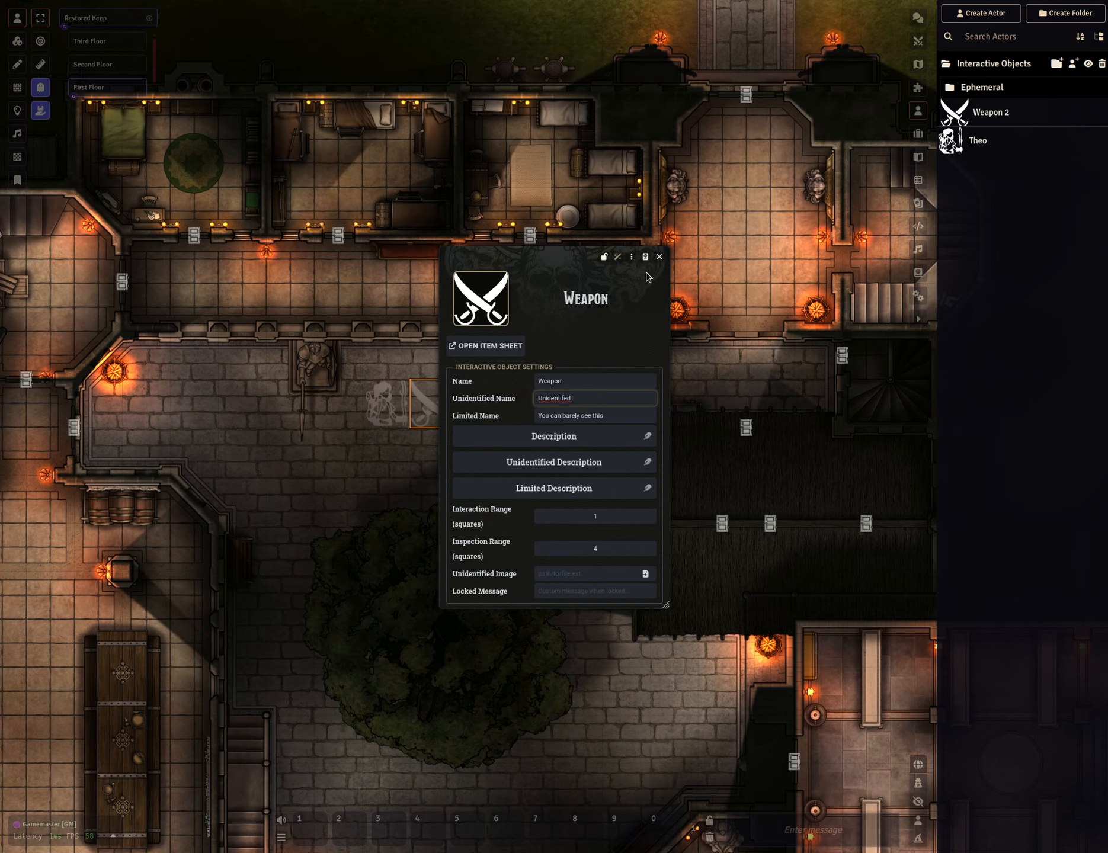
key(Escape)
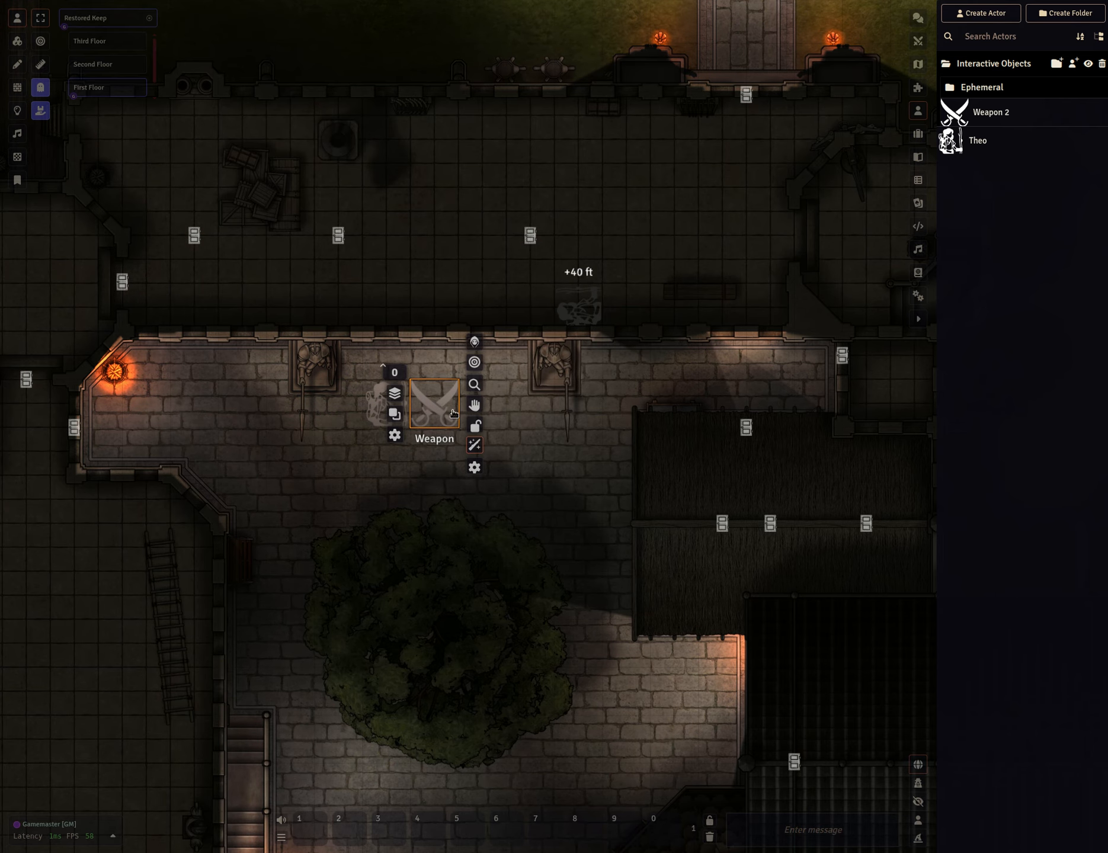
click(476, 447)
click(526, 551)
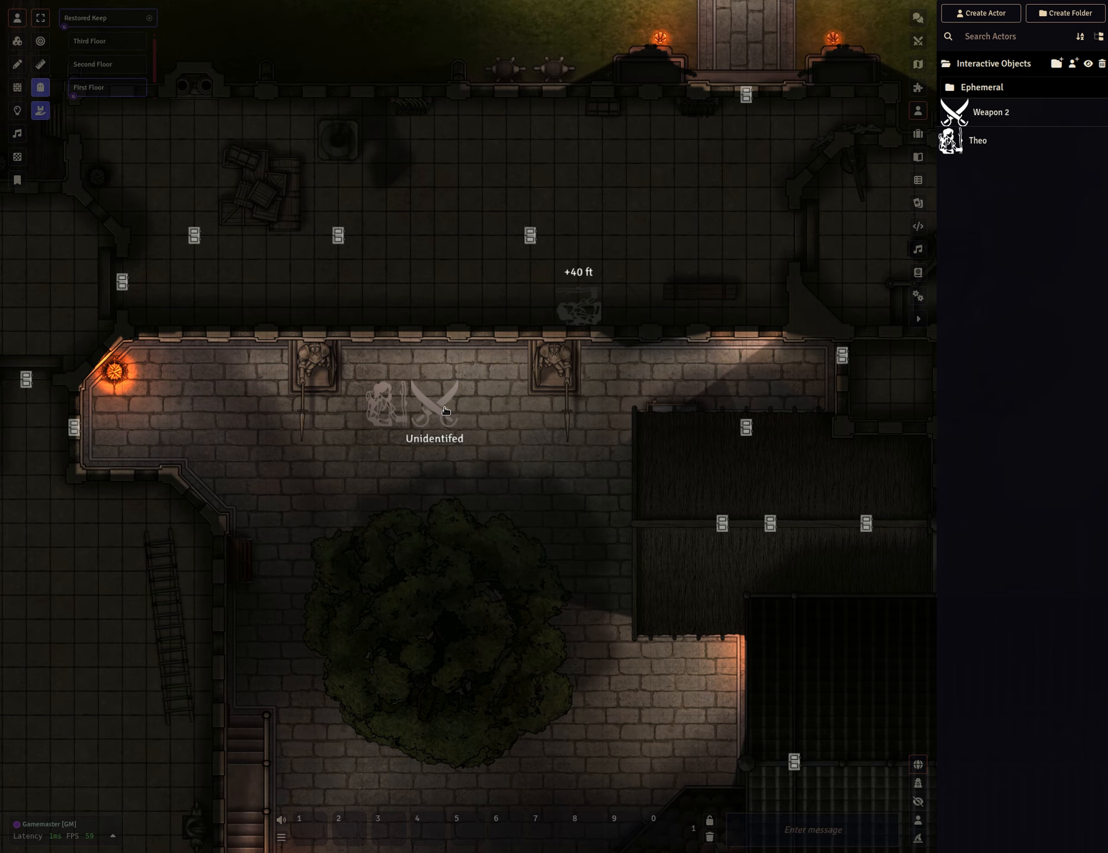
Inspect the unidentified Weapon token and close its item sheet.
right_click(444, 410)
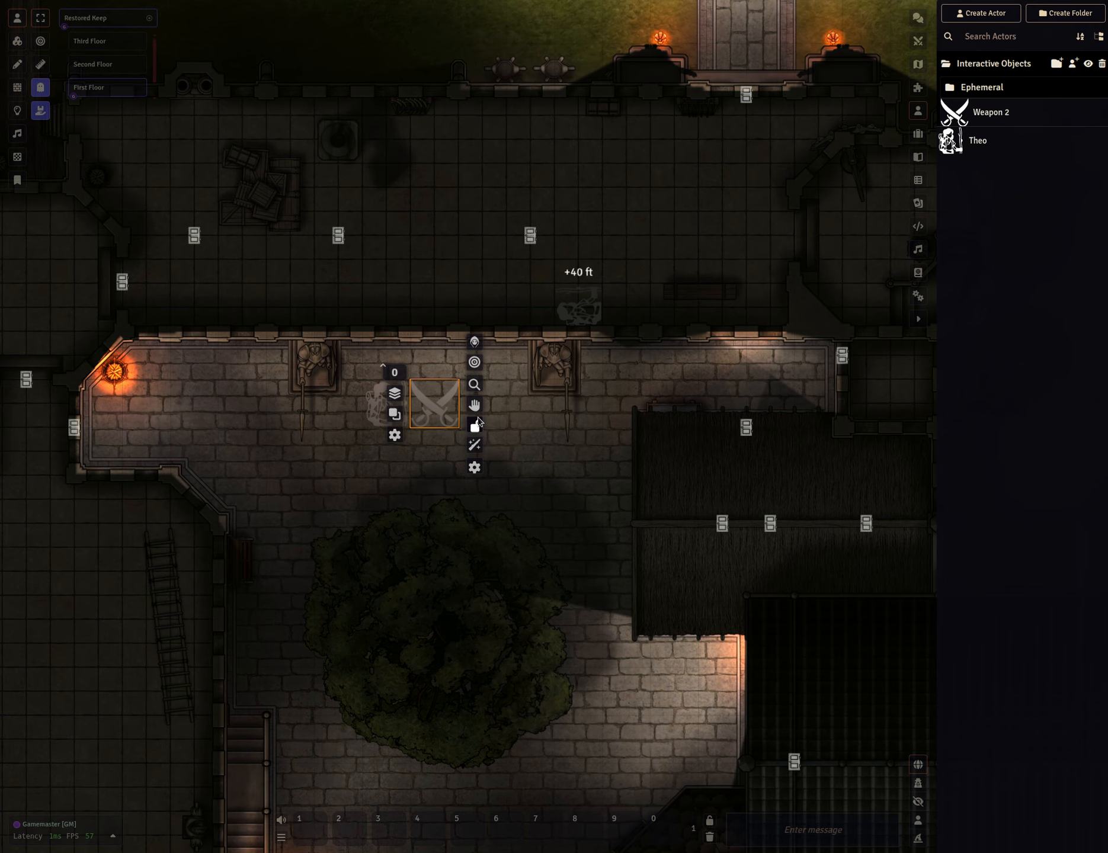
click(476, 385)
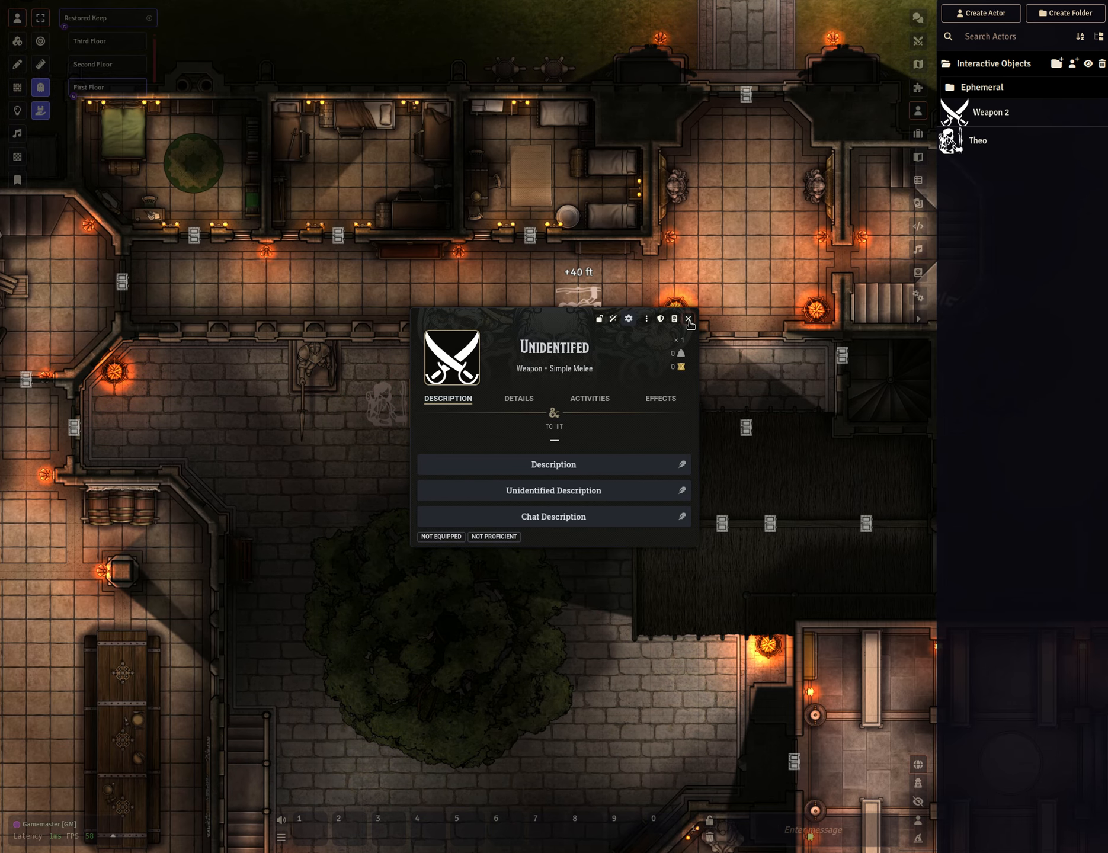
click(687, 318)
Select Theo's token and move it one square left, away from the Weapon token.
right_click(435, 407)
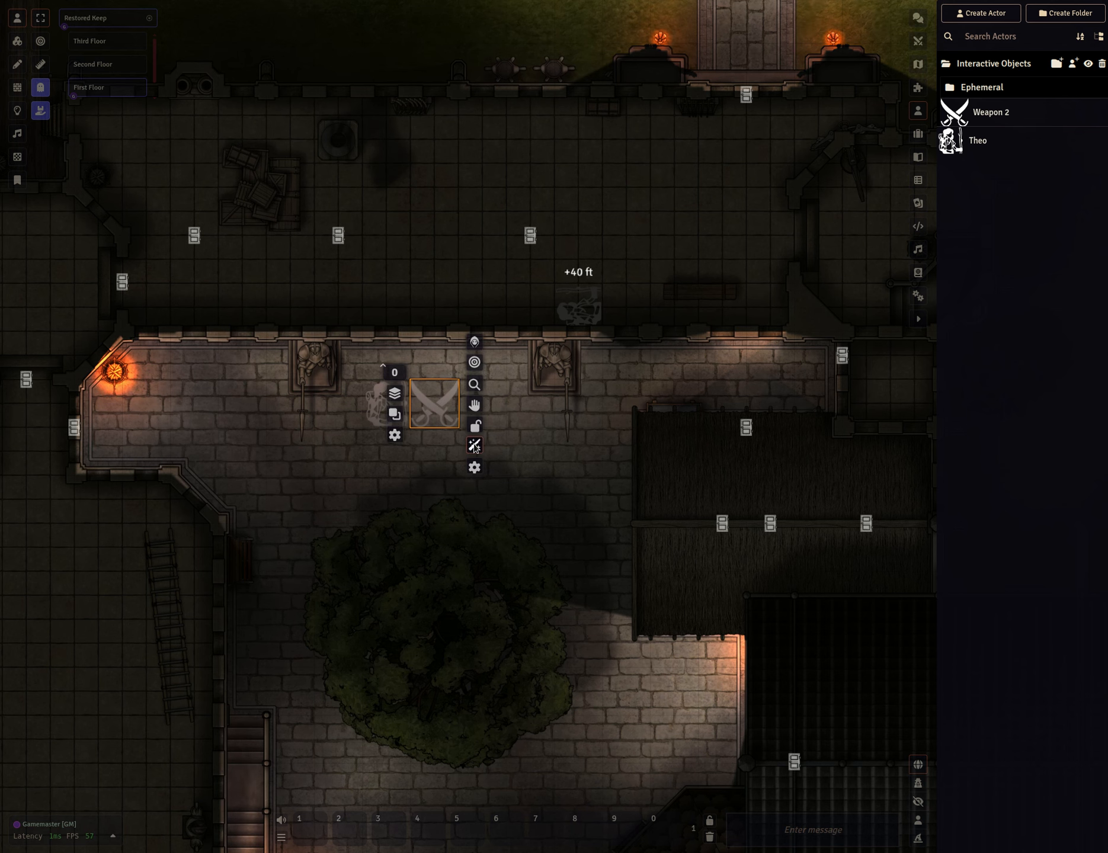
right_click(435, 408)
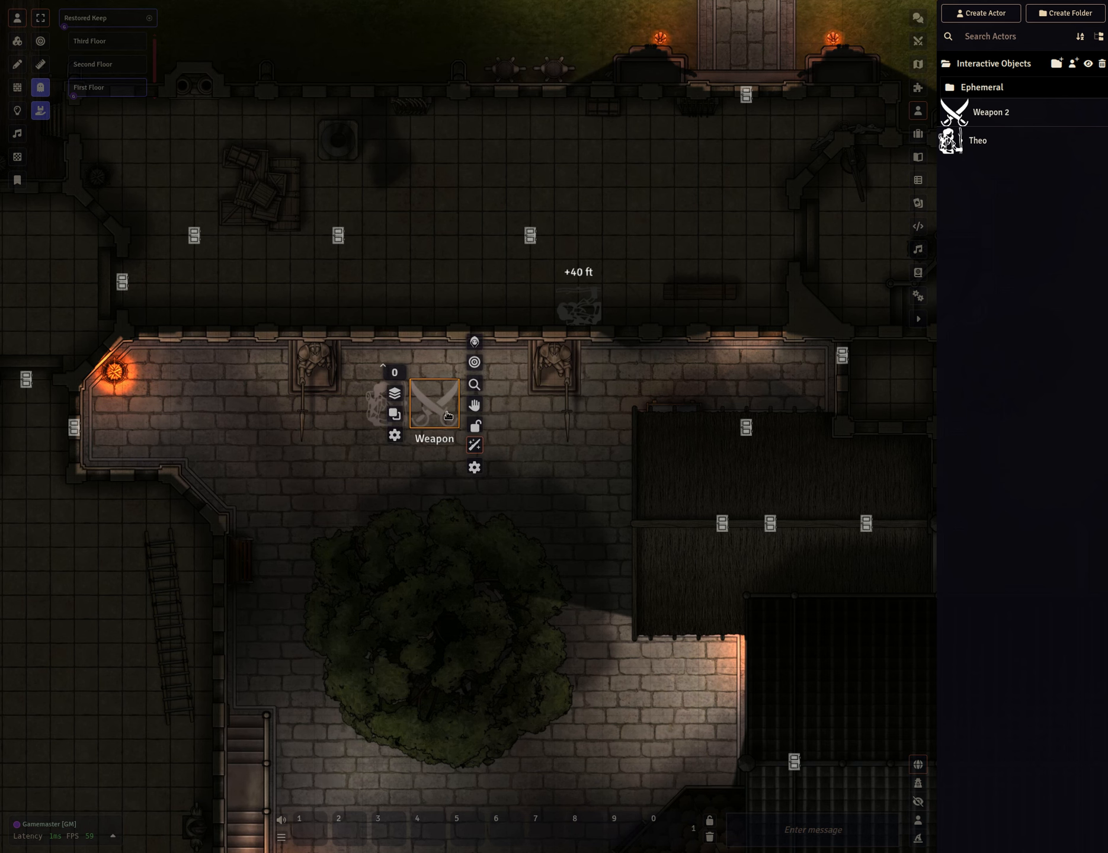
drag(409, 485, 418, 502)
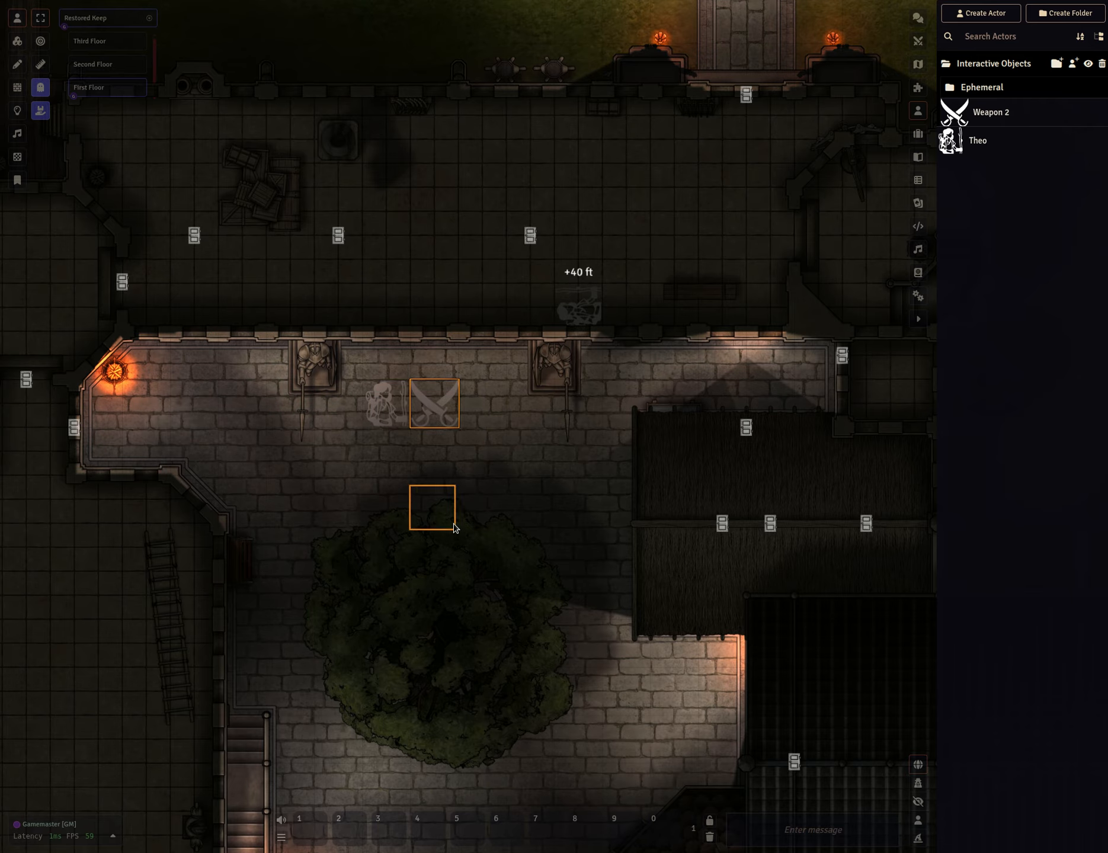
click(373, 401)
key(Left)
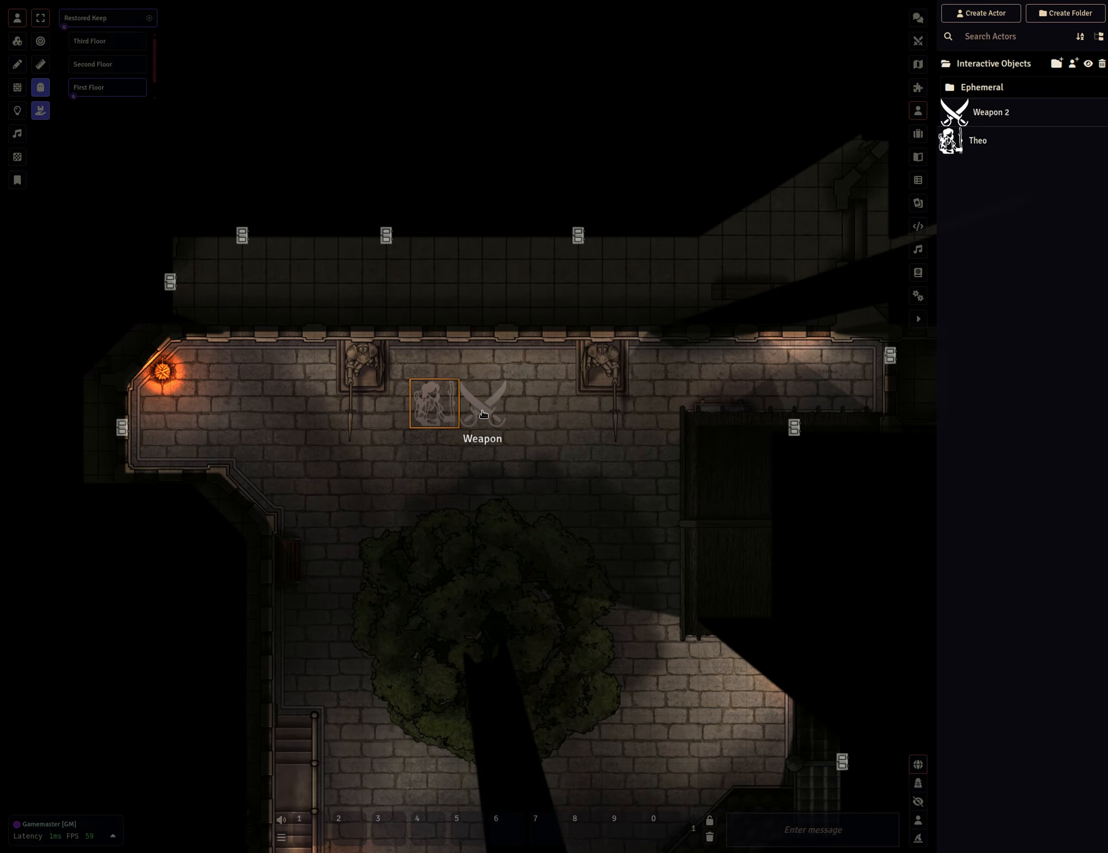
click(40, 112)
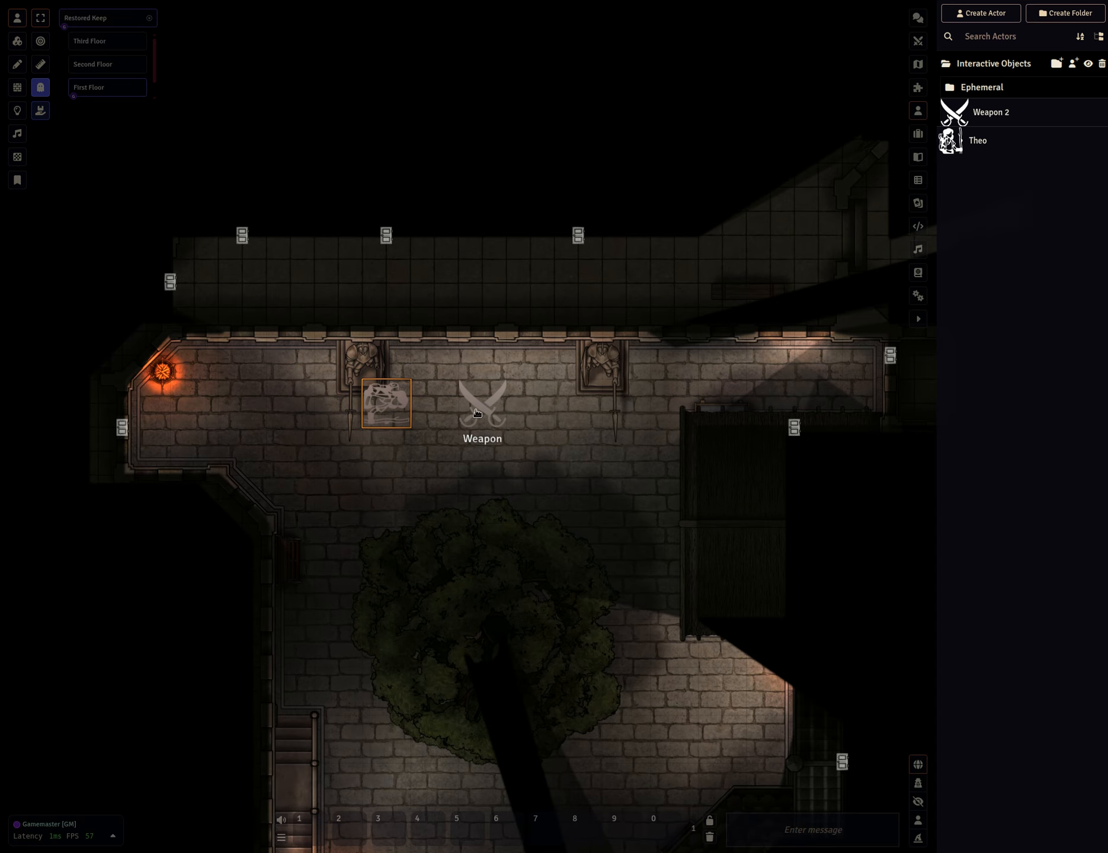
Open the Weapon token's item sheet and close it.
double_click(497, 422)
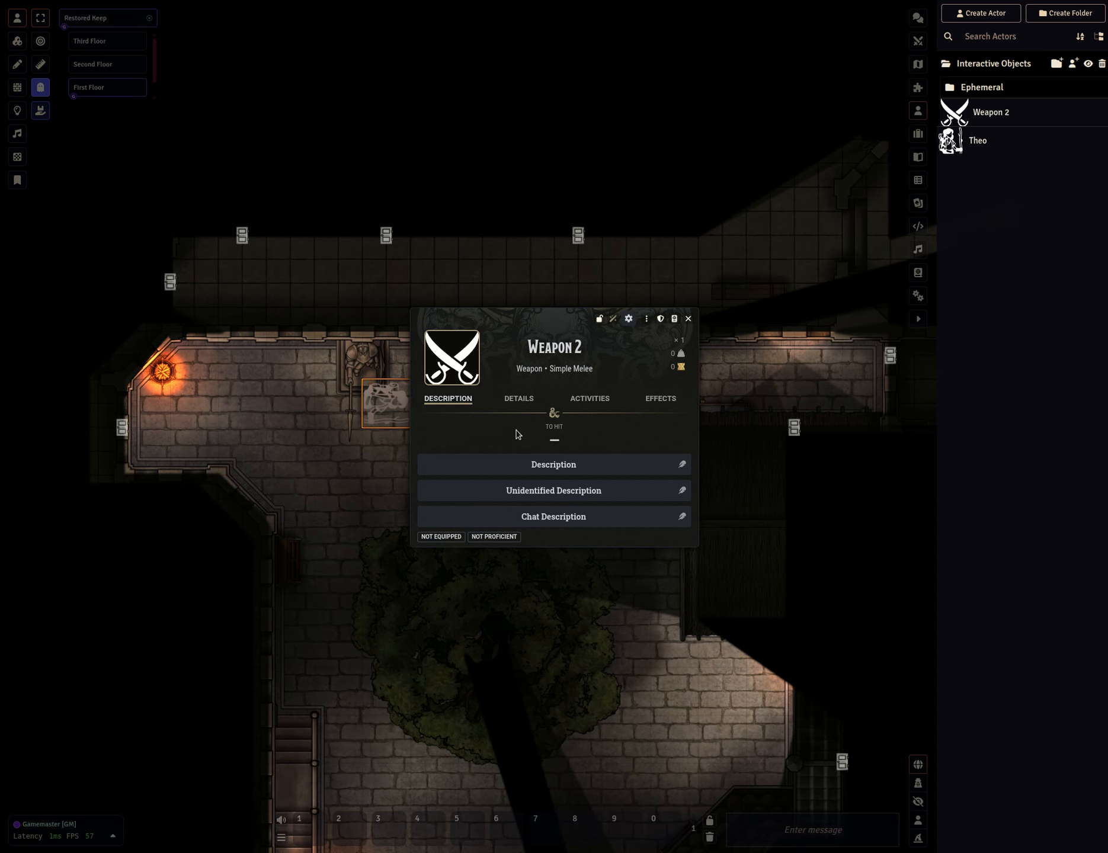
click(688, 320)
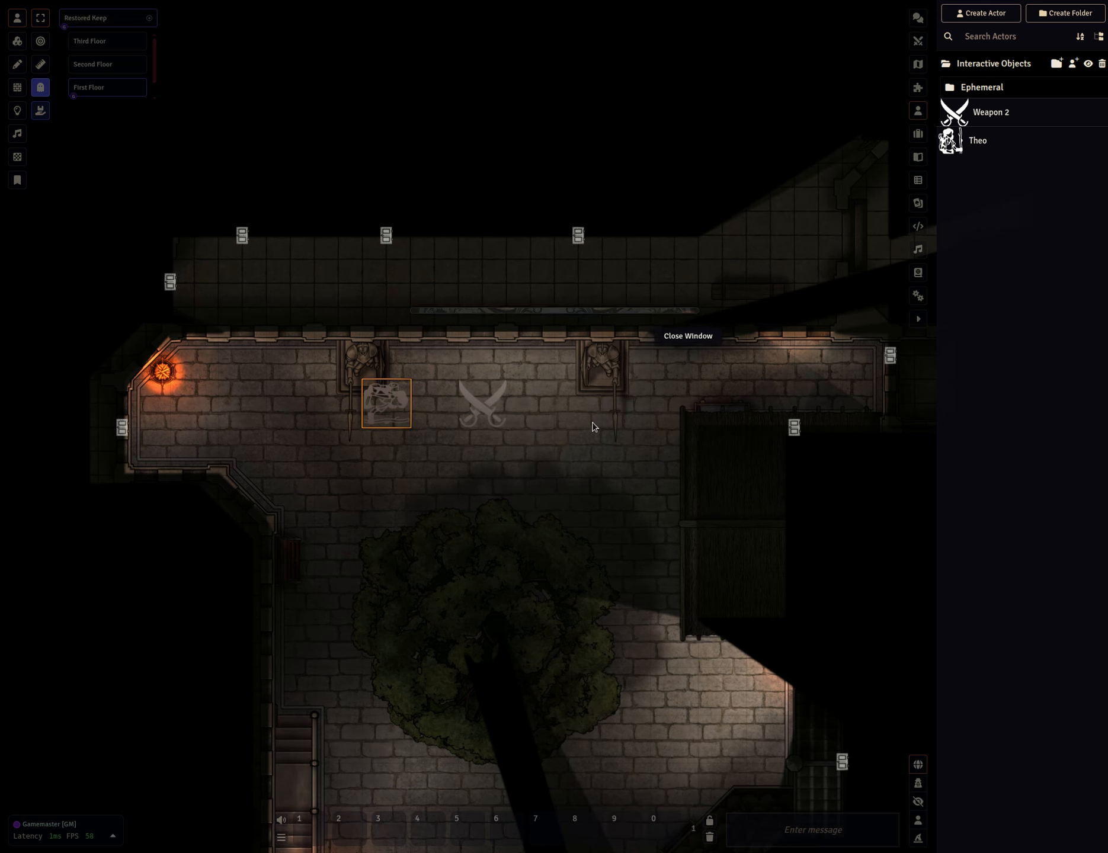
Pick up the Weapon token with Theo and open Theo's character sheet.
right_click(485, 410)
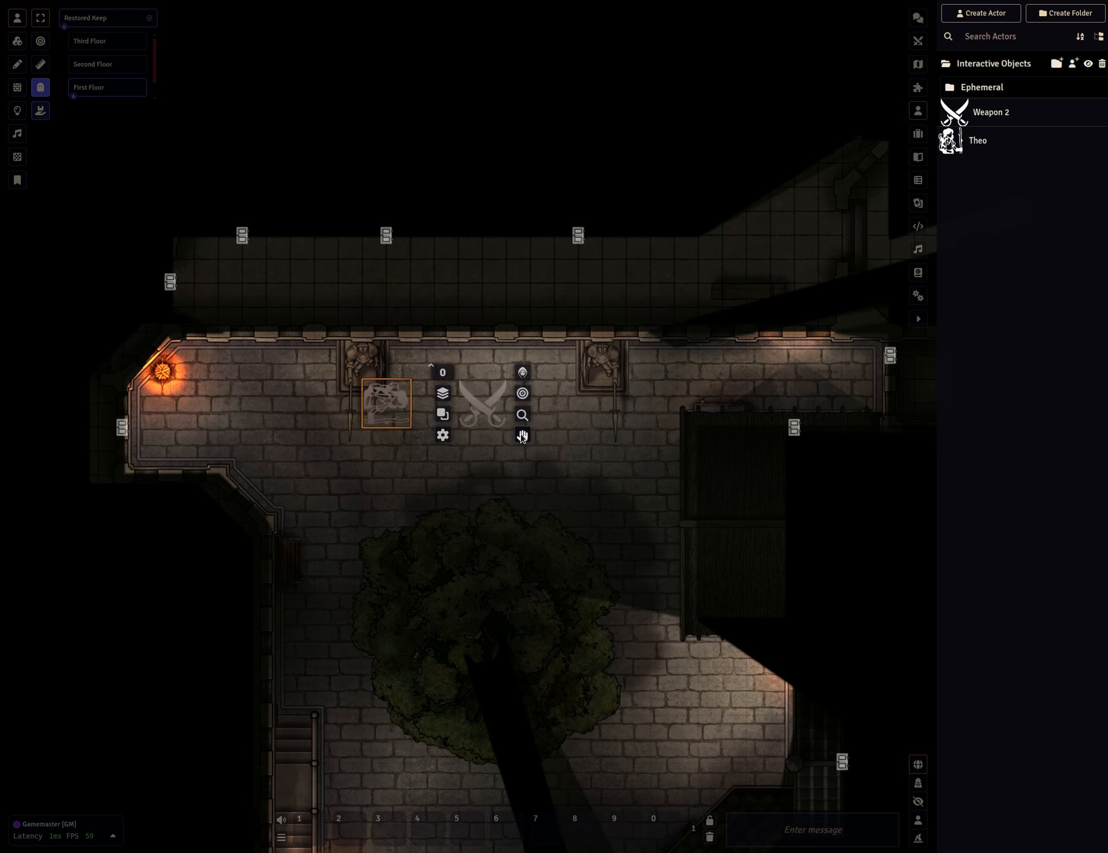
click(522, 436)
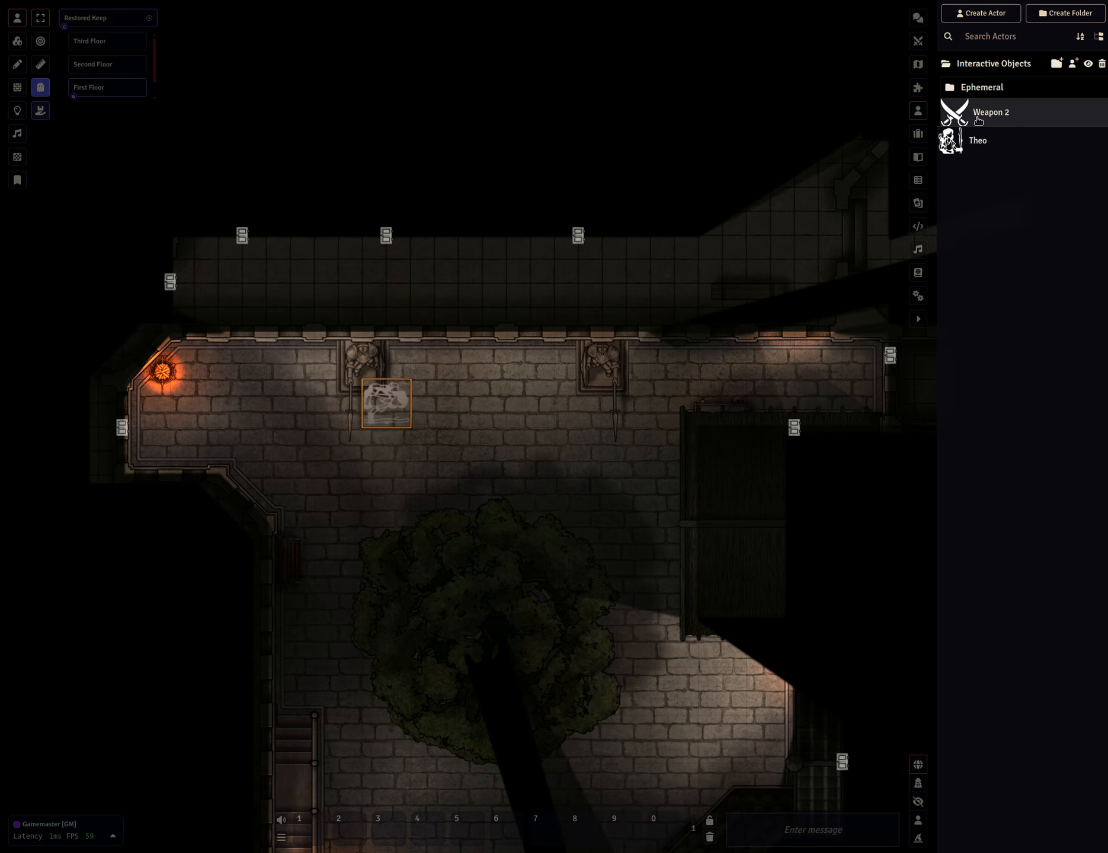
double_click(389, 403)
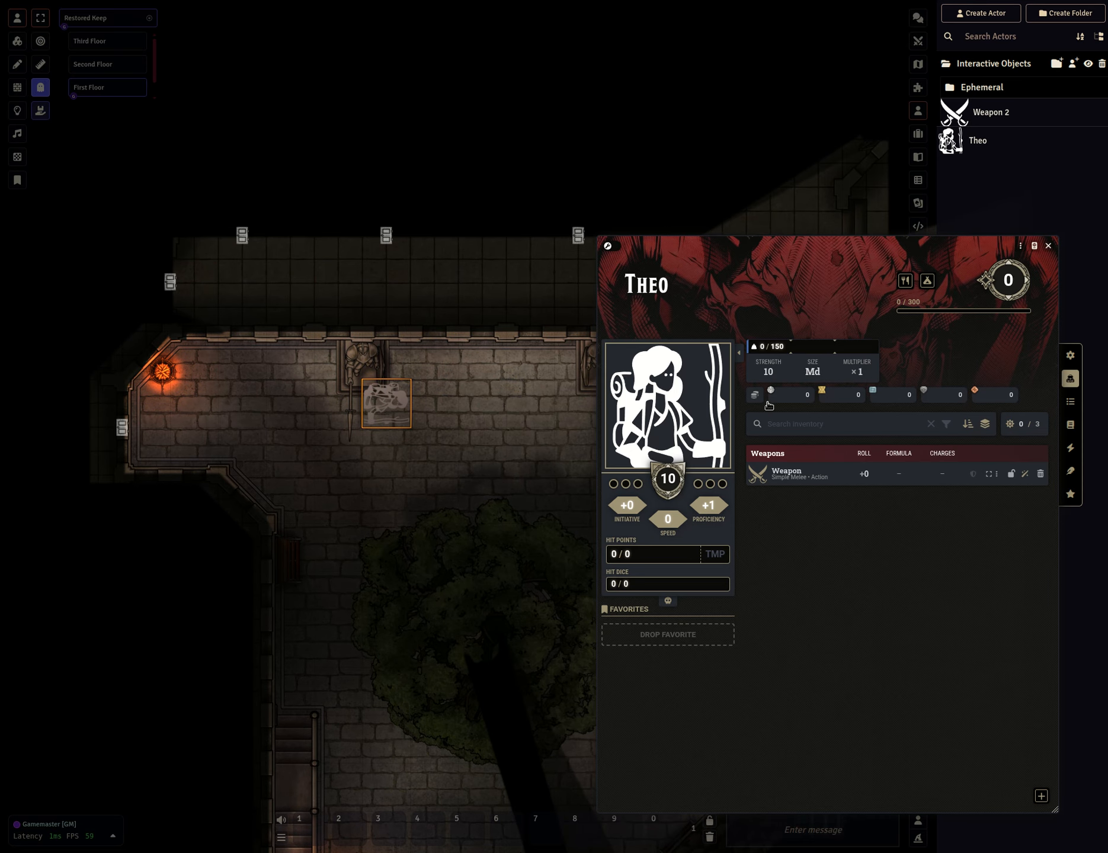
Drag the Weapon from Theo's inventory back onto the map and close the character sheet.
drag(787, 474, 483, 403)
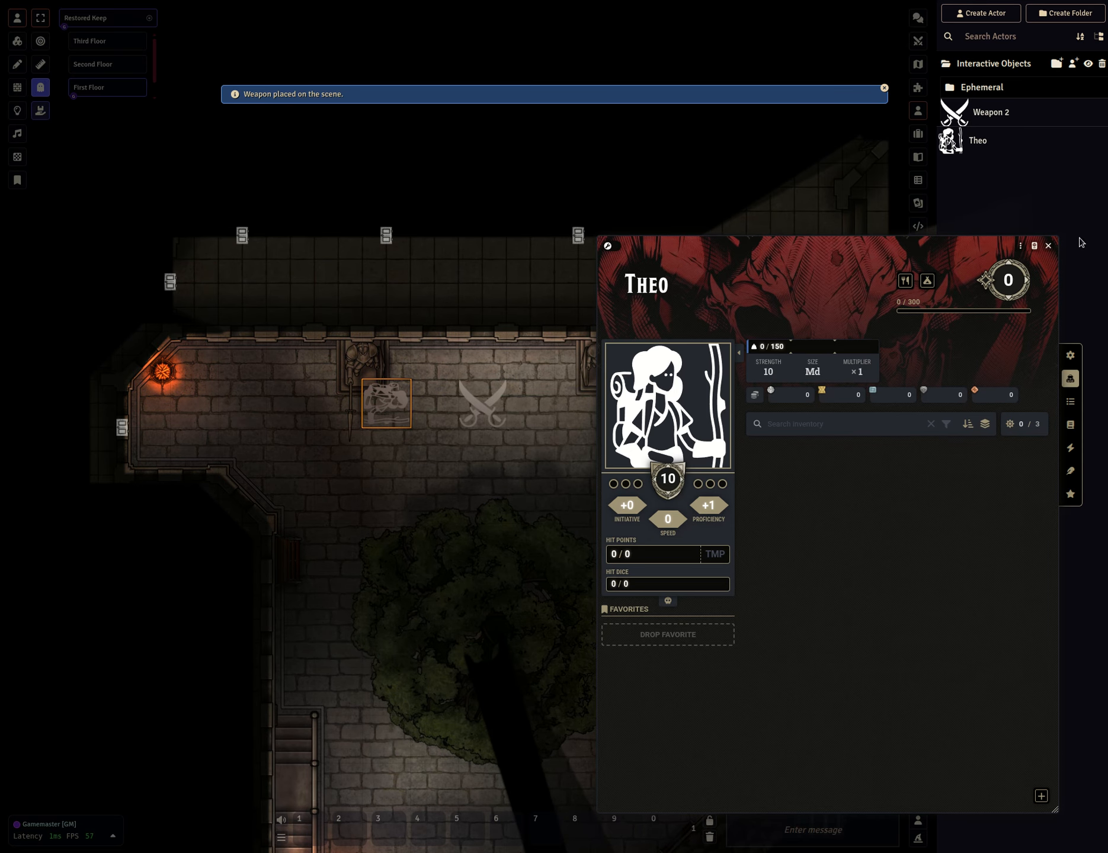
click(1048, 246)
Open a private browser window to the local game and join the session as Player2.
key(ctrl+shift+n)
text(local)
key(Down)
key(Down)
key(Return)
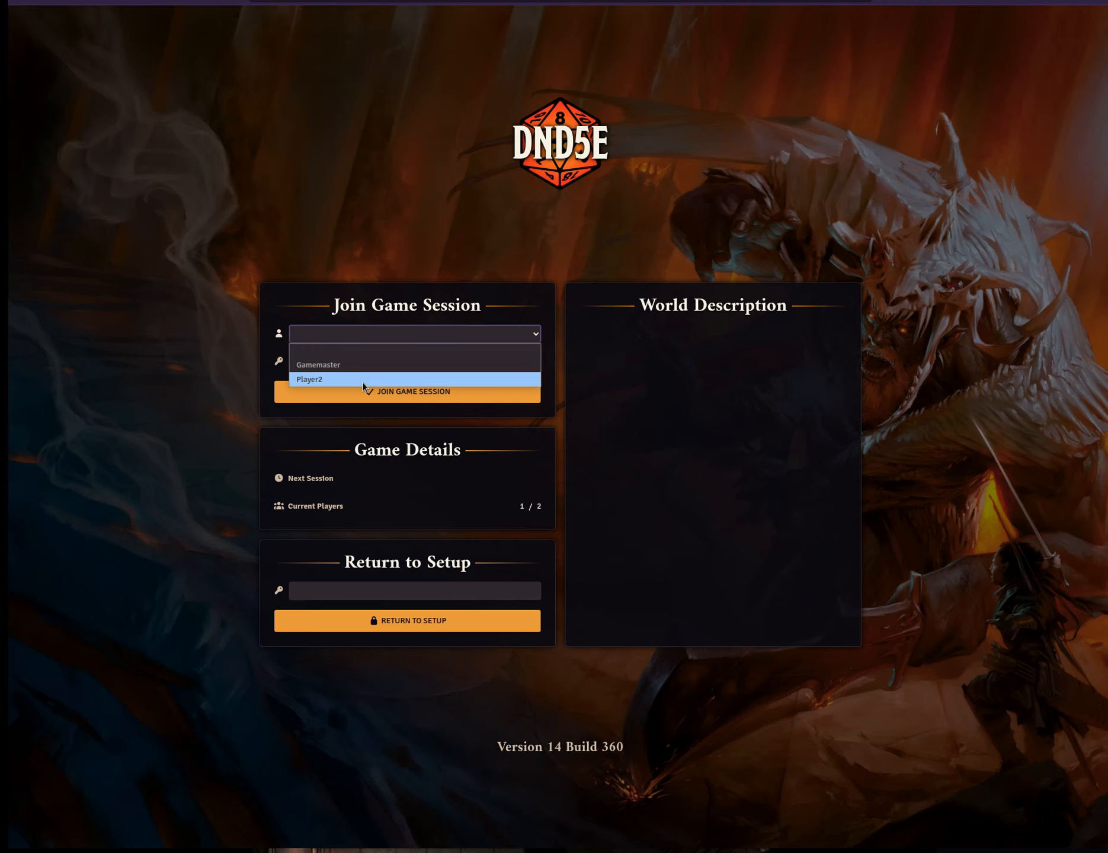
click(365, 382)
click(371, 395)
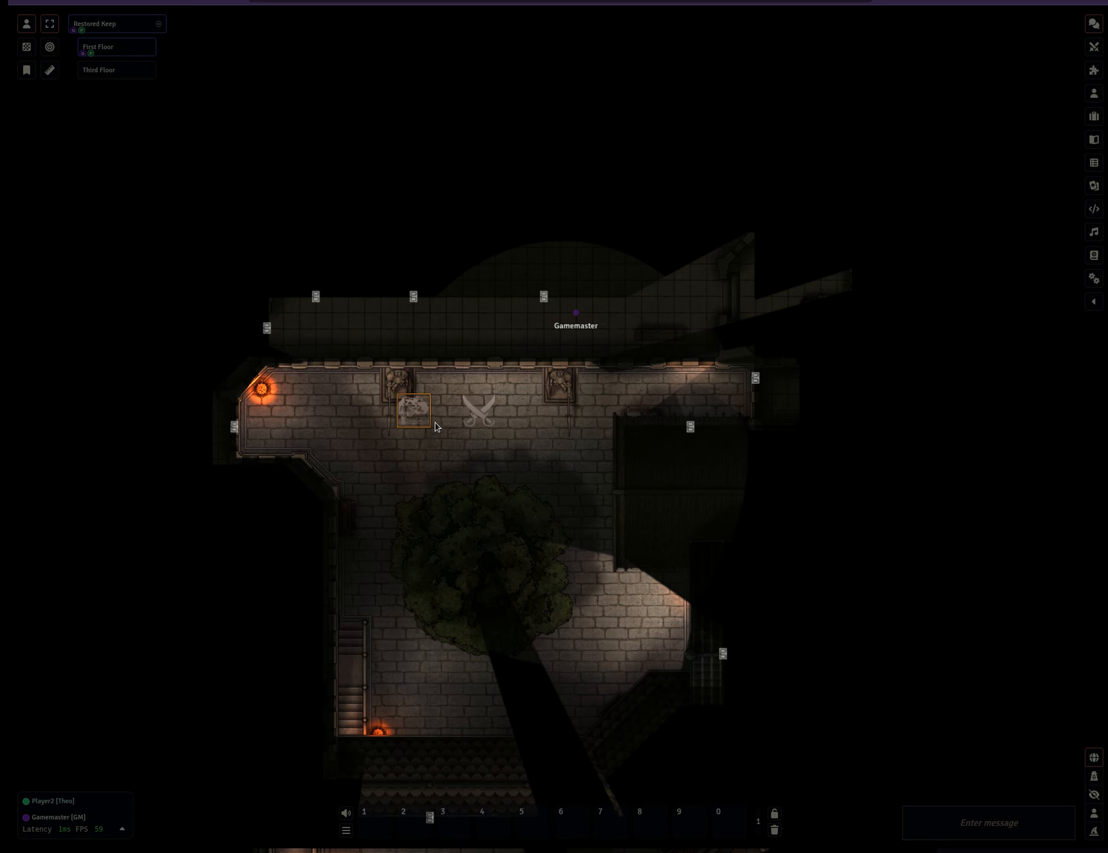
Try to pick up the Weapon token as Player2, then switch to the Gamemaster window and back.
scroll(441, 414, up, 3)
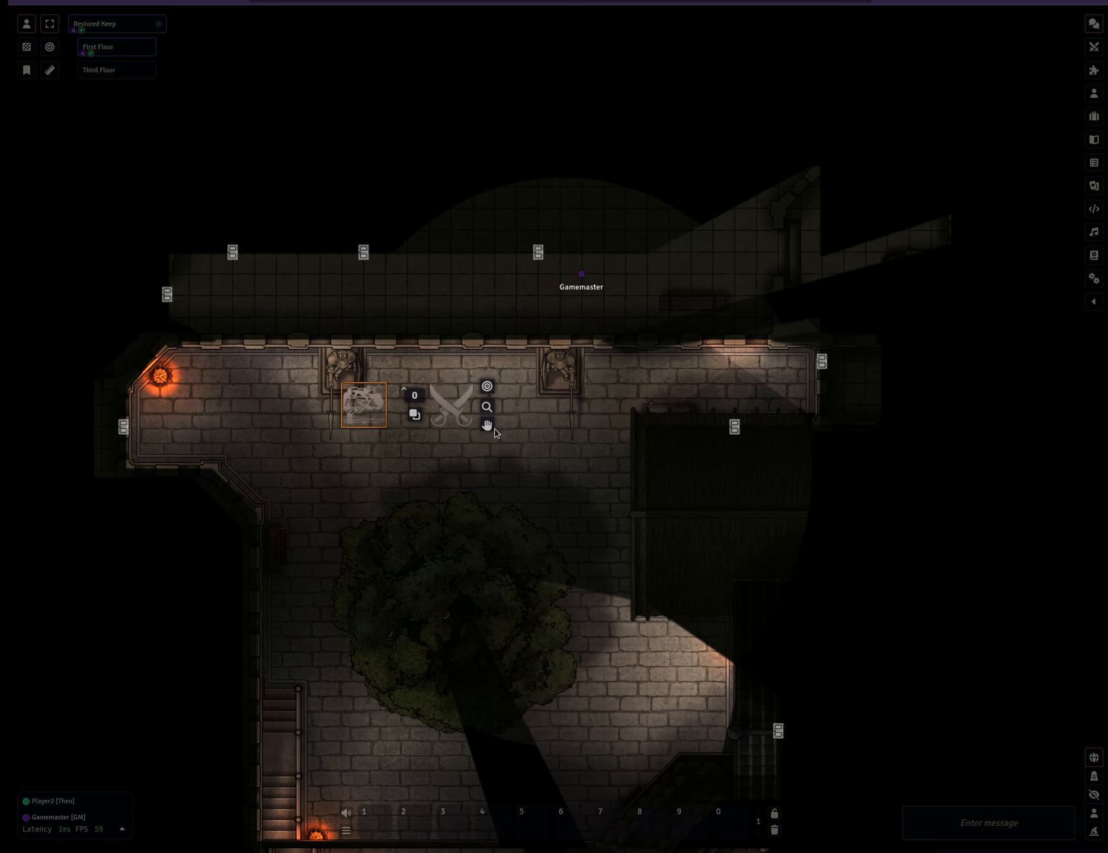
click(496, 439)
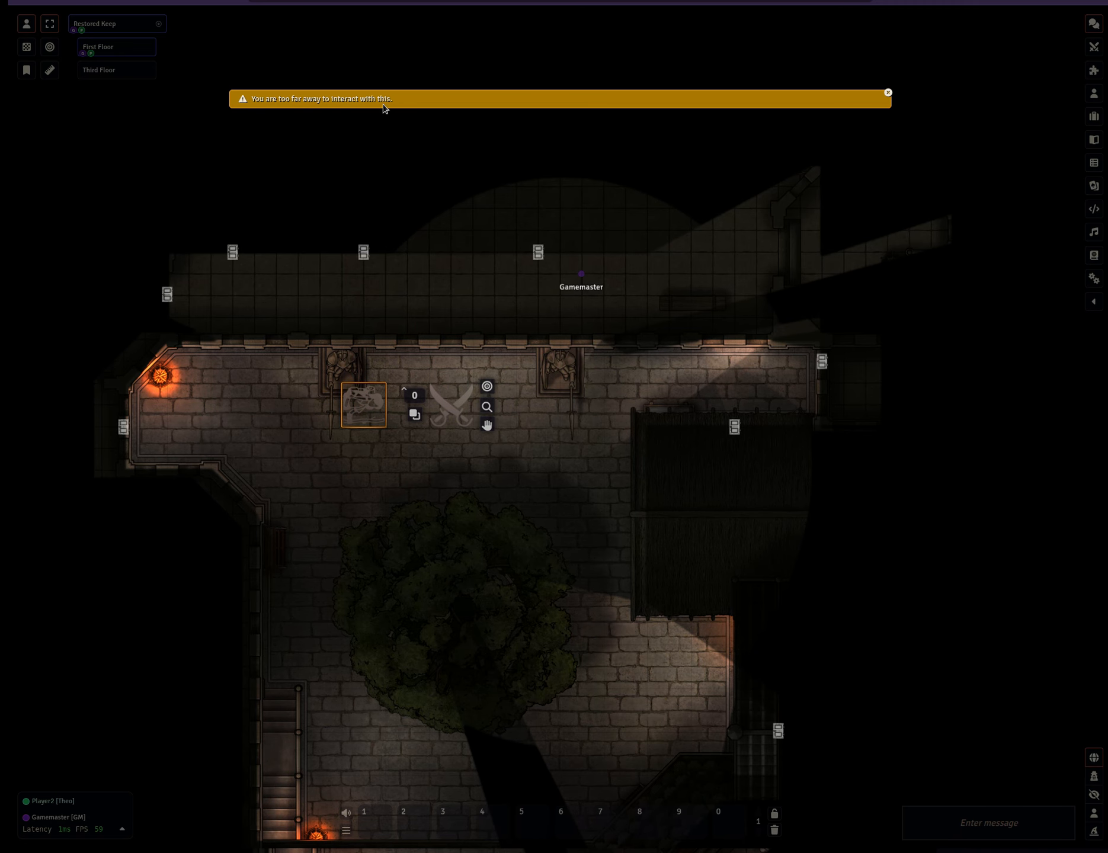
key(alt+Tab)
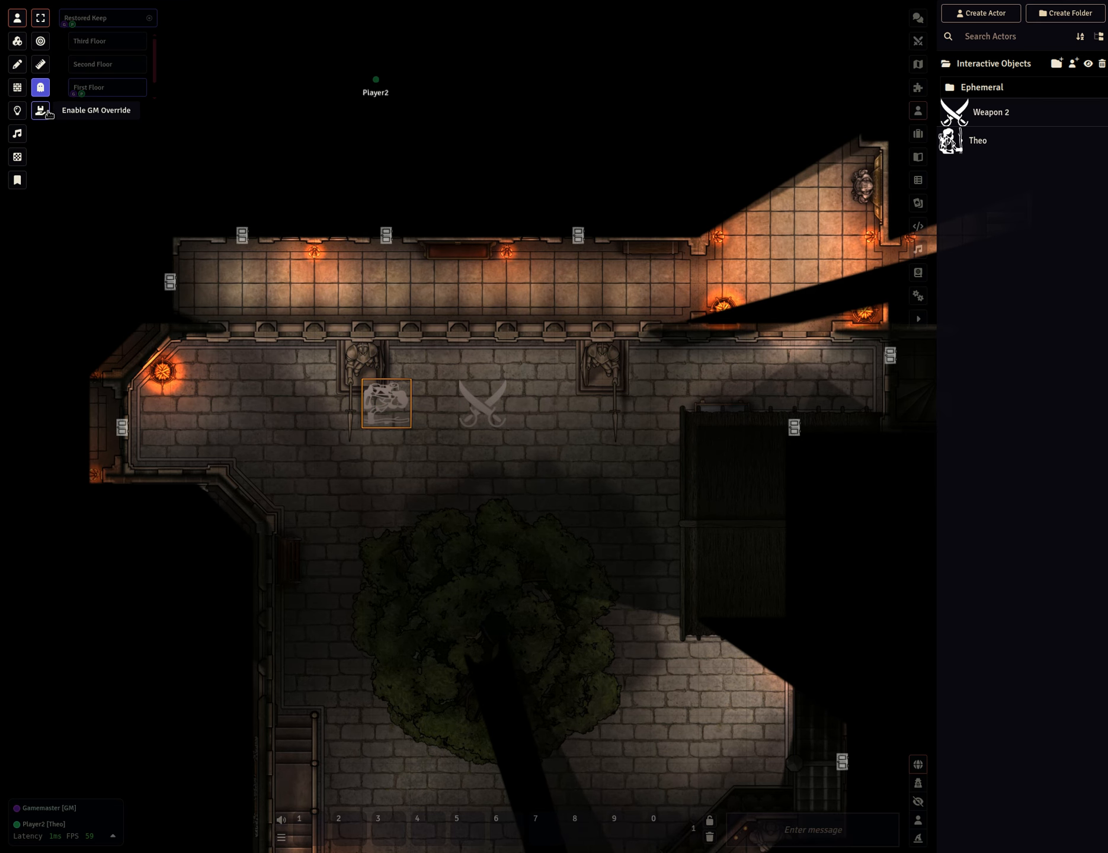
key(alt+Tab)
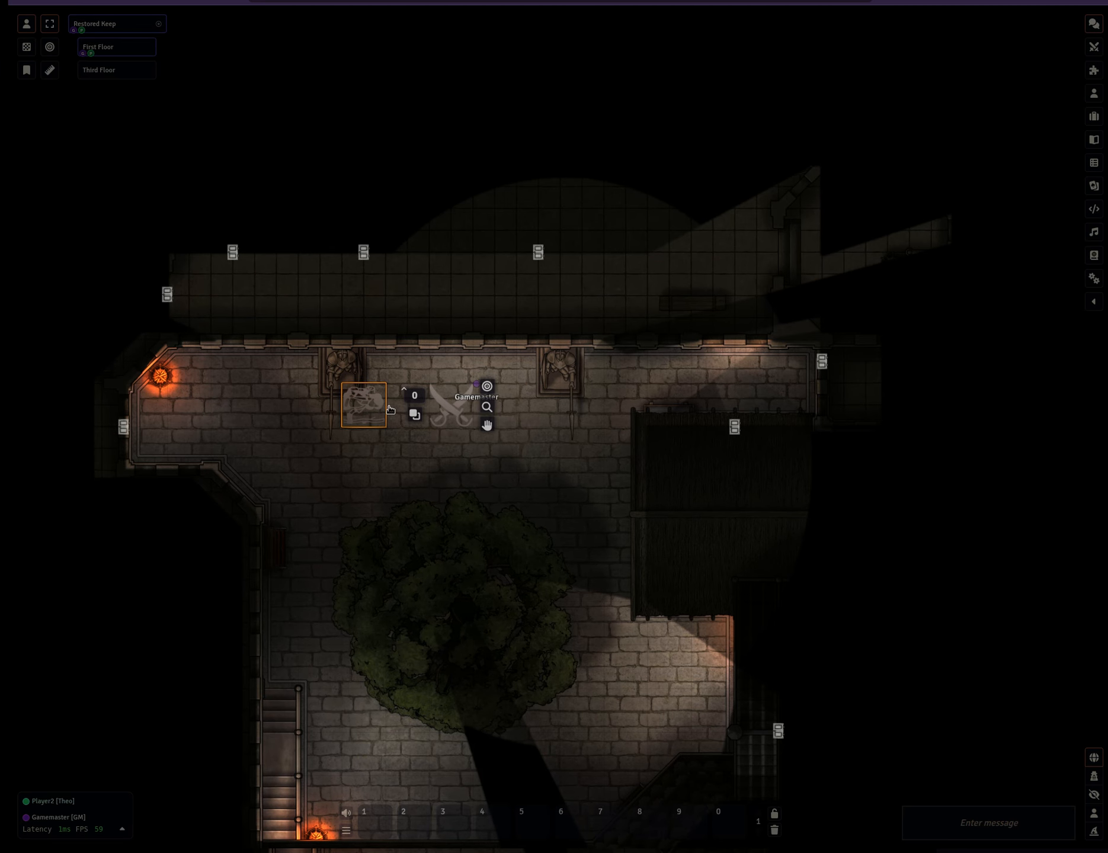
Try to pick up the Weapon token as Player2, then review the Pick-Up-Stix game settings in the player window.
click(486, 425)
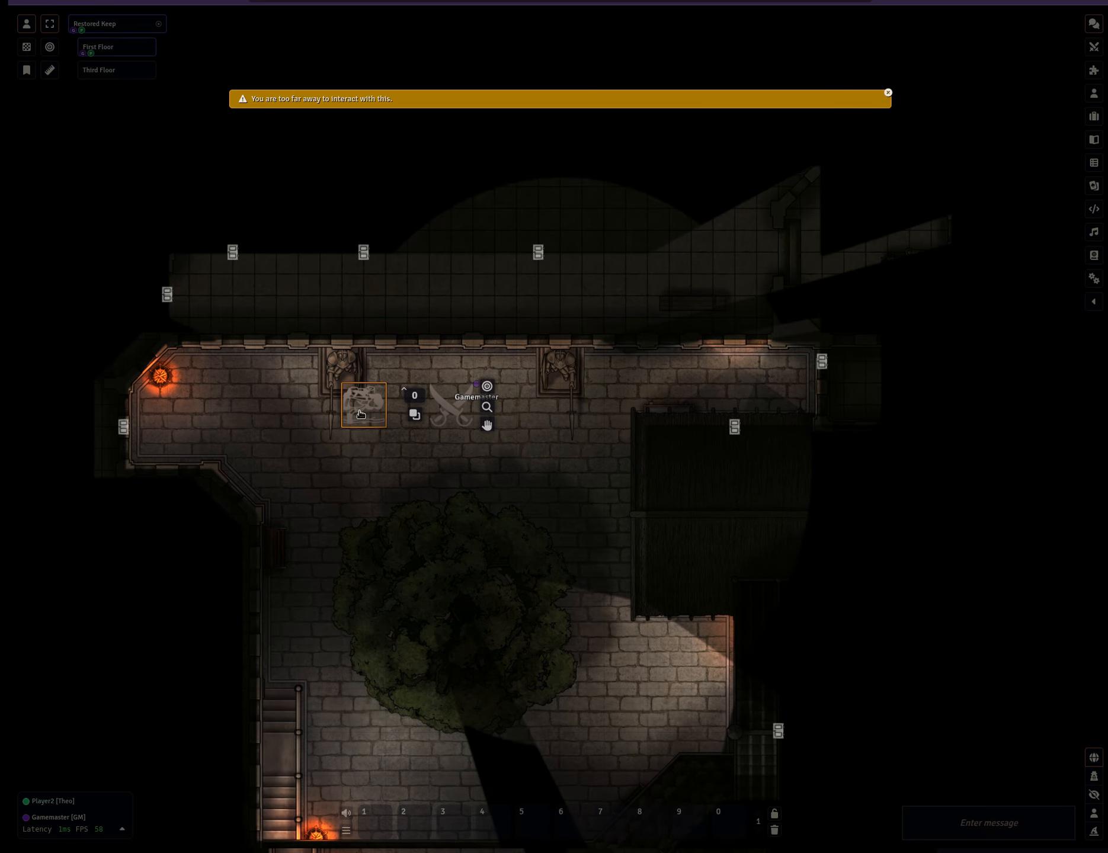
click(1094, 279)
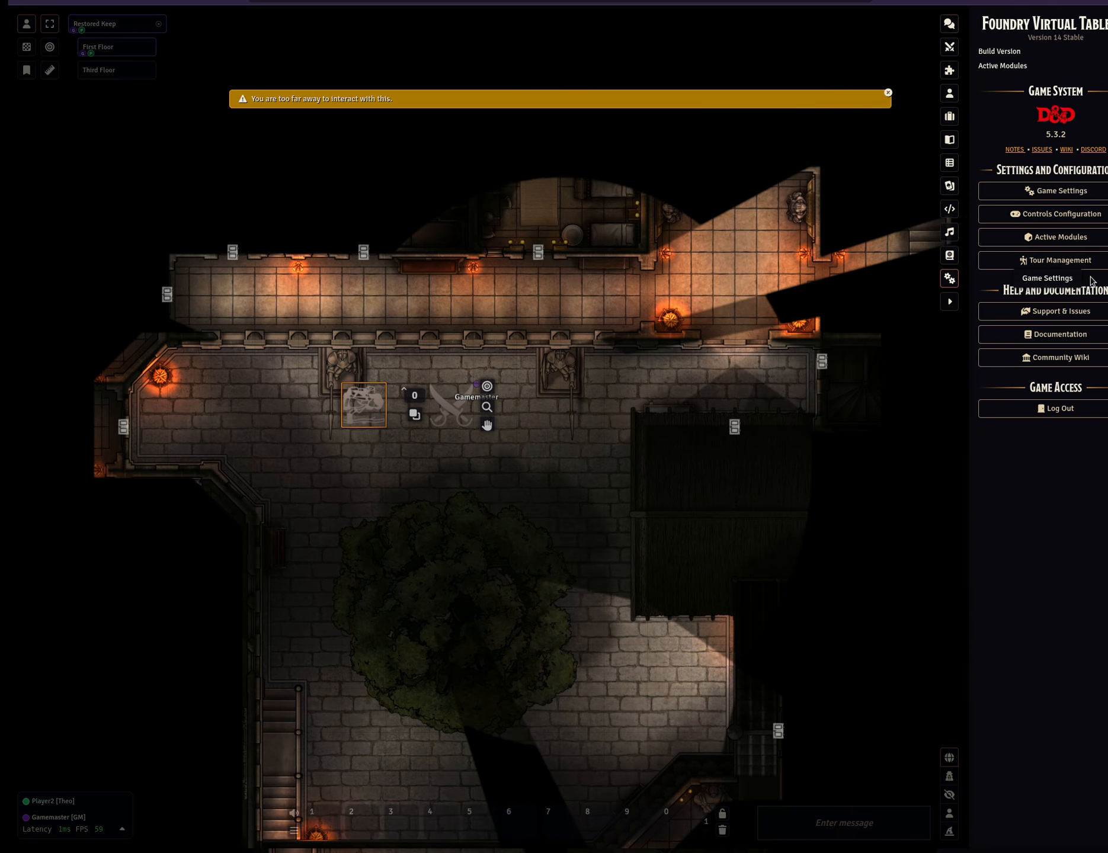
click(1069, 195)
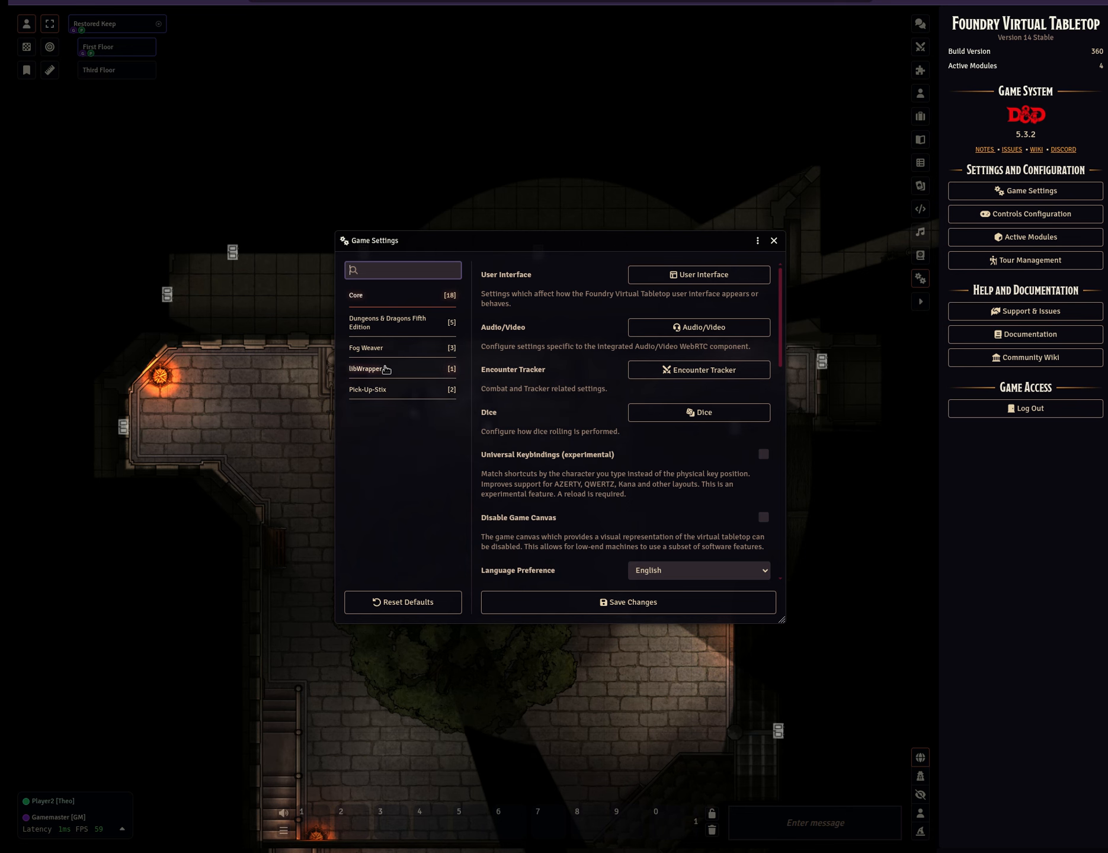
click(382, 394)
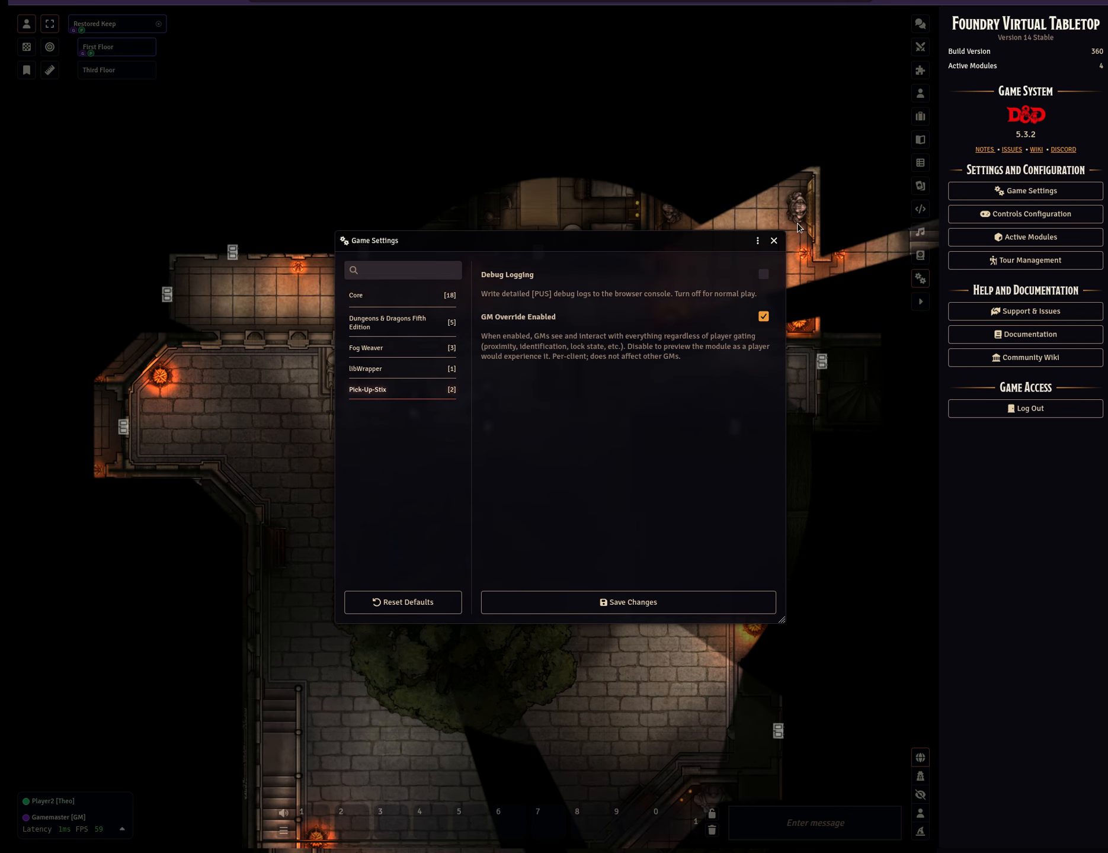
click(773, 240)
Switch to the Gamemaster window and review the Pick-Up-Stix module settings there.
key(alt+Tab)
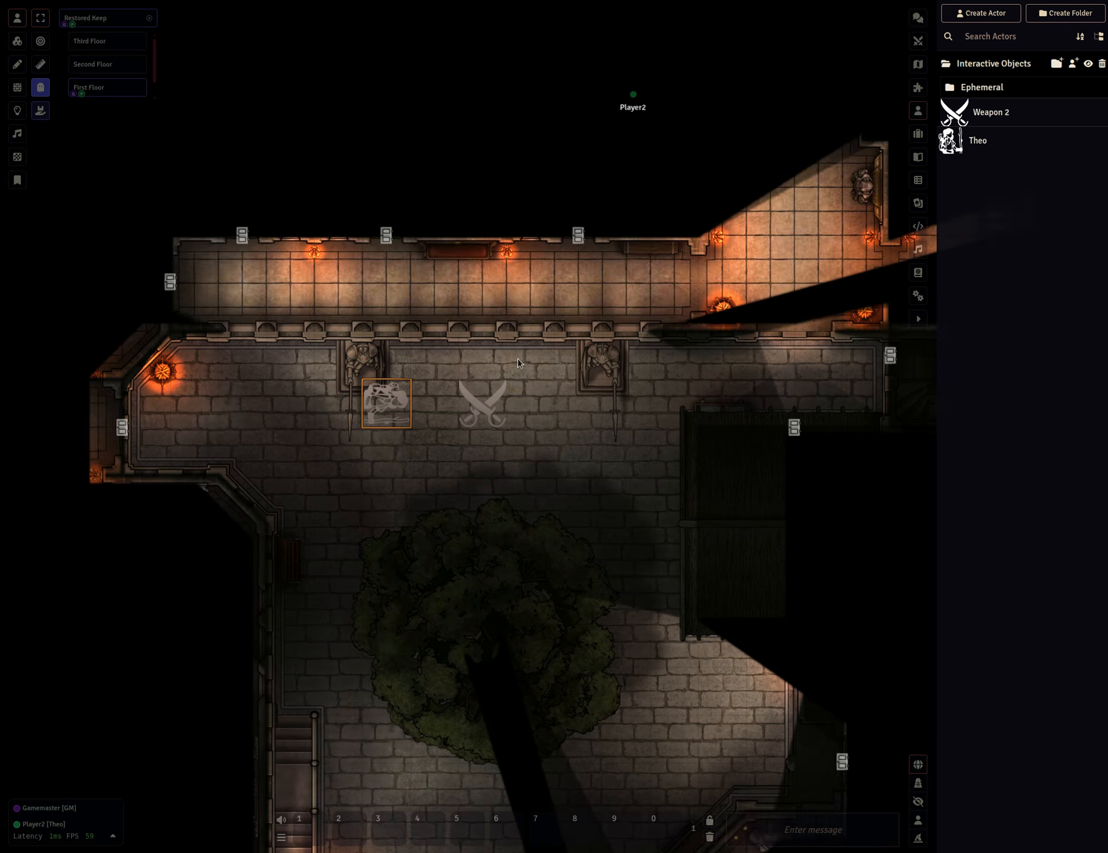
click(918, 296)
click(1029, 185)
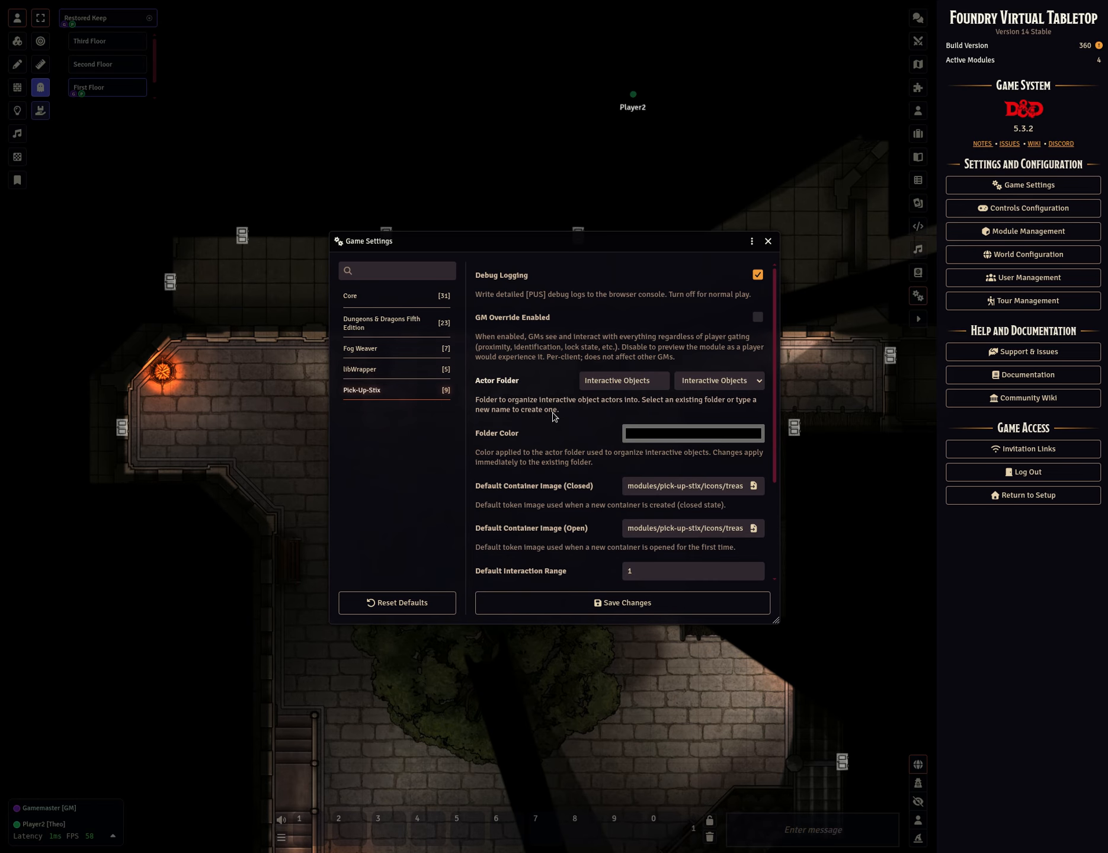
scroll(557, 423, down, 2)
key(Escape)
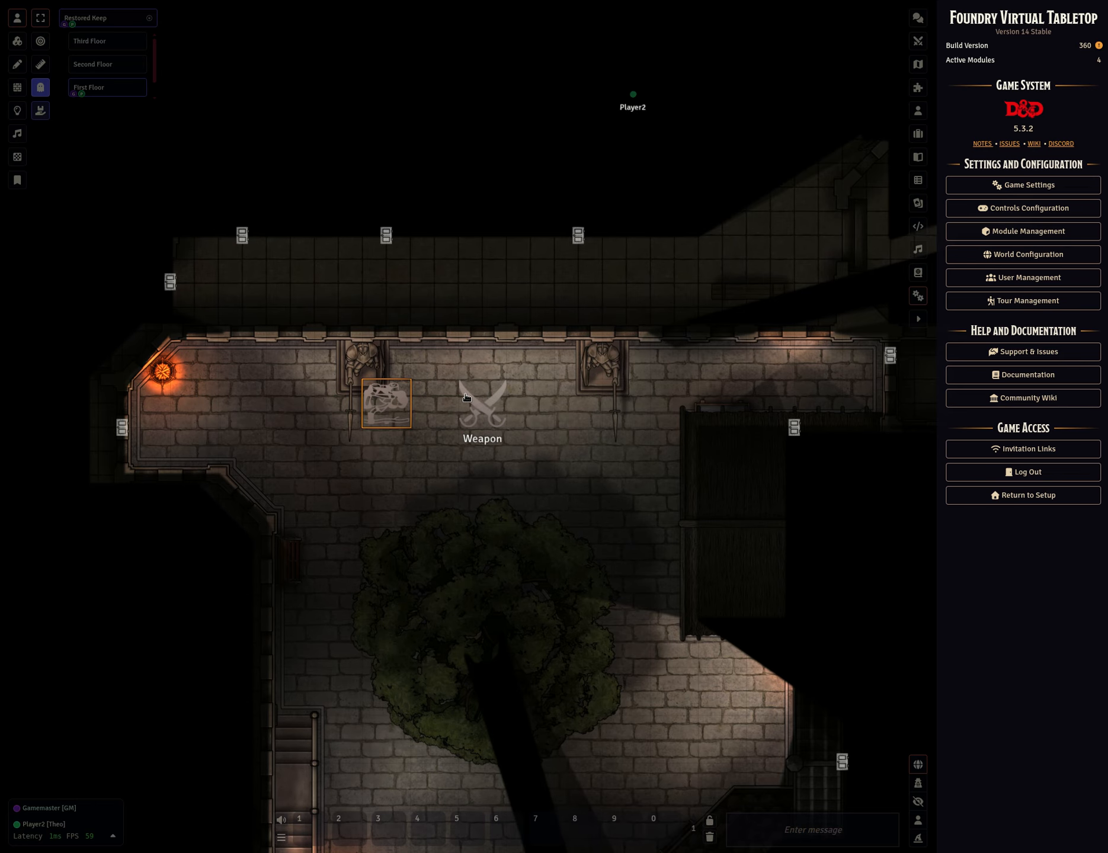
Inspect the Weapon token as Gamemaster and move its item sheet aside.
right_click(483, 404)
click(522, 415)
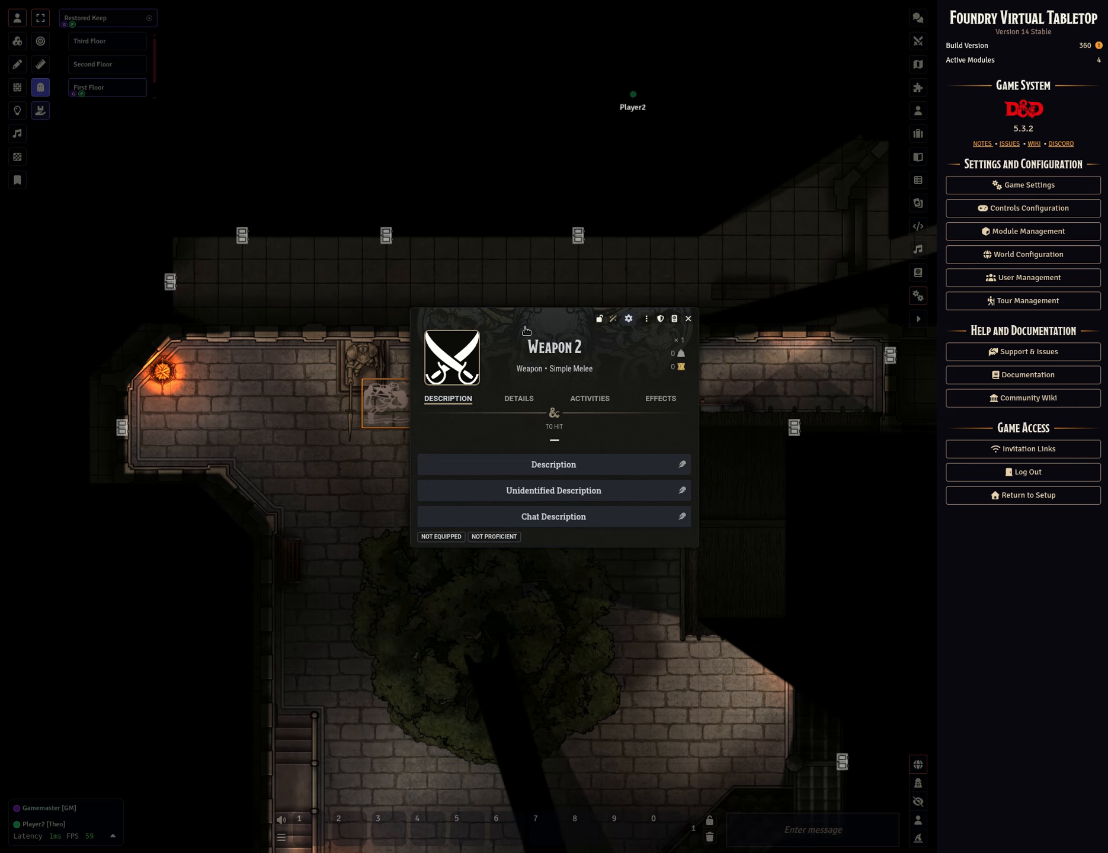
drag(519, 341, 711, 194)
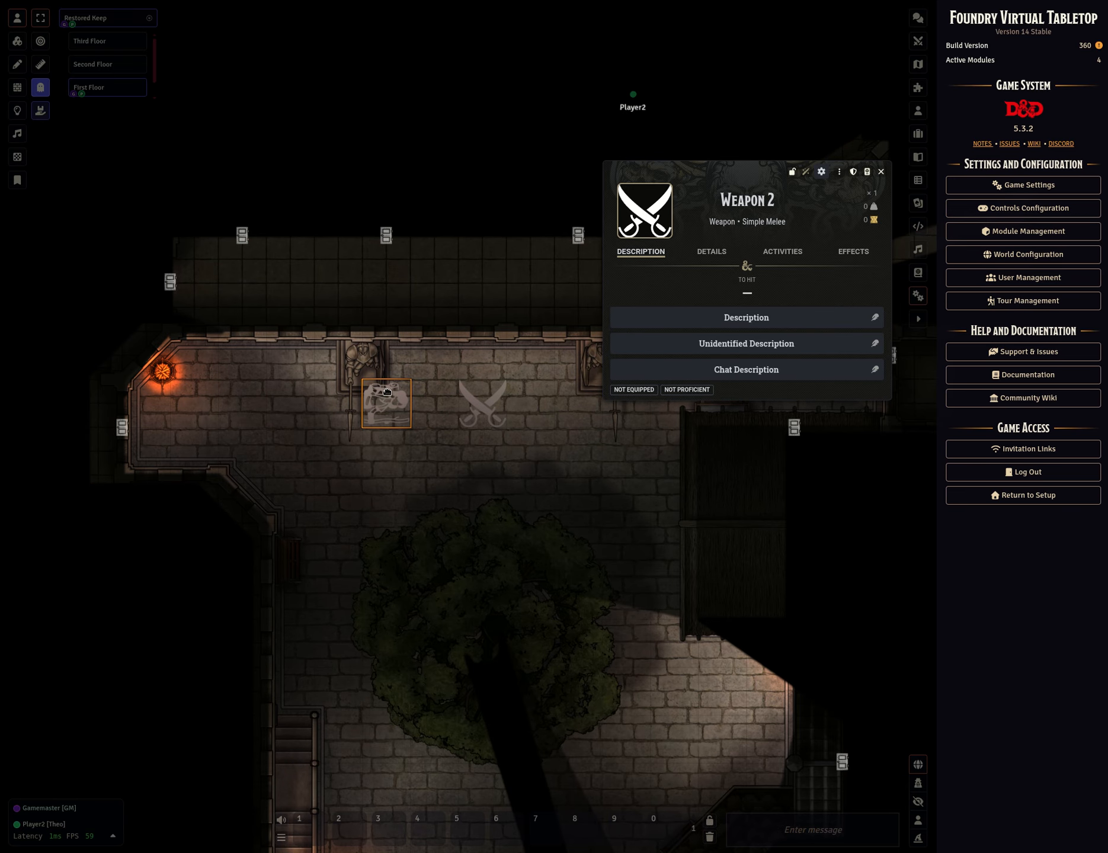
Move Theo two squares left and inspect the Weapon token again from that distance.
key(Left)
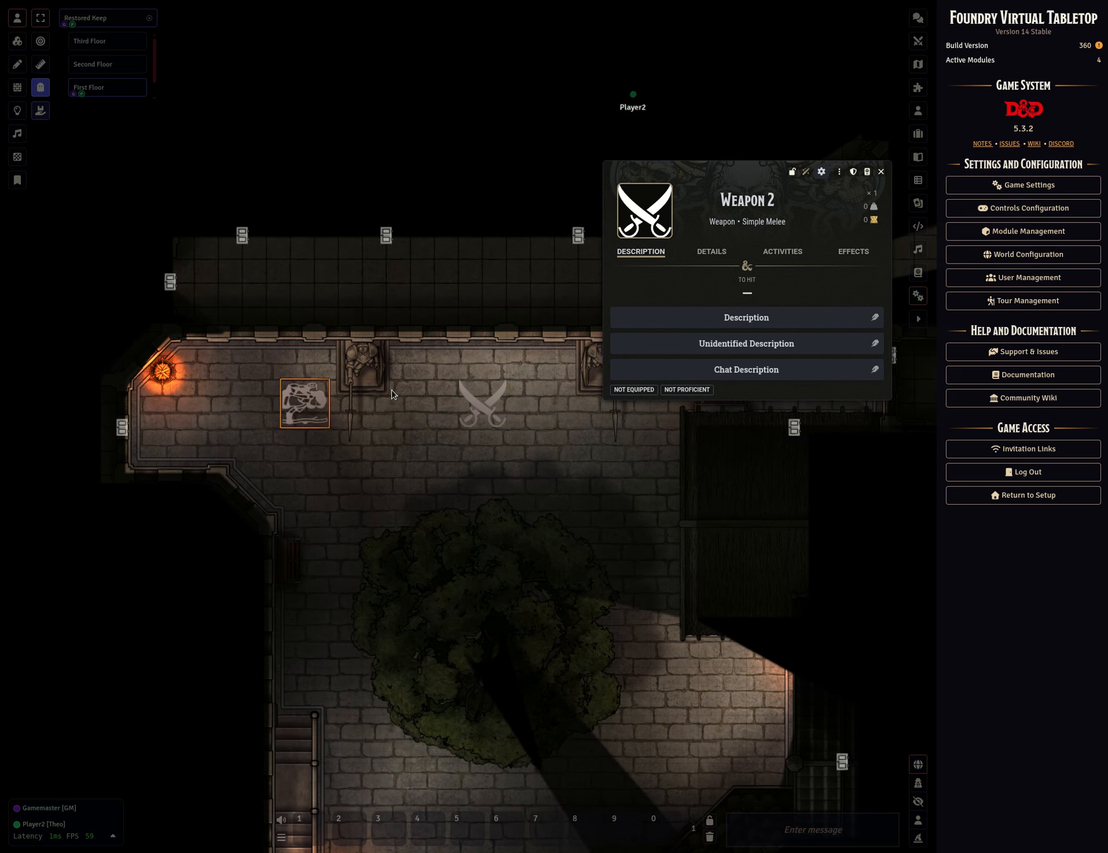
key(Left)
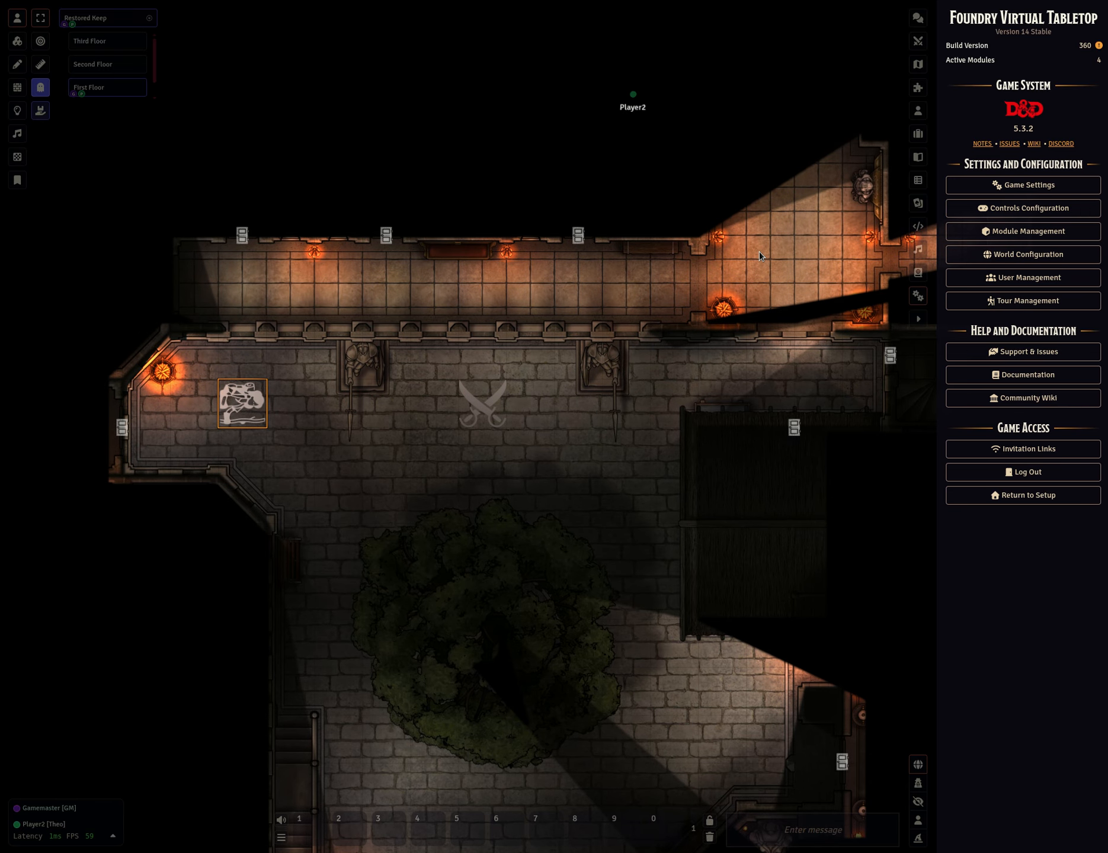
right_click(482, 416)
click(524, 419)
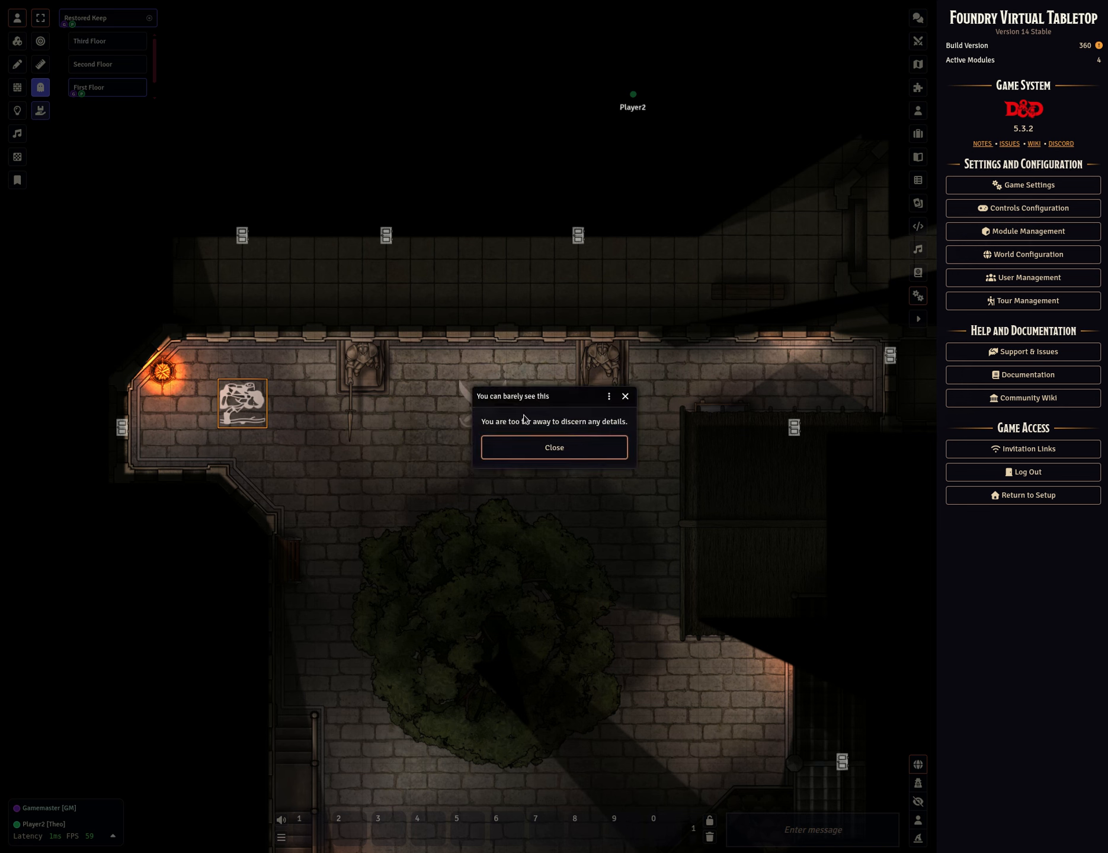
drag(567, 398, 768, 290)
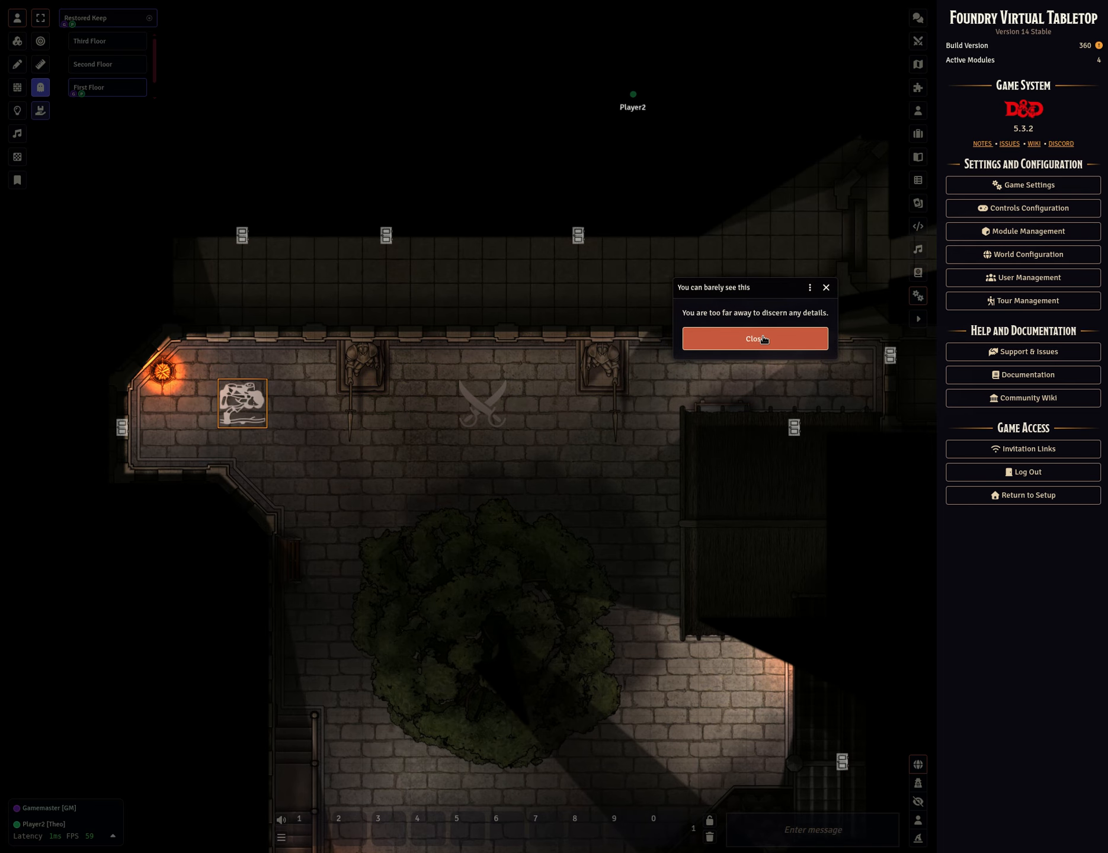
Move Theo four squares right toward the Weapon token and close the Weapon 2 sheet.
key(Right)
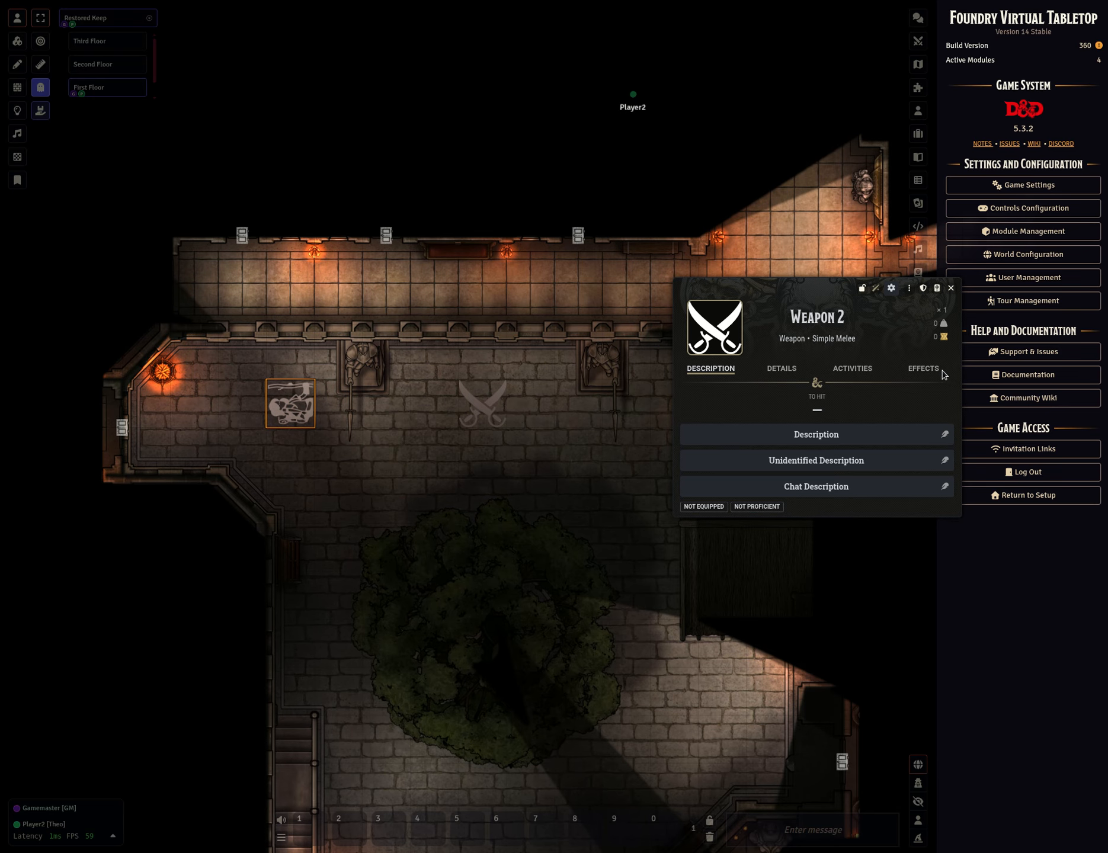
click(951, 289)
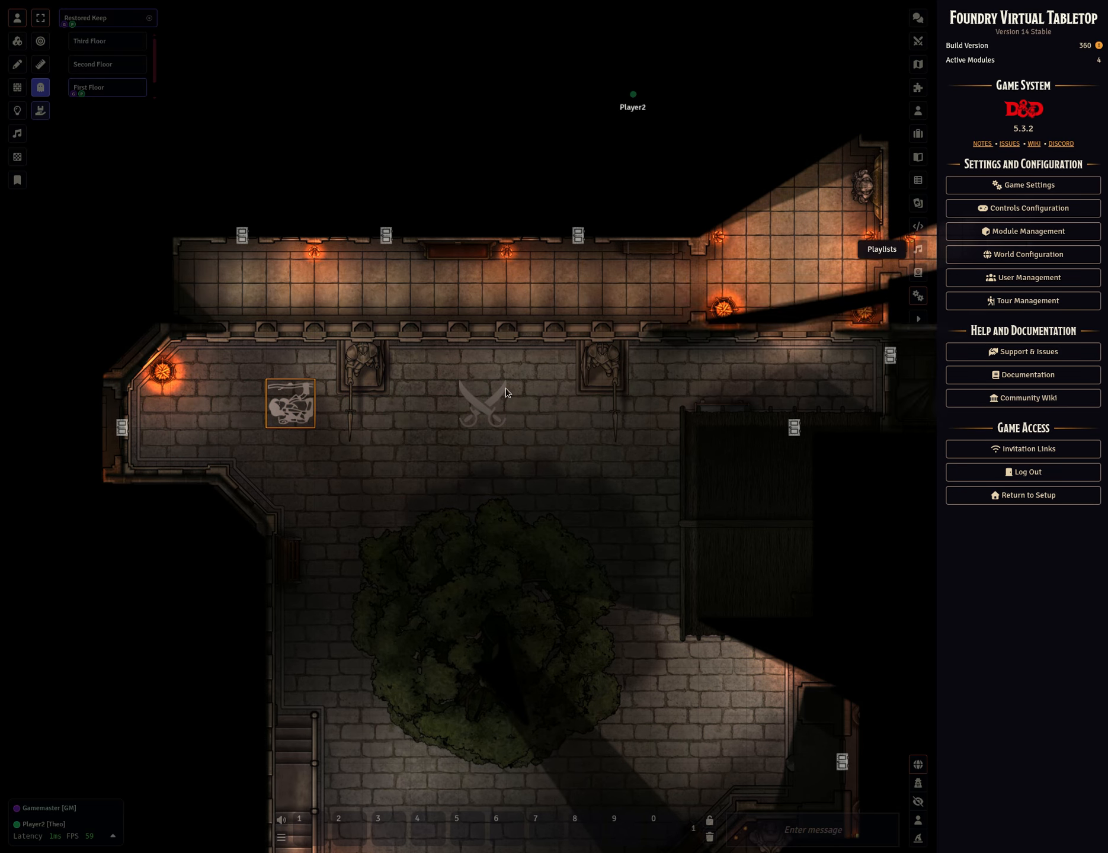
key(Right)
key(Right)
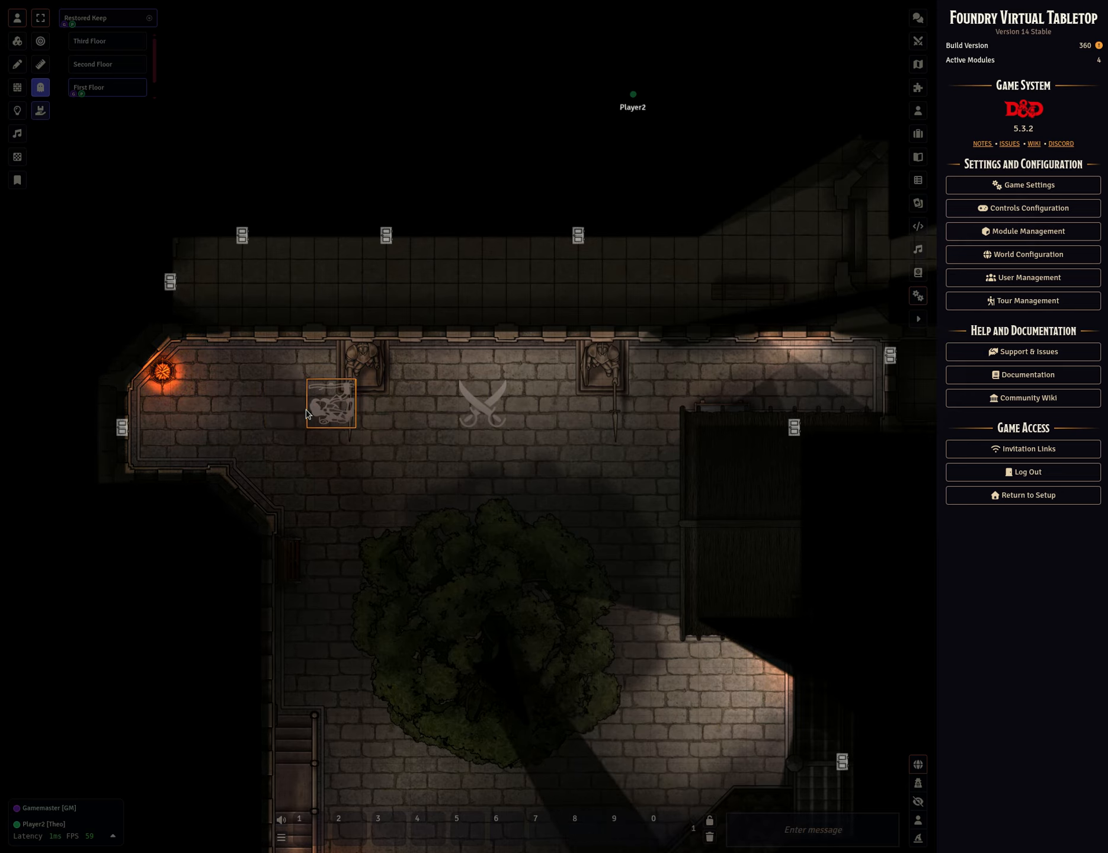
key(Right)
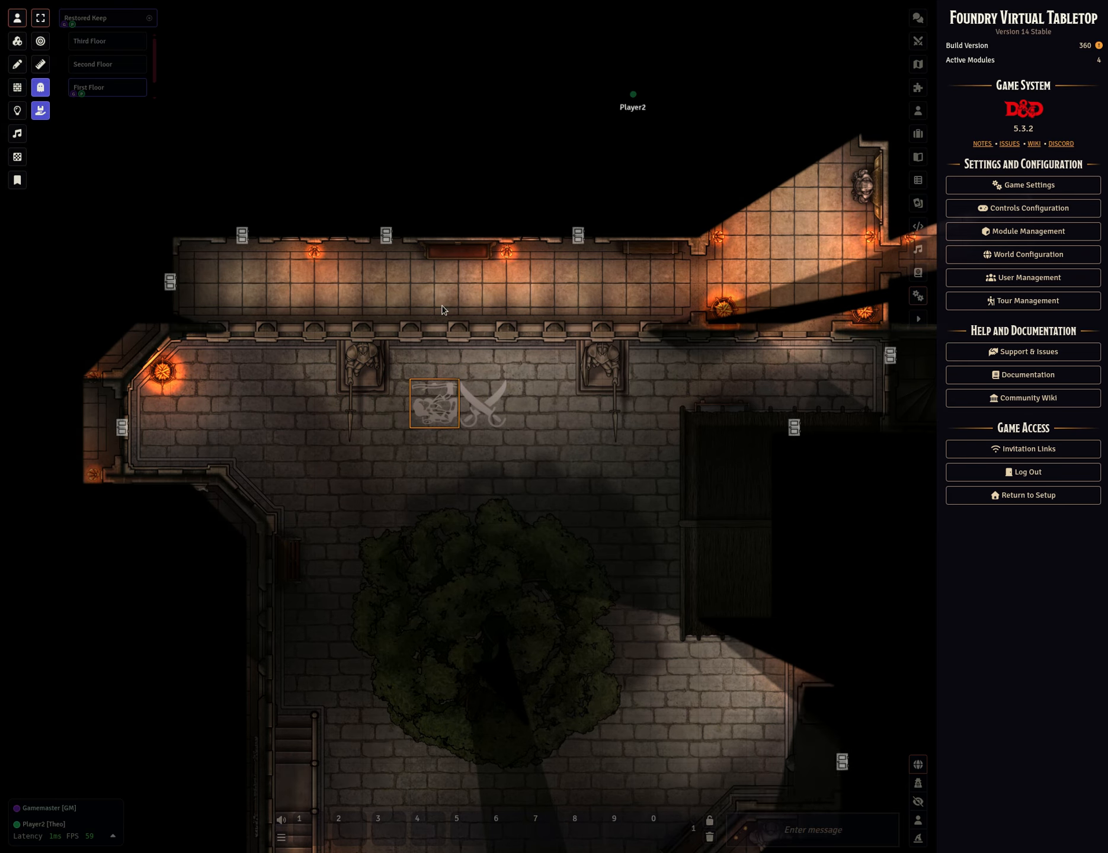
Drag the Weapon token onto Theo and deposit it into Theo's inventory.
drag(469, 385, 434, 393)
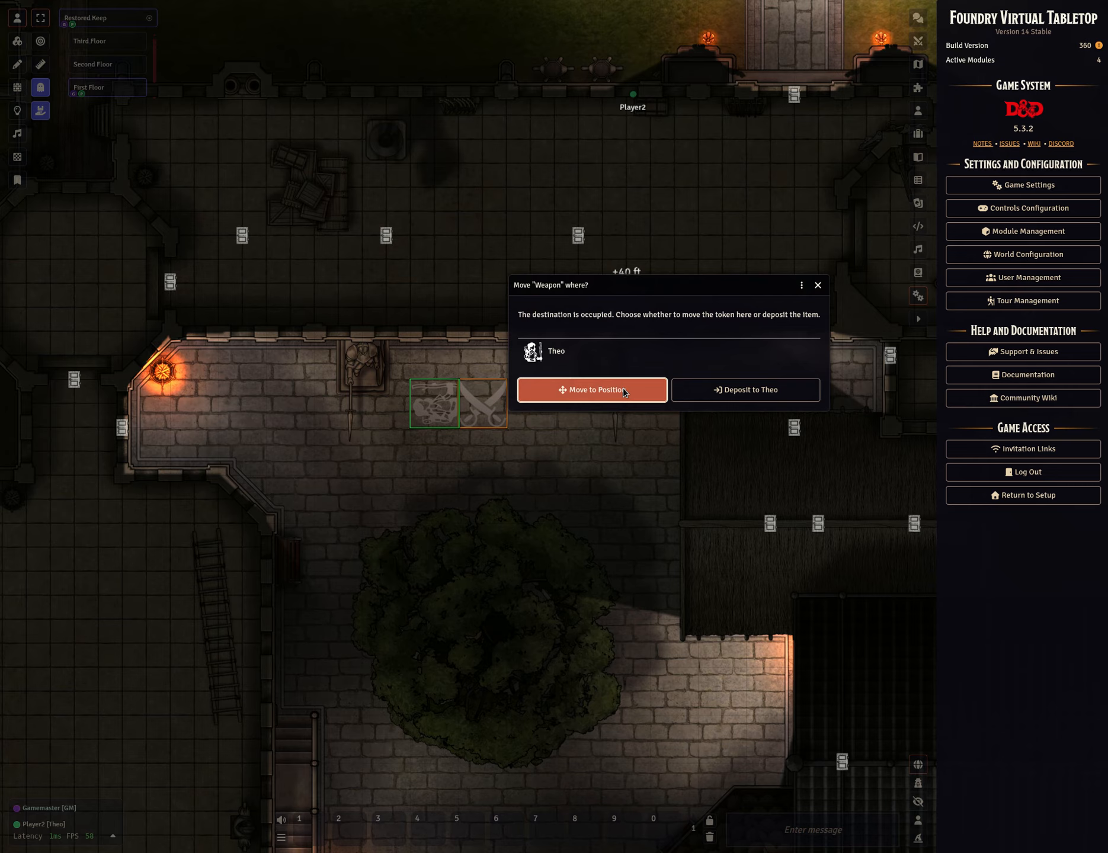
click(622, 388)
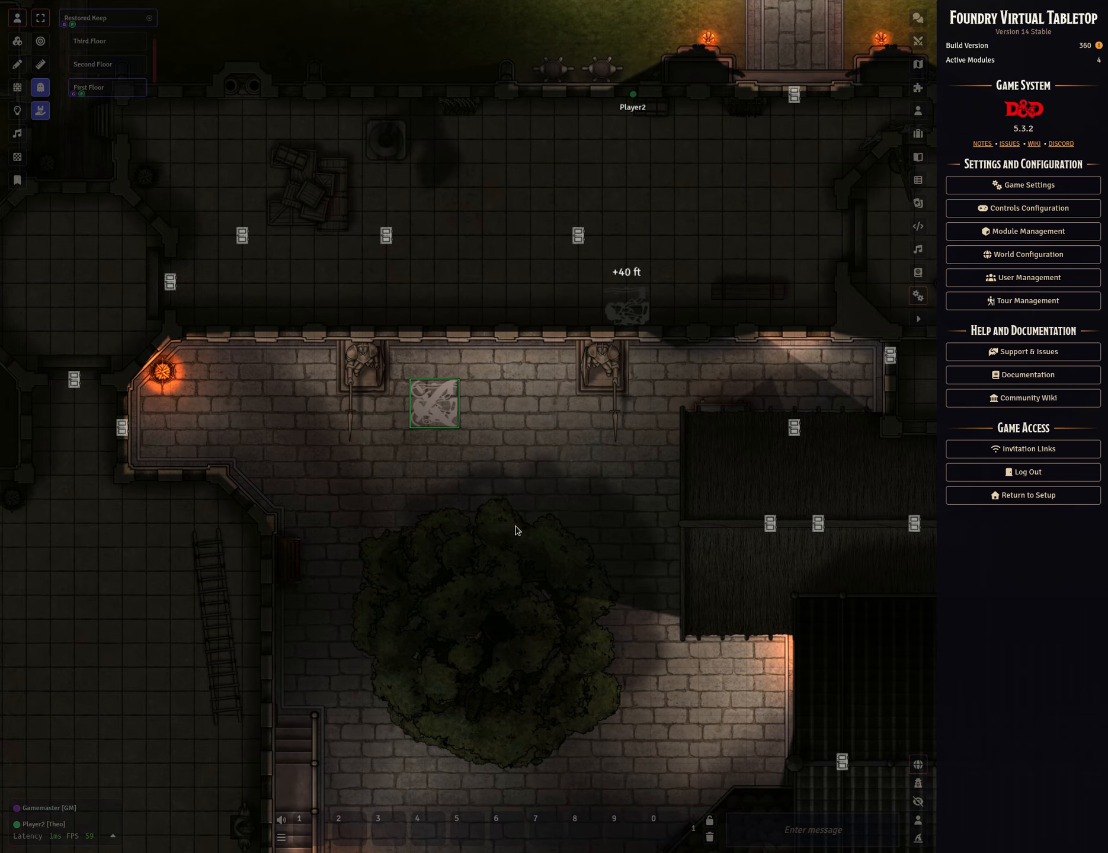
click(442, 411)
key(d)
drag(433, 403, 481, 408)
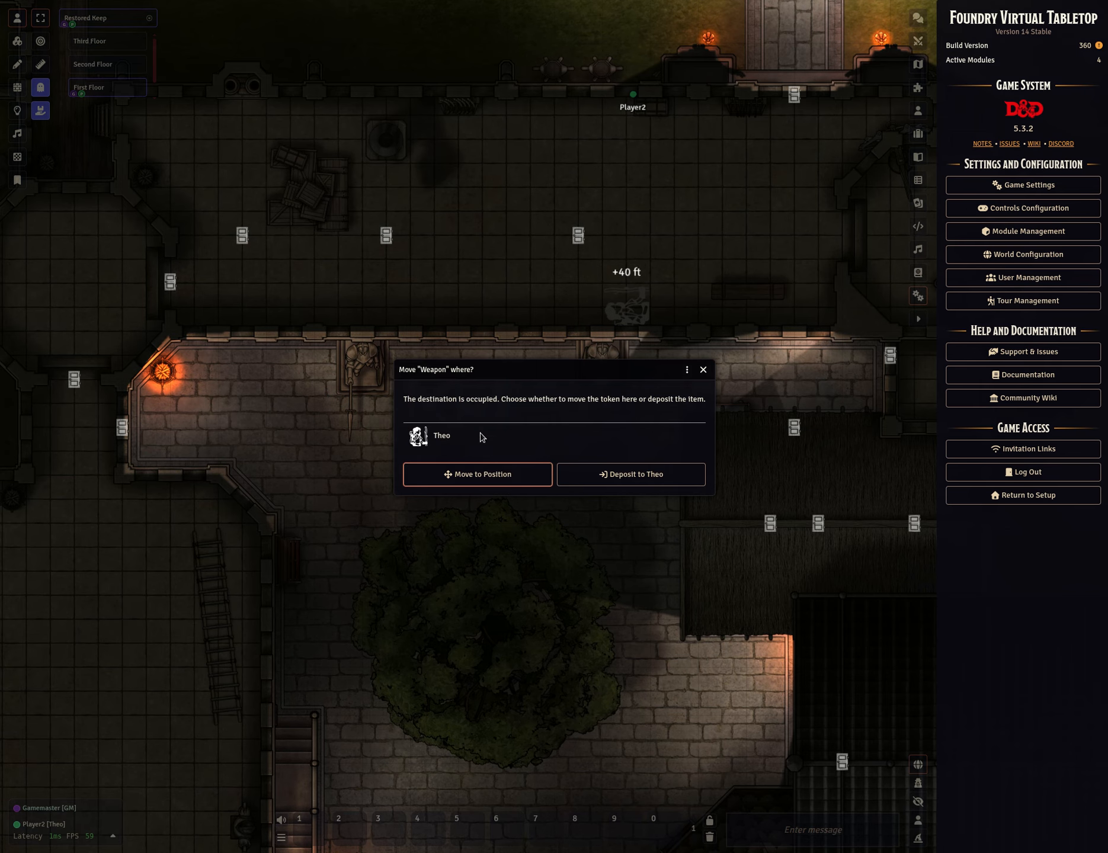
click(679, 476)
Open Theo's character sheet to check the inventory, then close it.
double_click(485, 416)
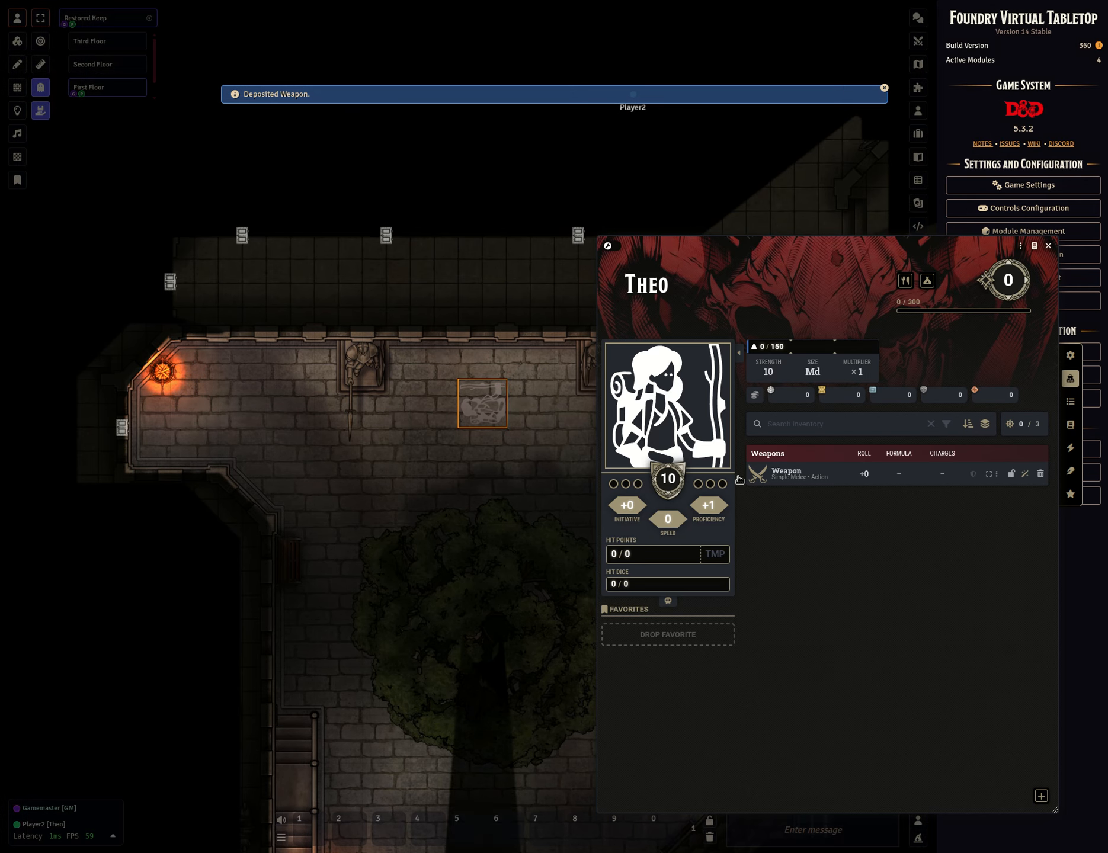
mouse_move(800, 472)
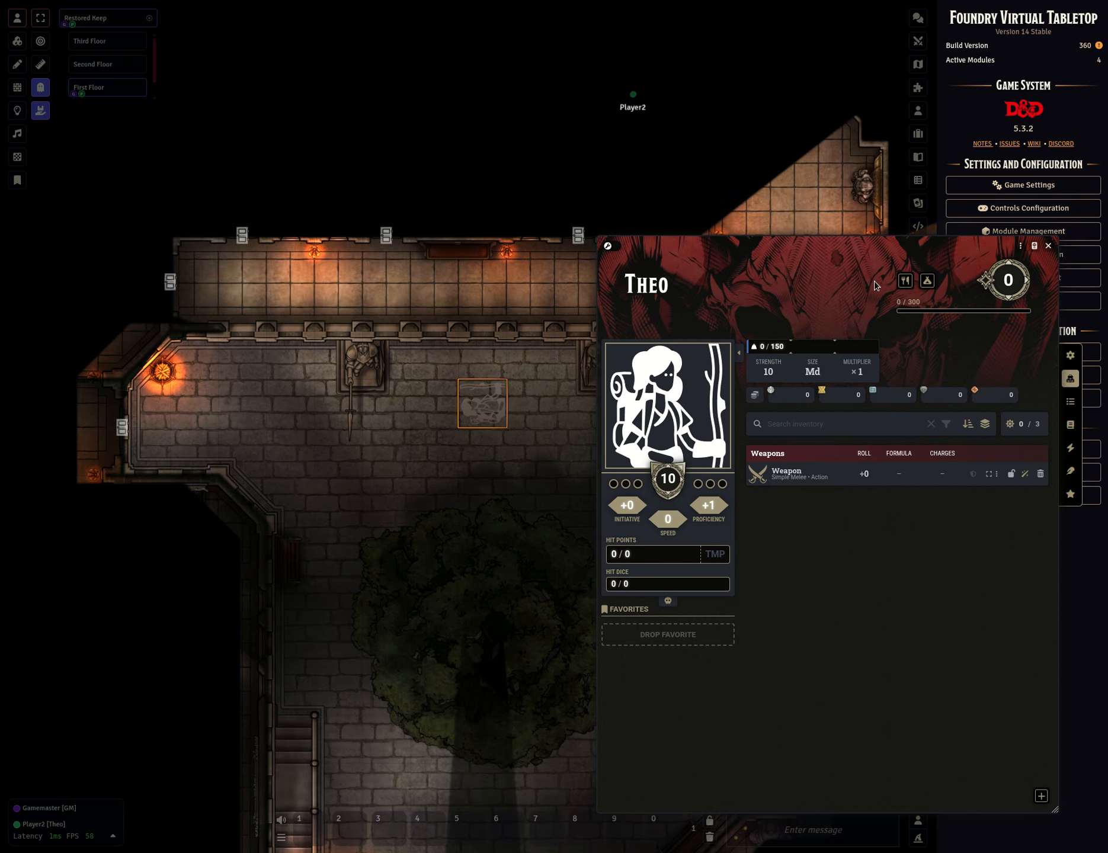
drag(875, 248, 788, 254)
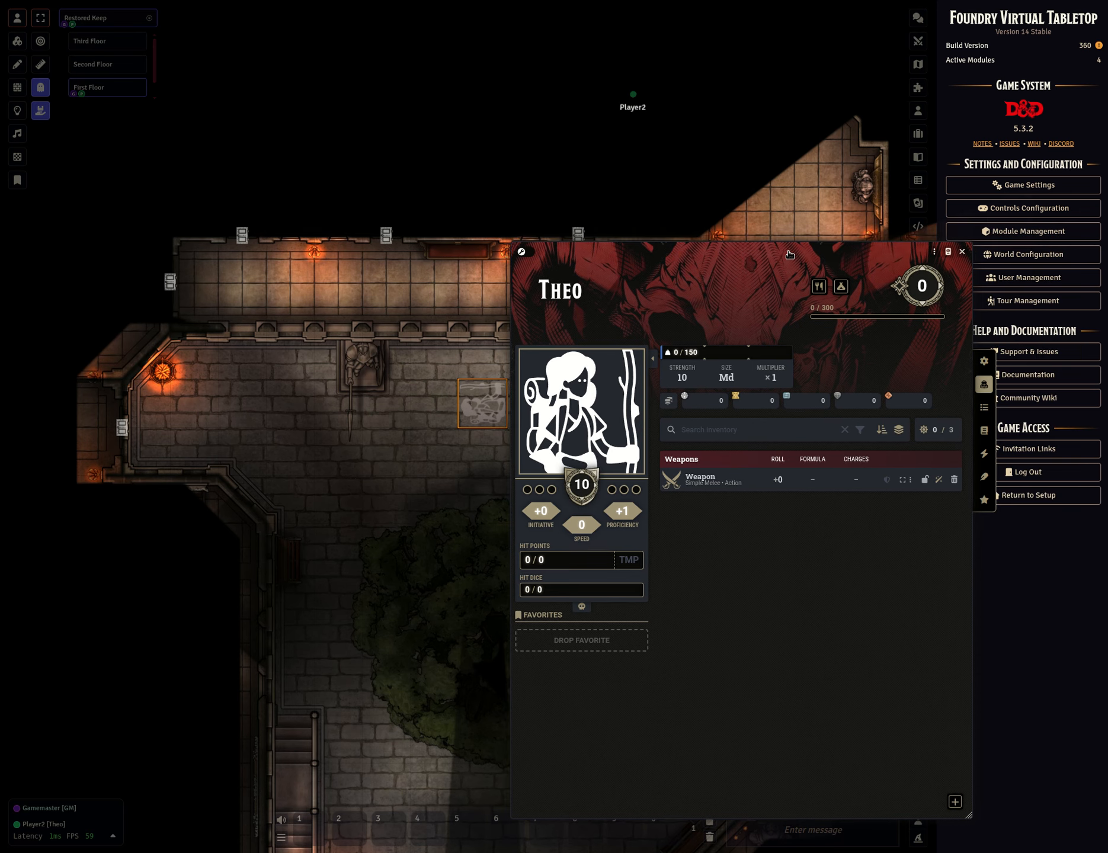
click(962, 252)
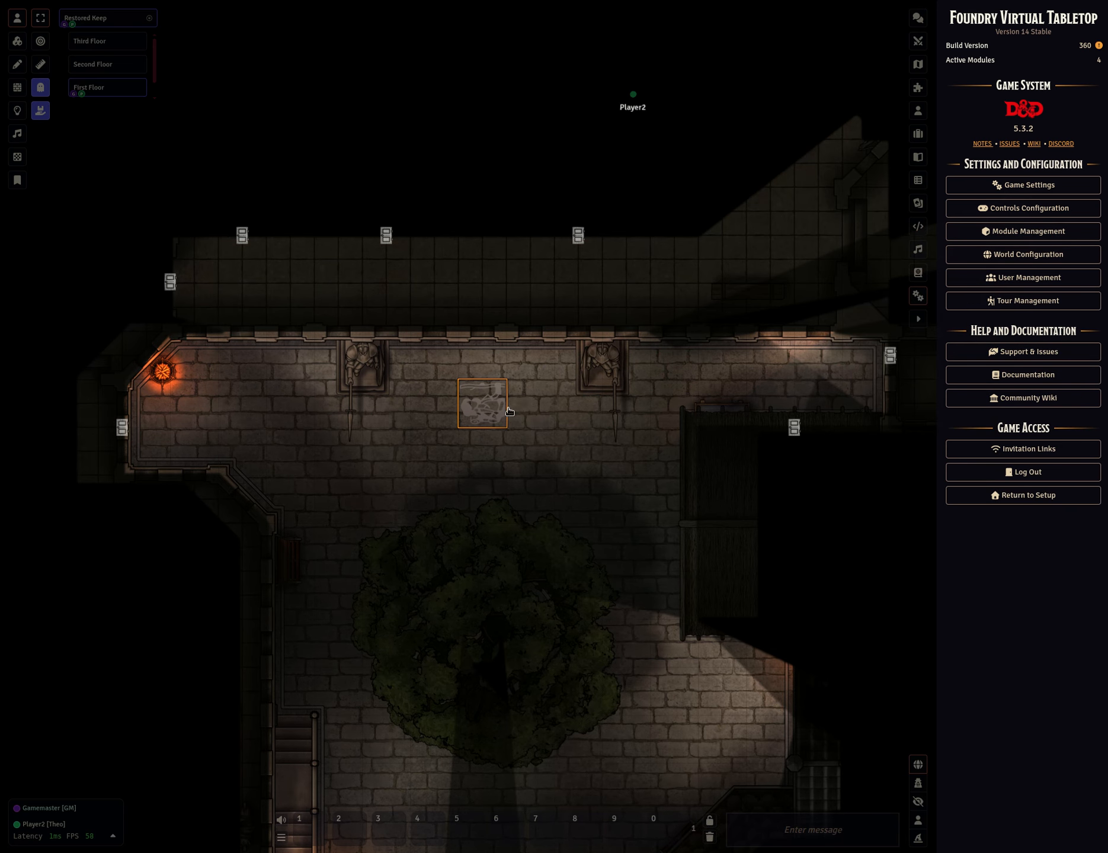